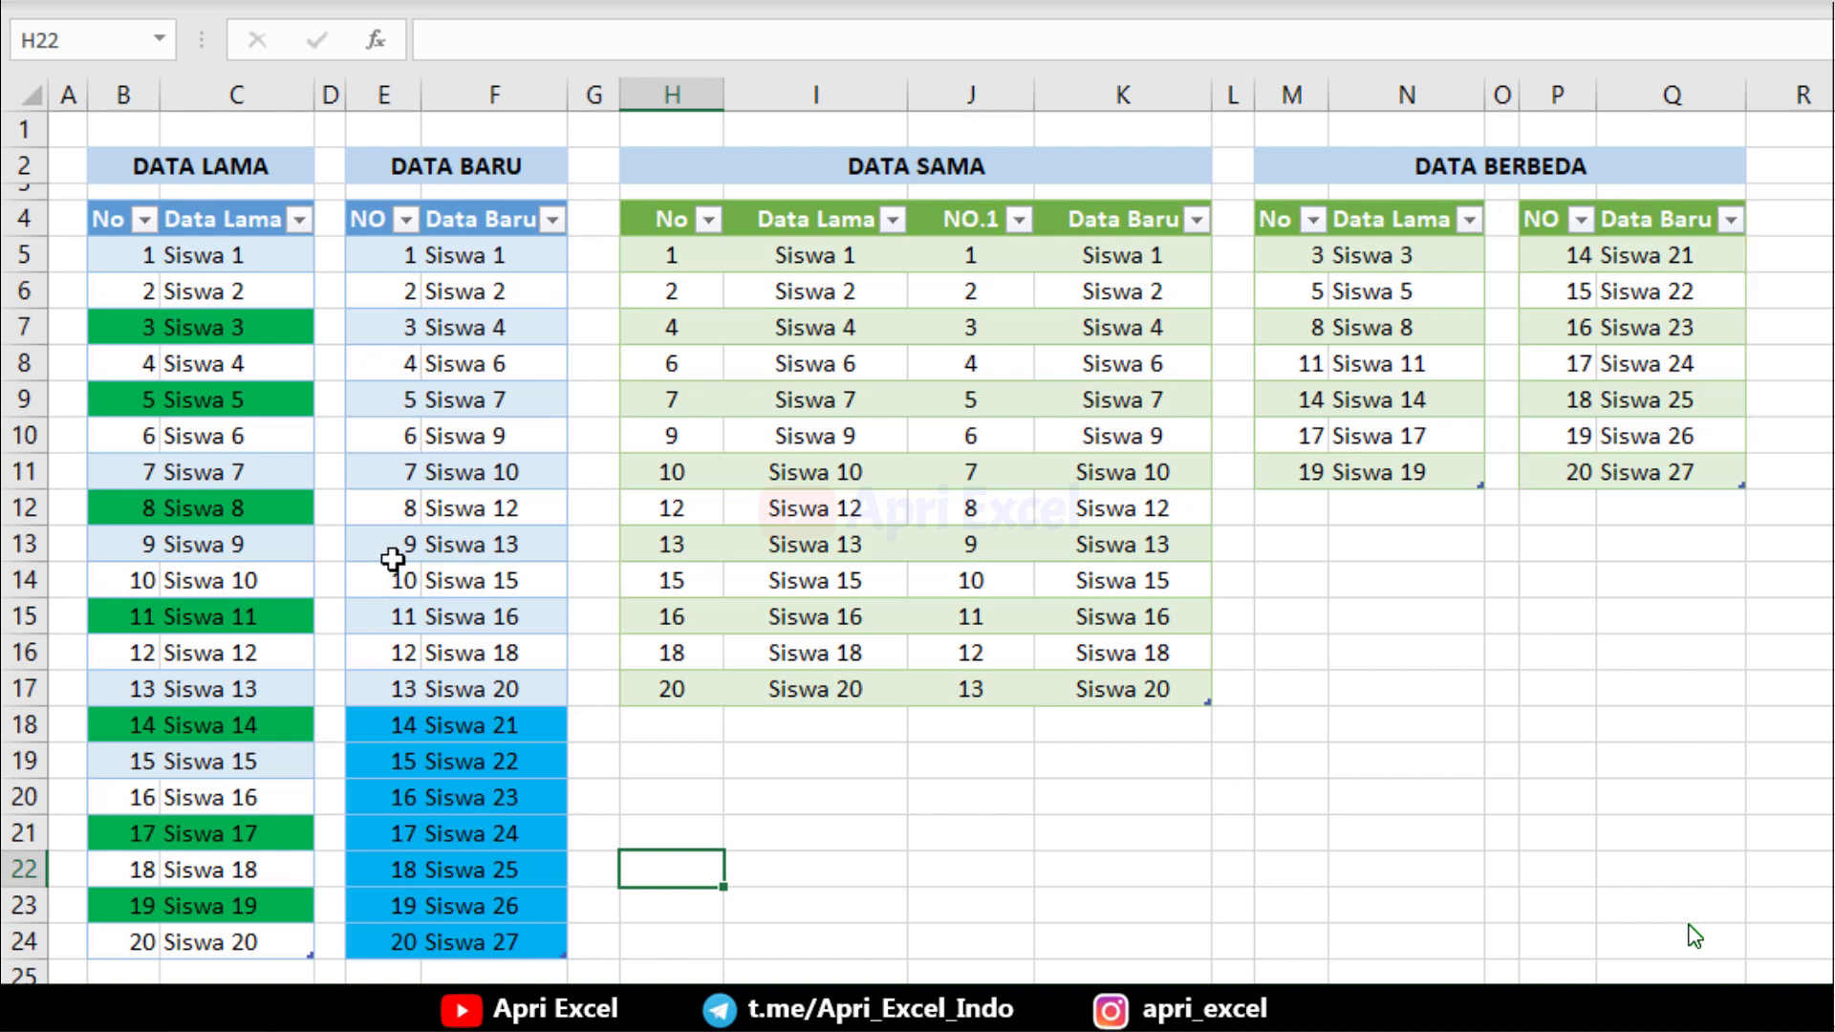
# Step: Delete the table rows in E13:F19 of the DATA BARU table and refresh all queries in the workbook
pyautogui.moveTo(393, 557); pyautogui.dragTo(505, 757)
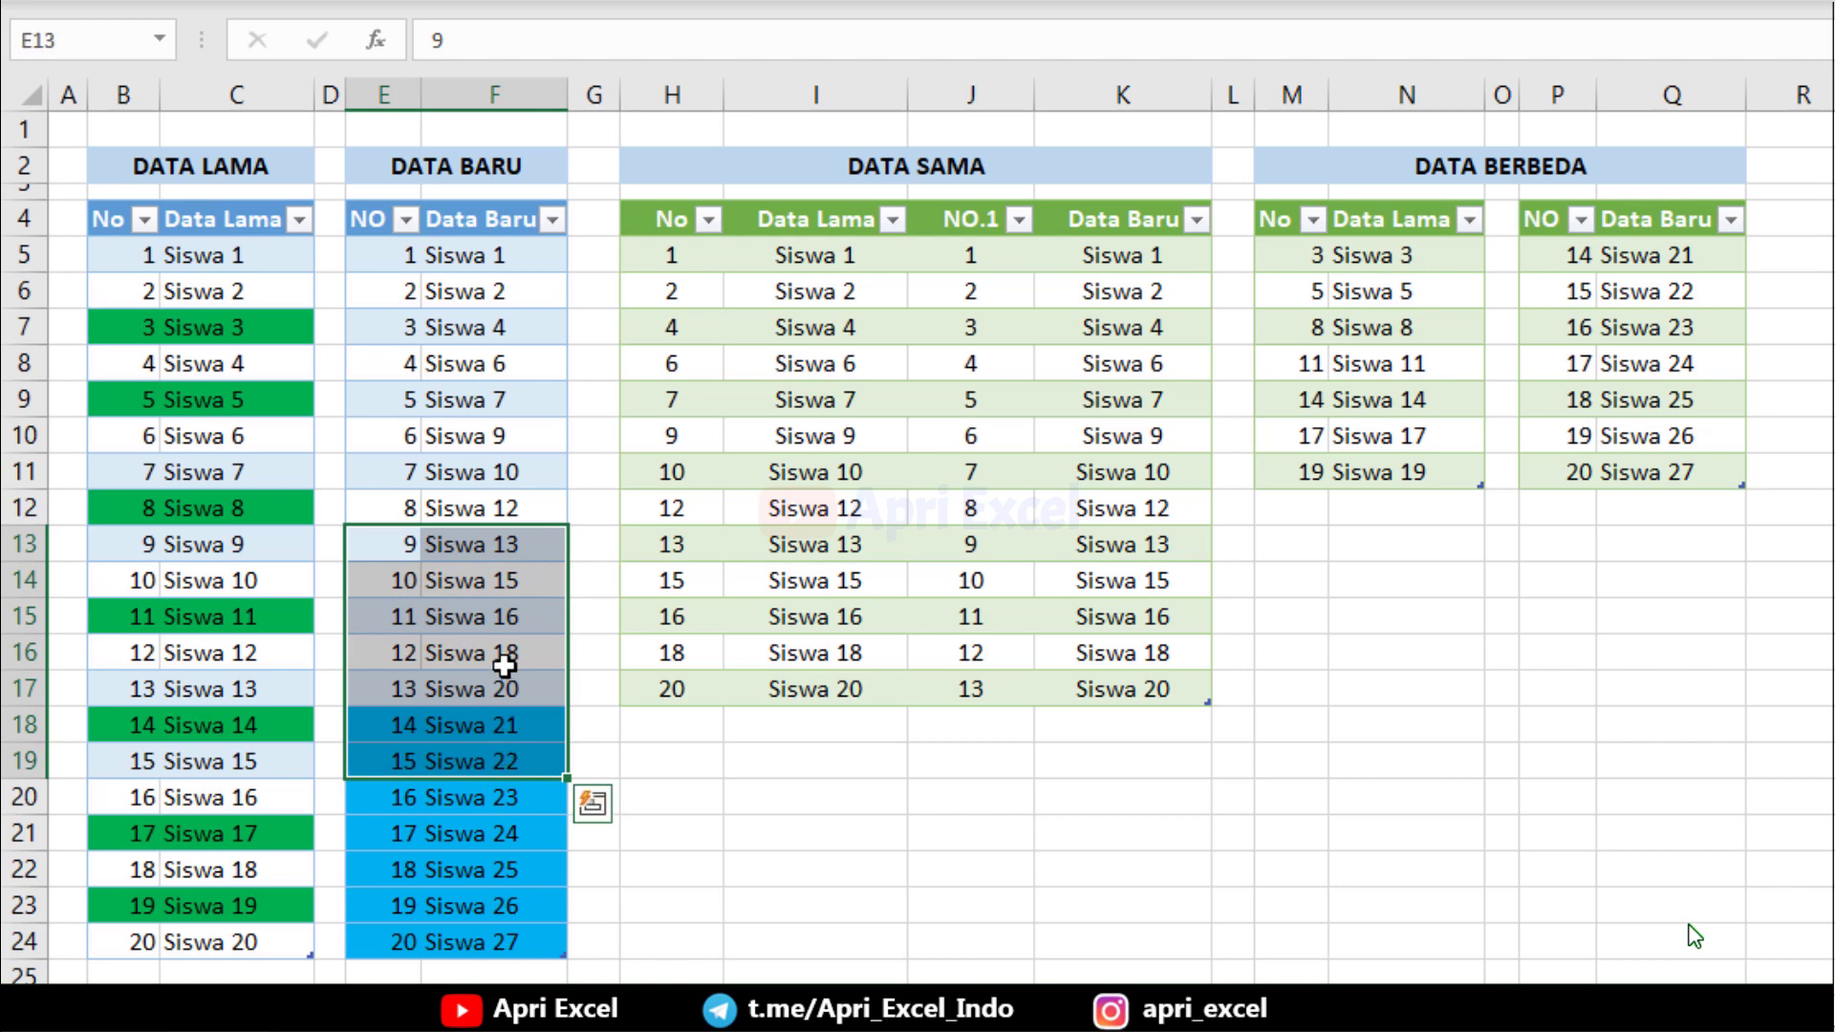
pyautogui.rightClick(505, 666)
pyautogui.moveTo(599, 500)
pyautogui.click(951, 549)
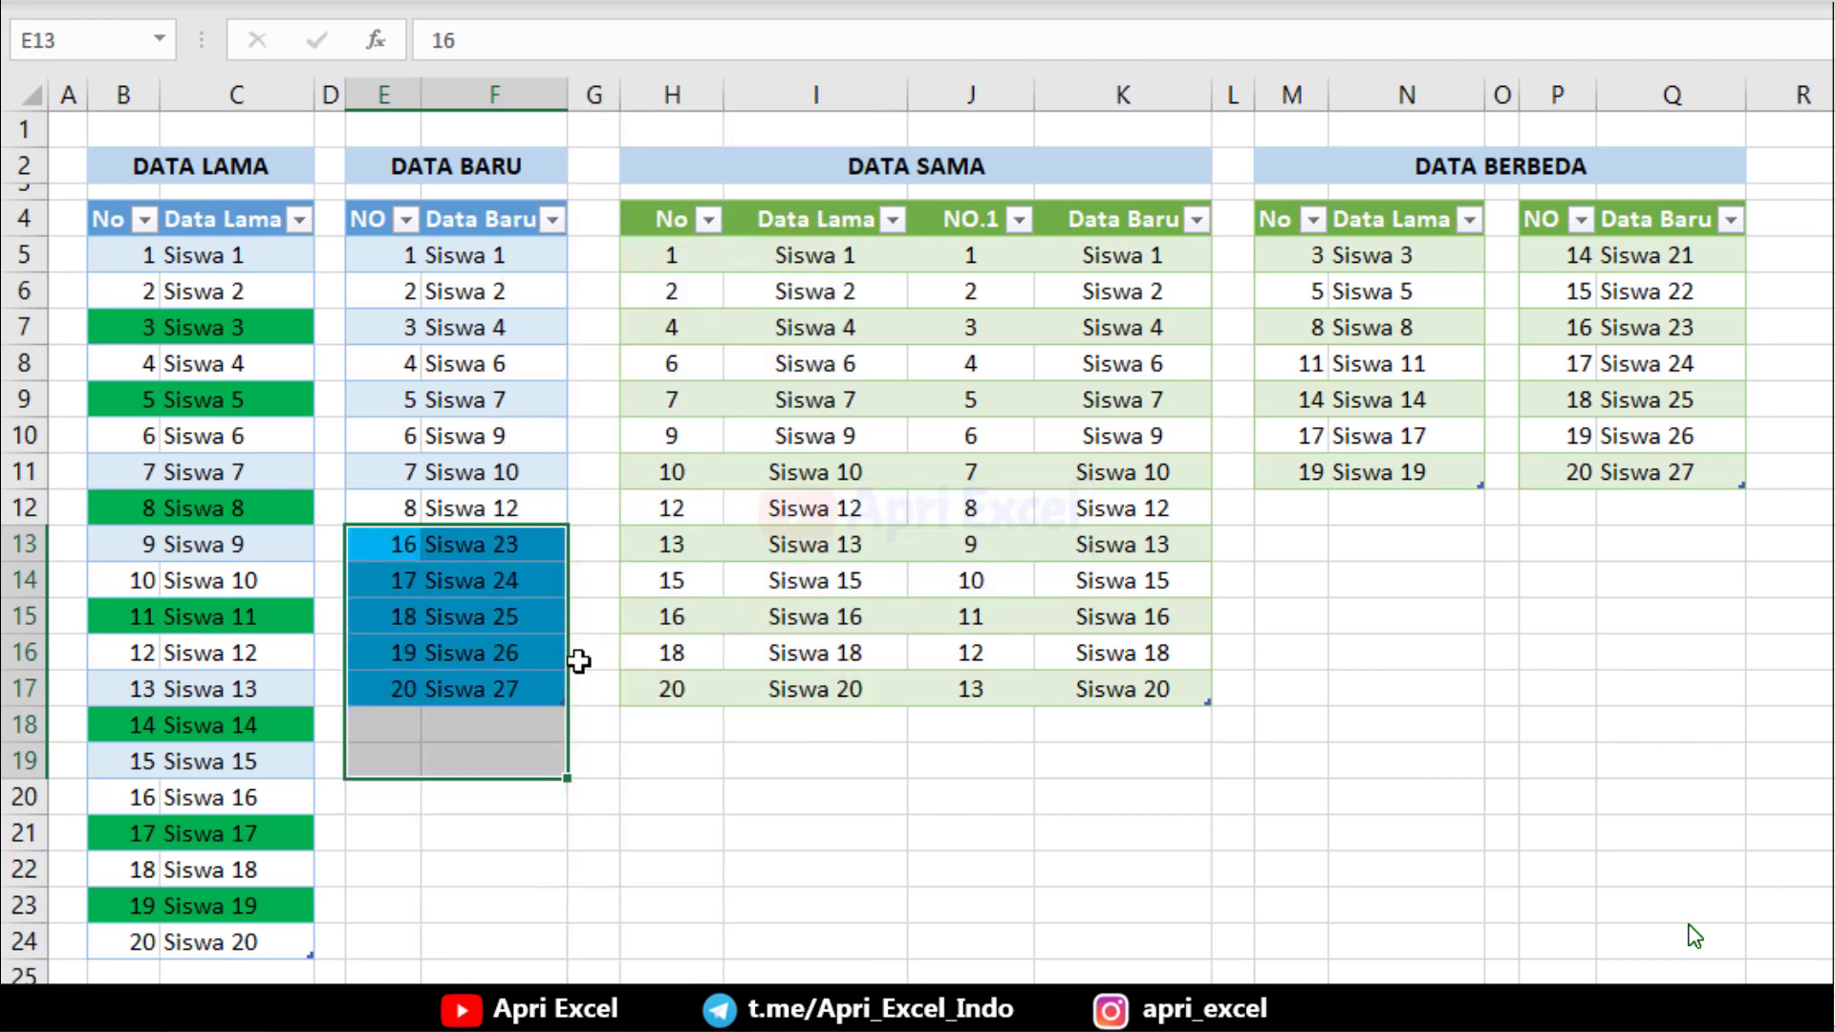
pyautogui.hotkey('ctrl', 'alt', 'F5')
pyautogui.click(496, 594)
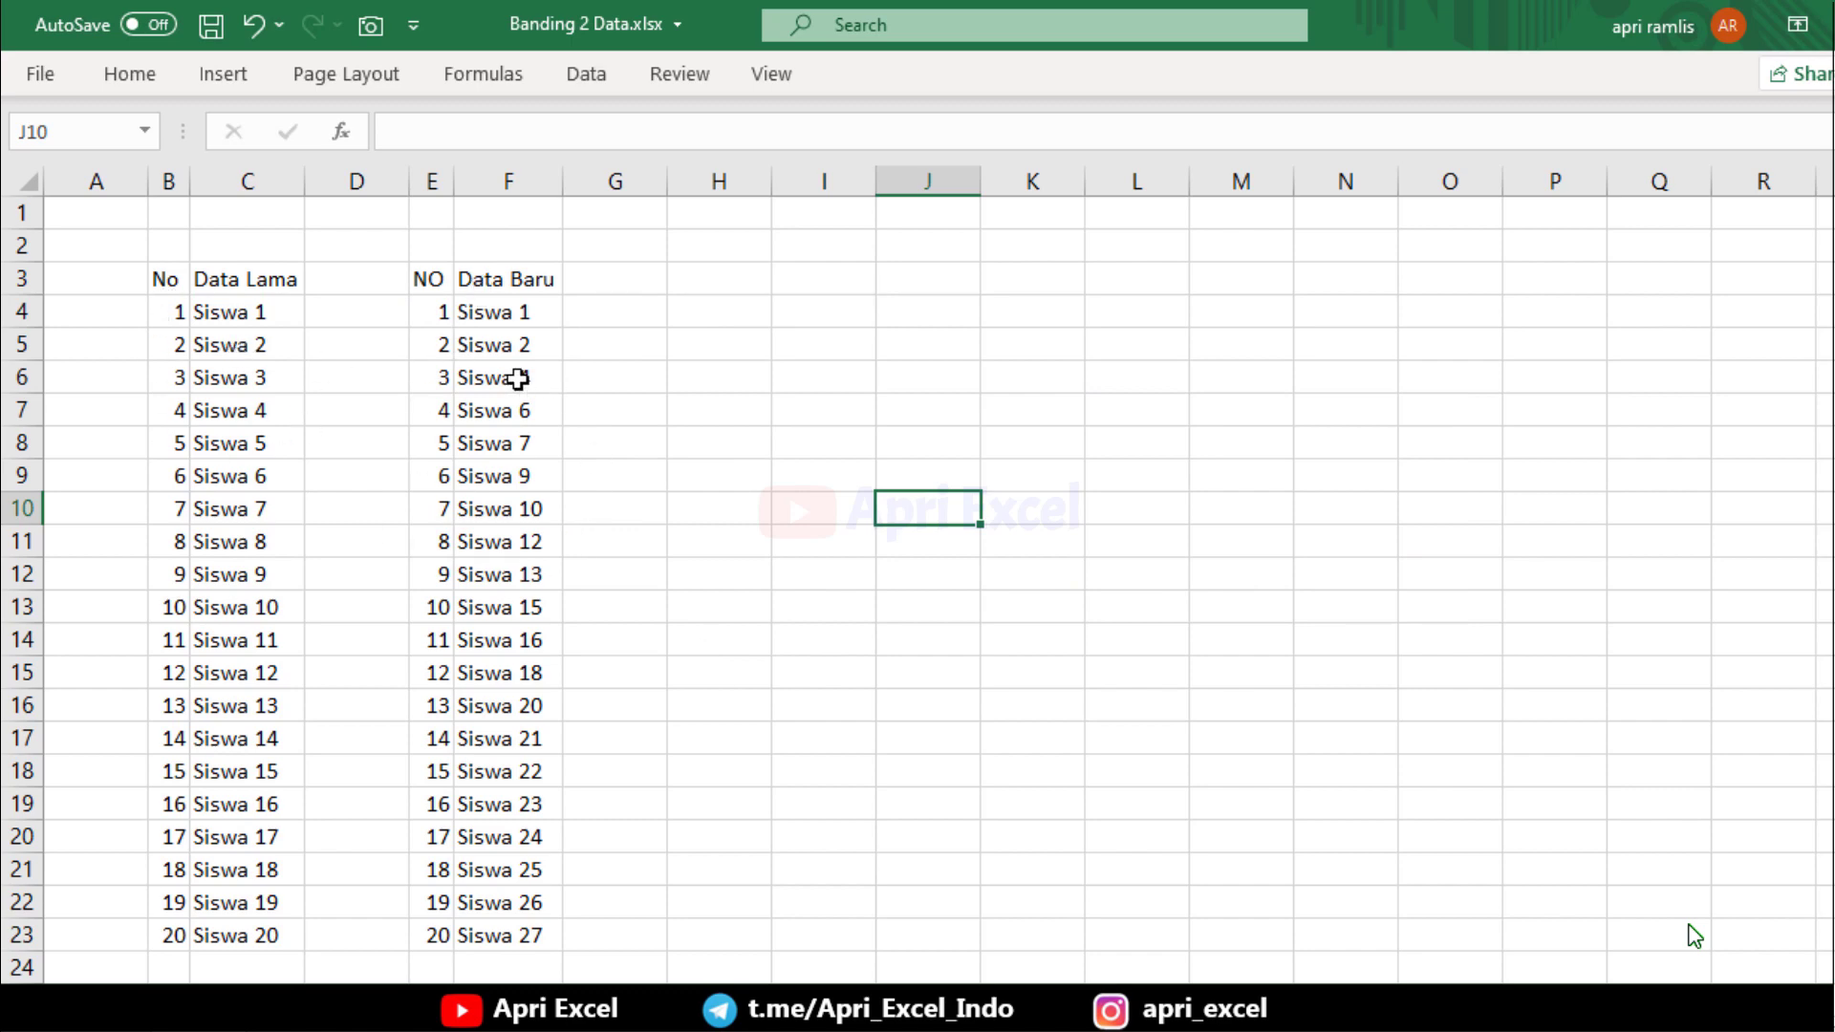
# Step: Convert the Data Lama range B3:C23 into a table with headers
pyautogui.click(230, 409)
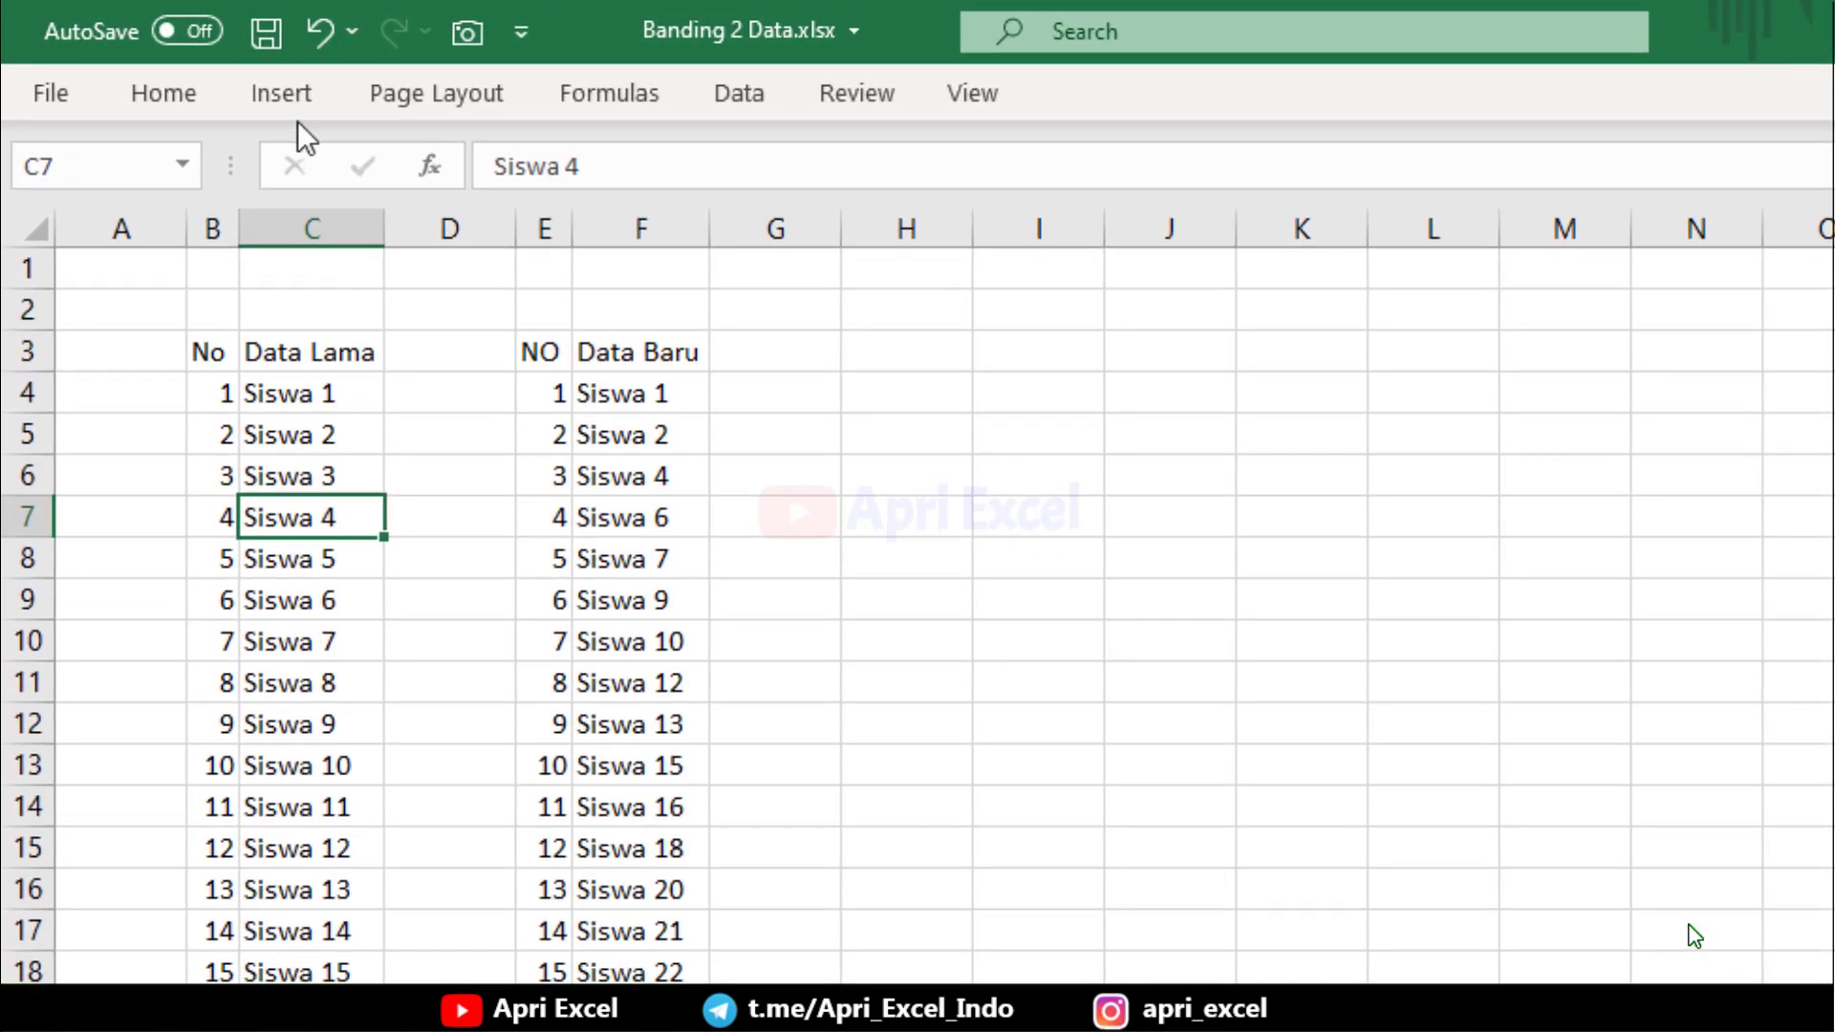
pyautogui.click(294, 90)
pyautogui.click(327, 191)
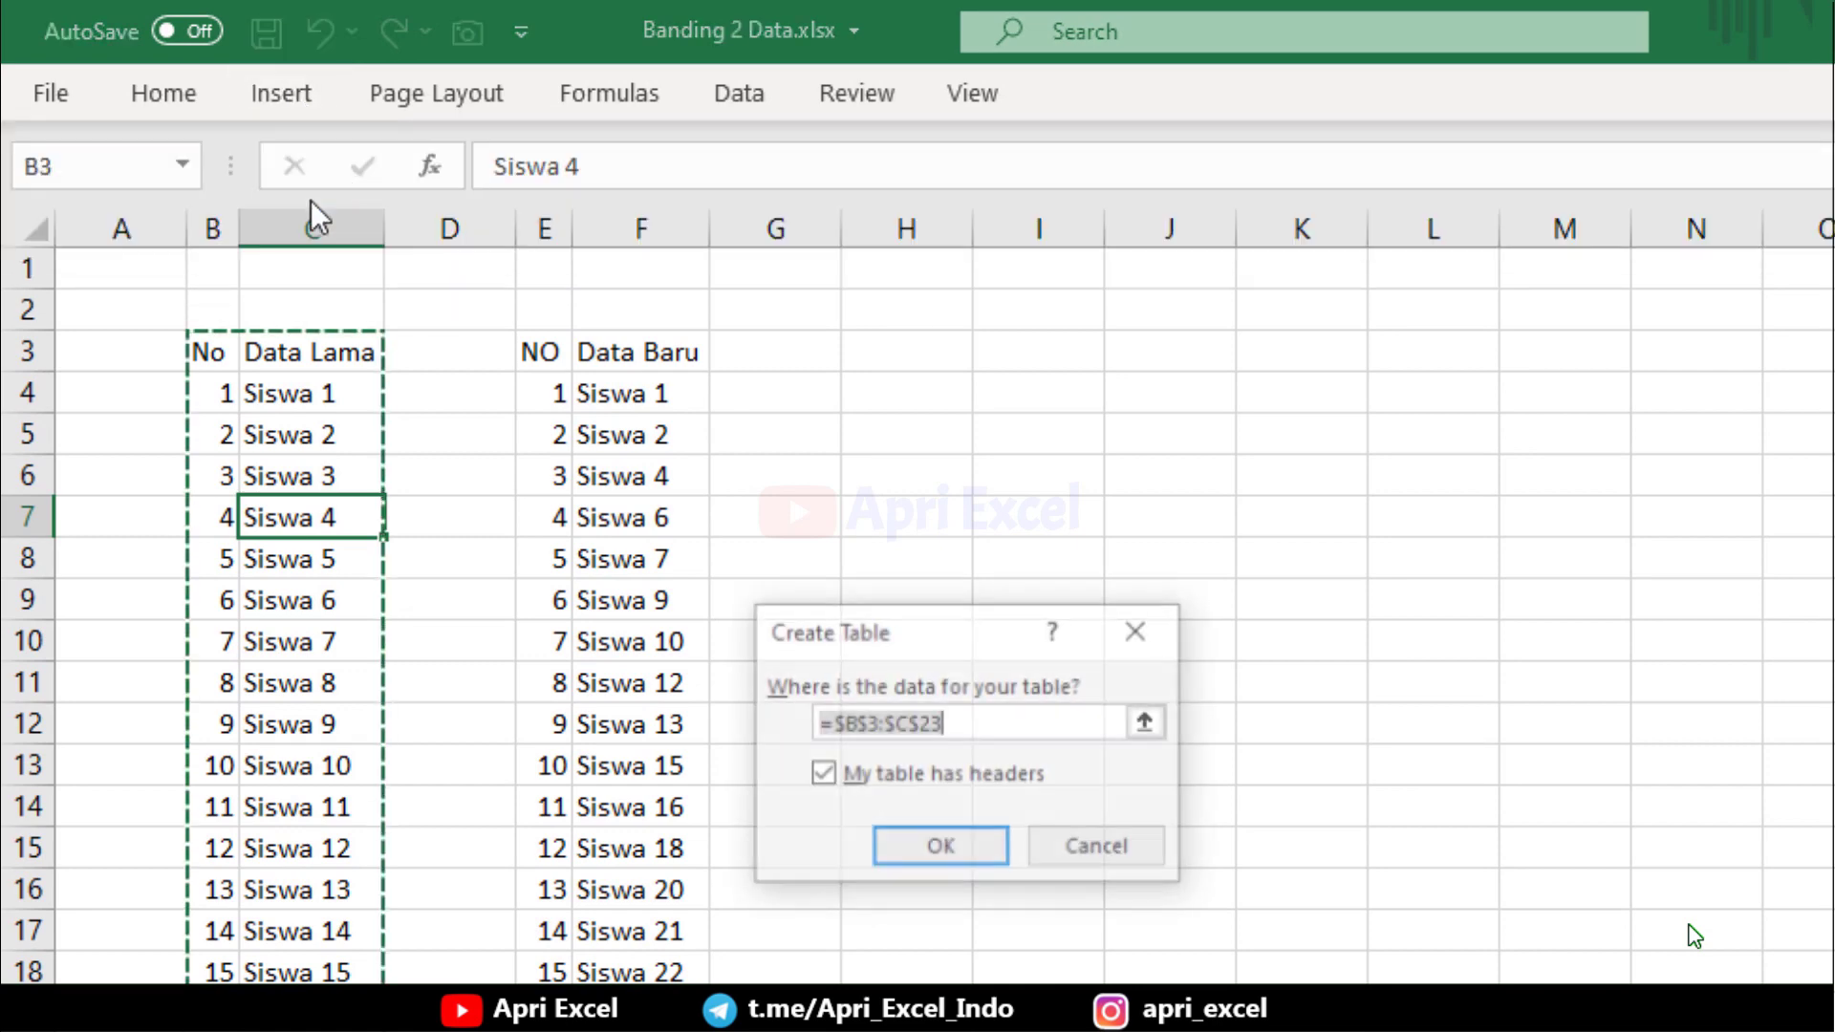
pyautogui.click(902, 836)
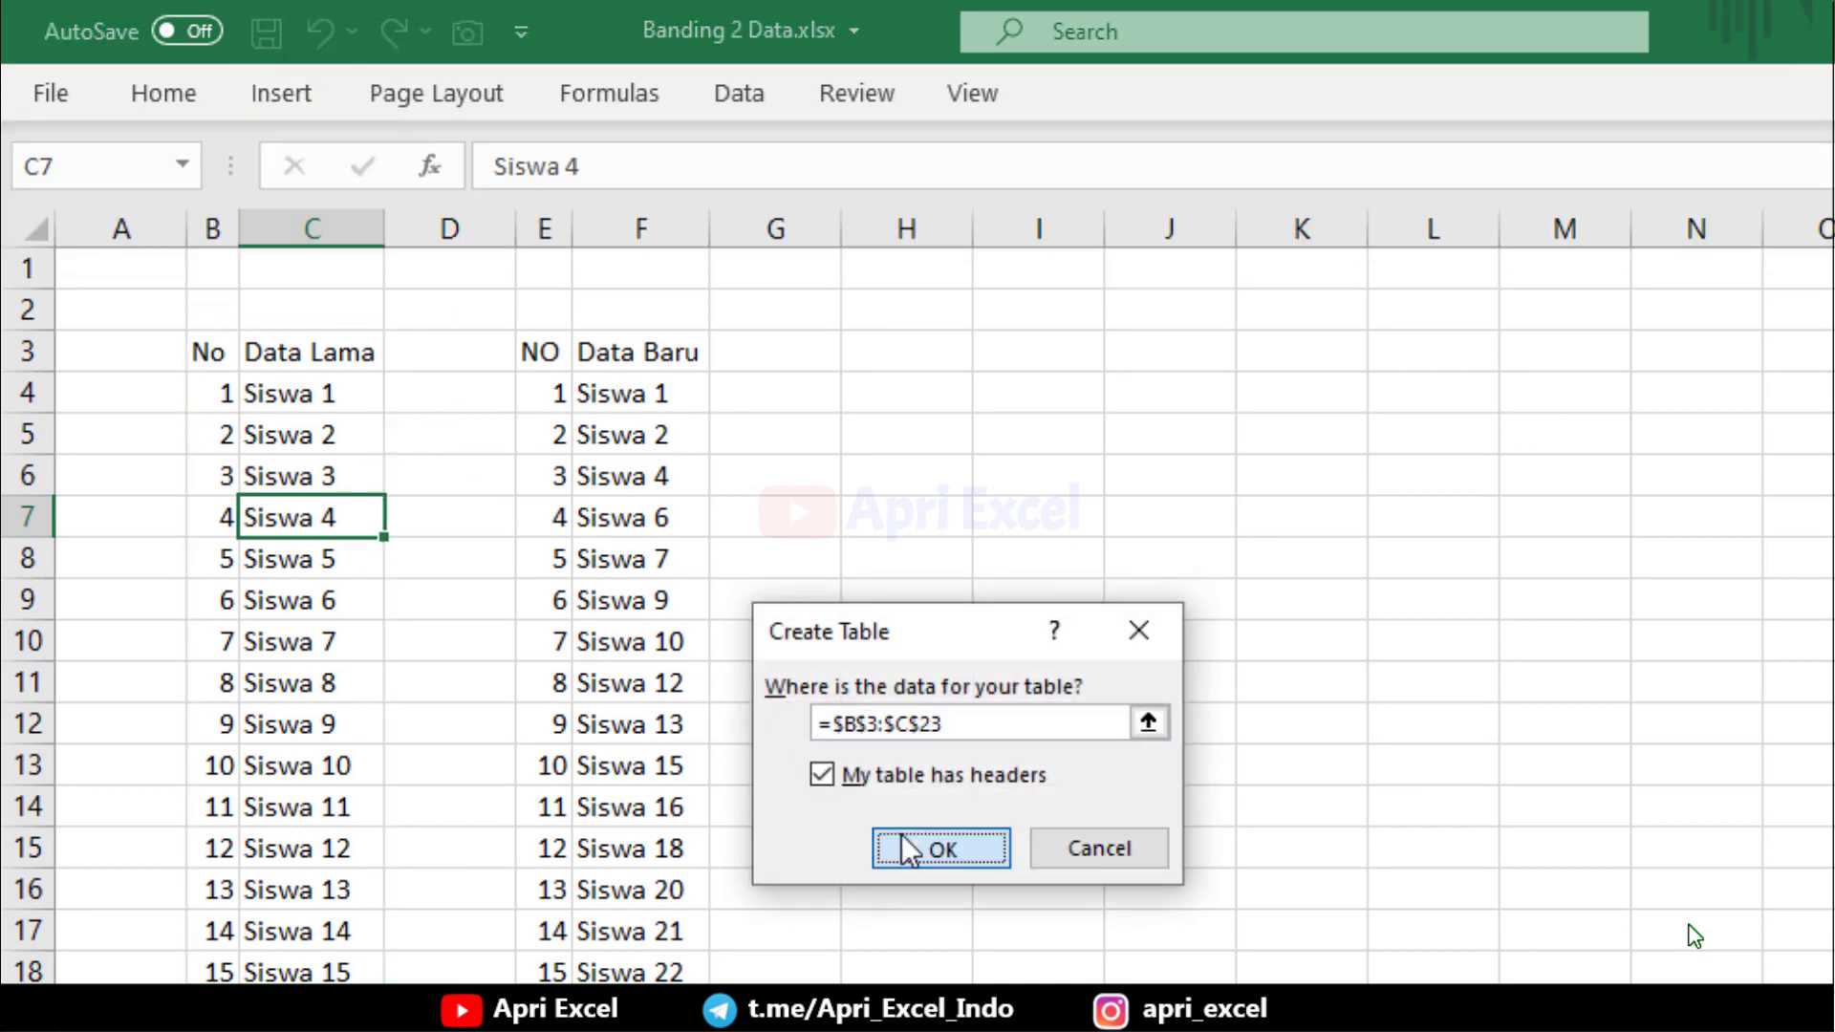
# Step: Convert the Data Baru range E3:F23 into a table with headers
pyautogui.click(639, 503)
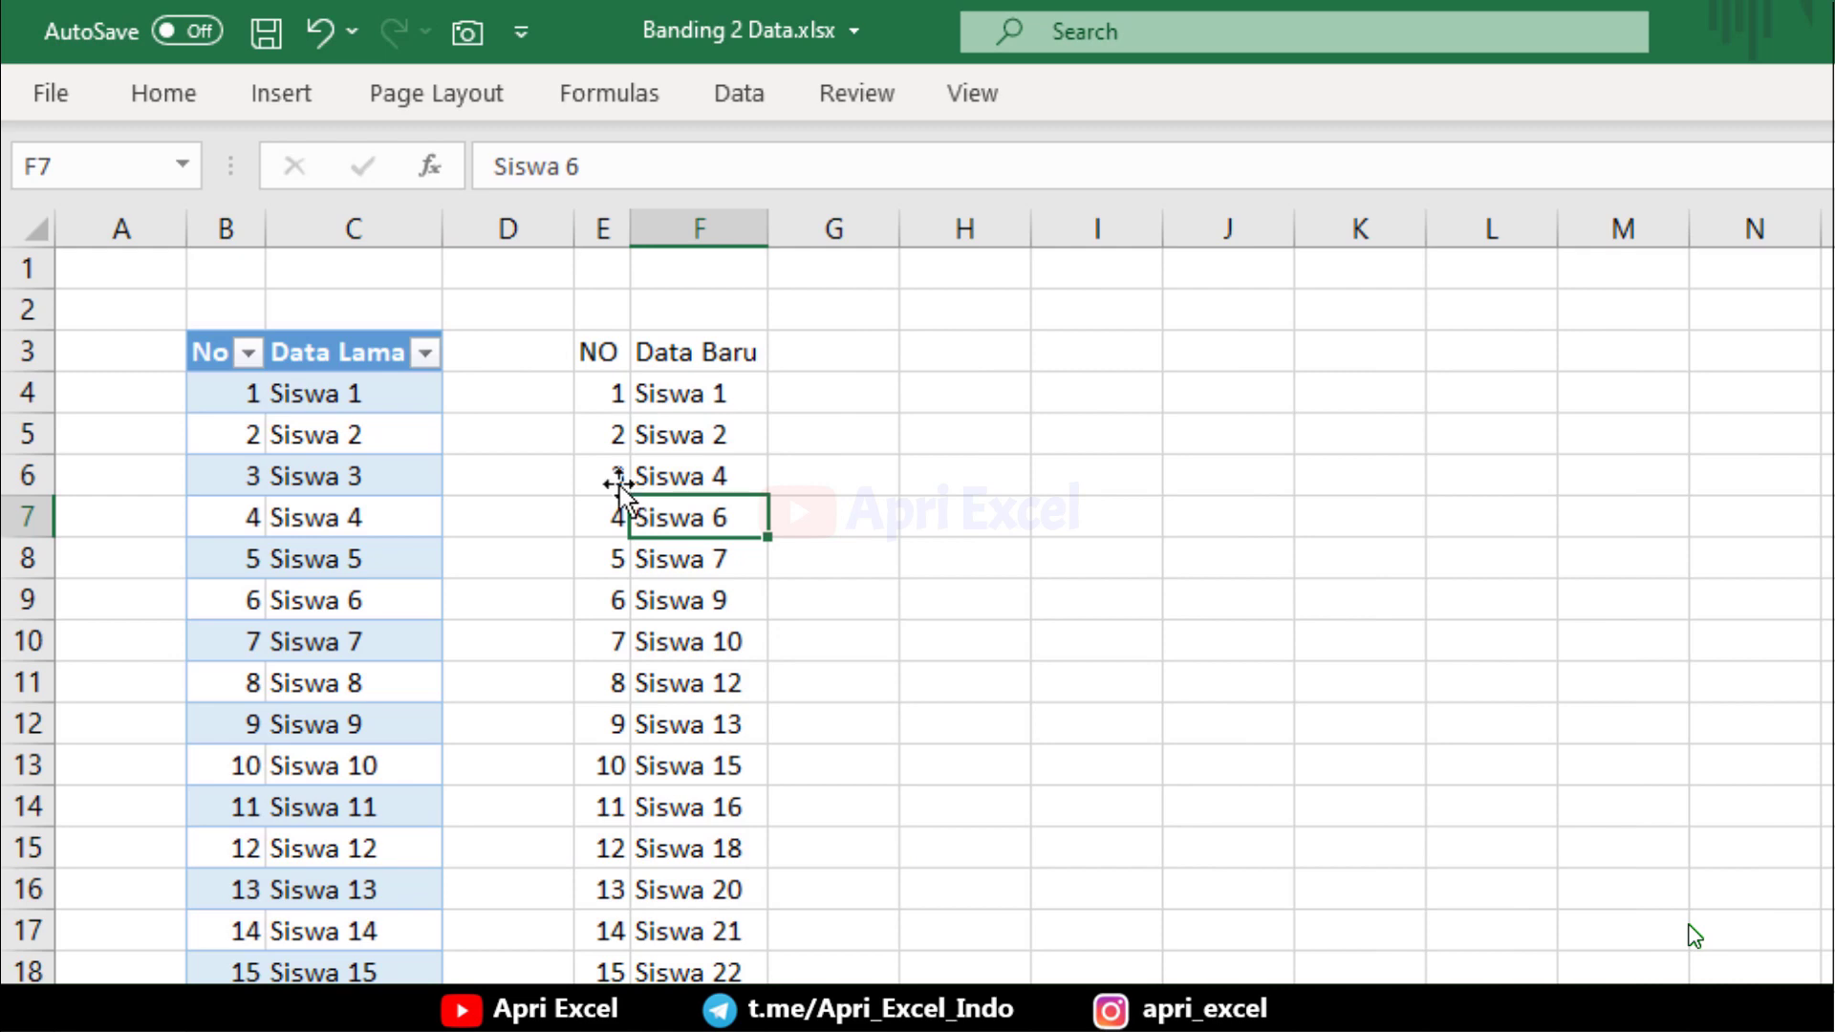
pyautogui.click(247, 95)
pyautogui.click(323, 191)
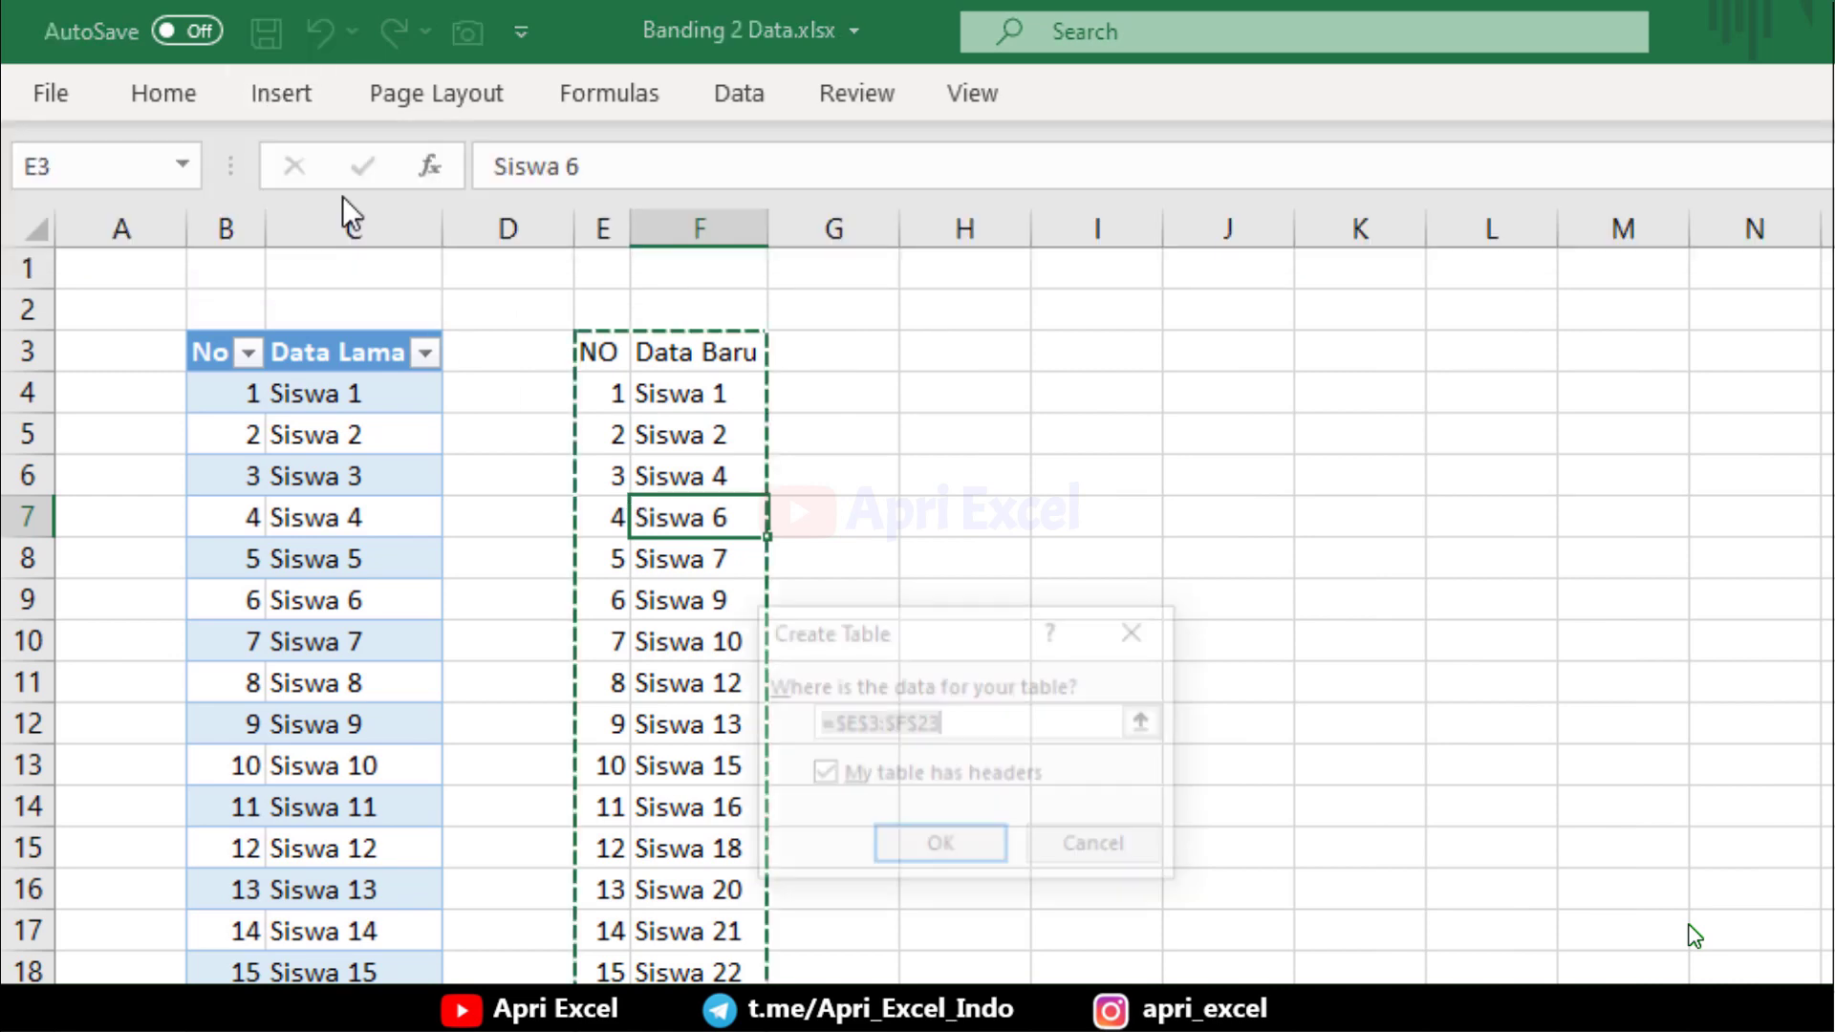
pyautogui.click(977, 859)
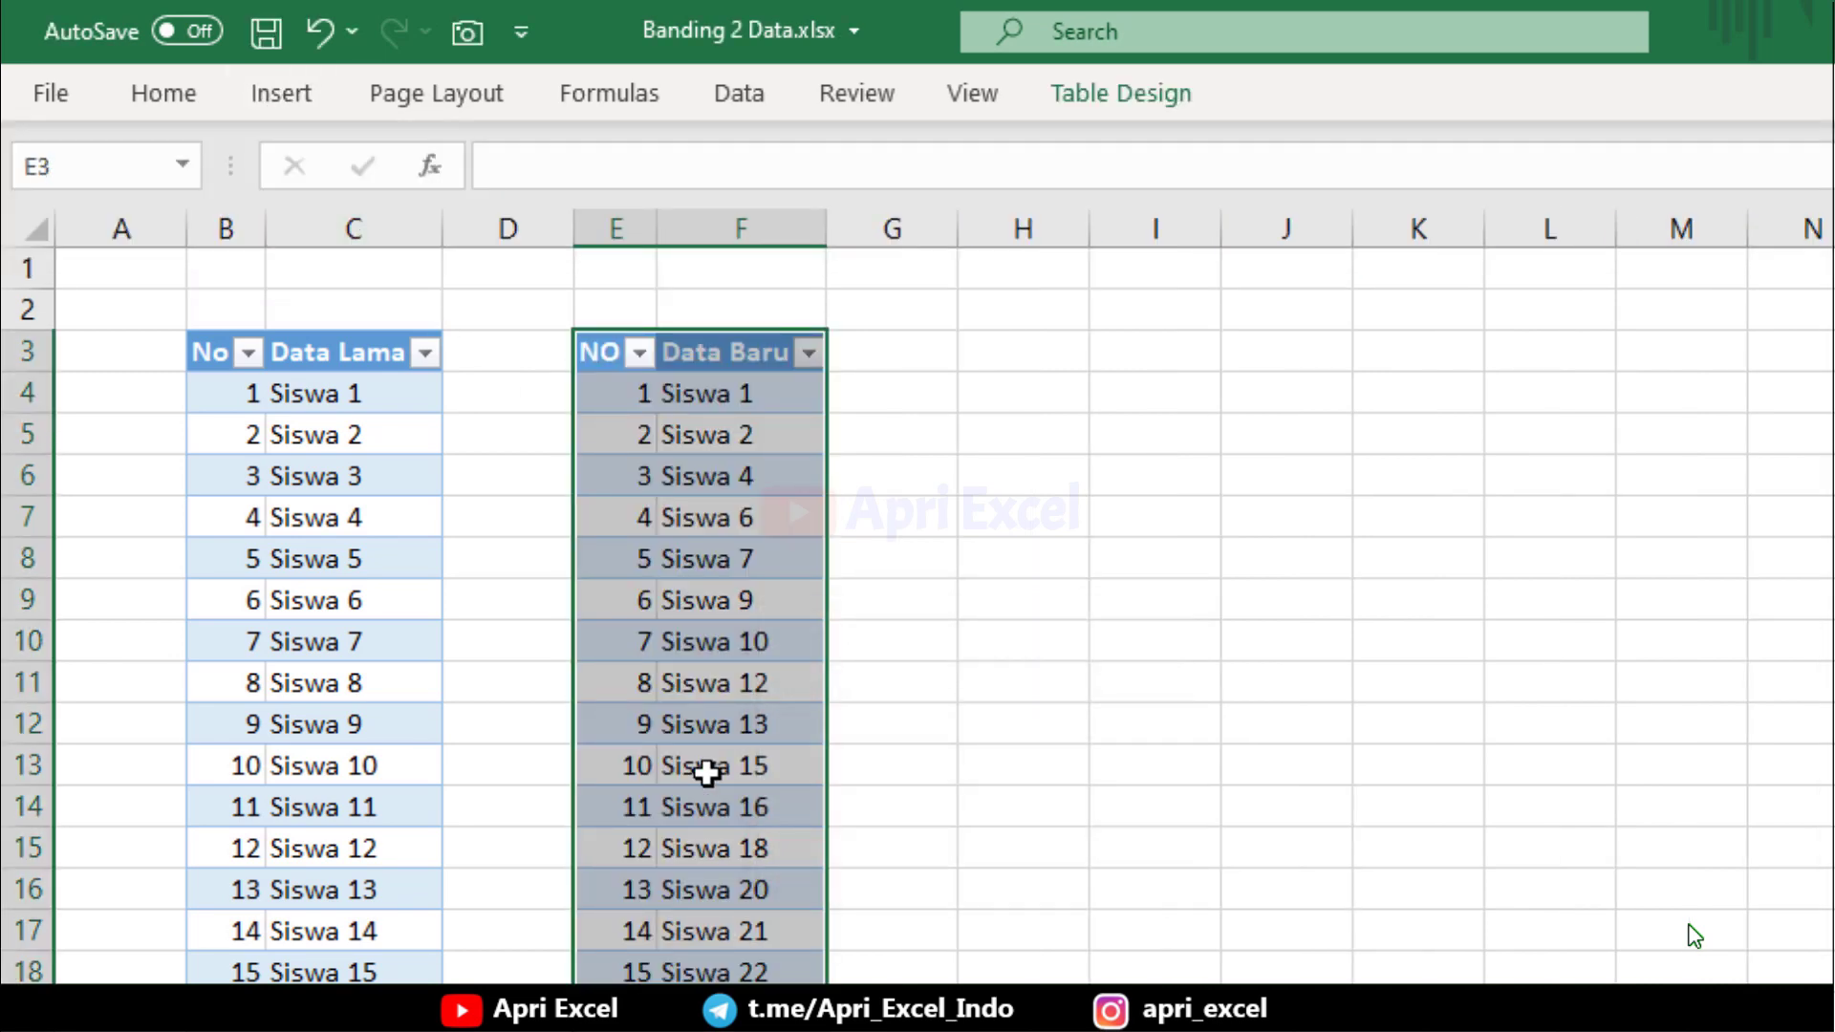
# Step: Check which ranges the names Table1 and Table2 refer to by selecting each one
pyautogui.click(181, 165)
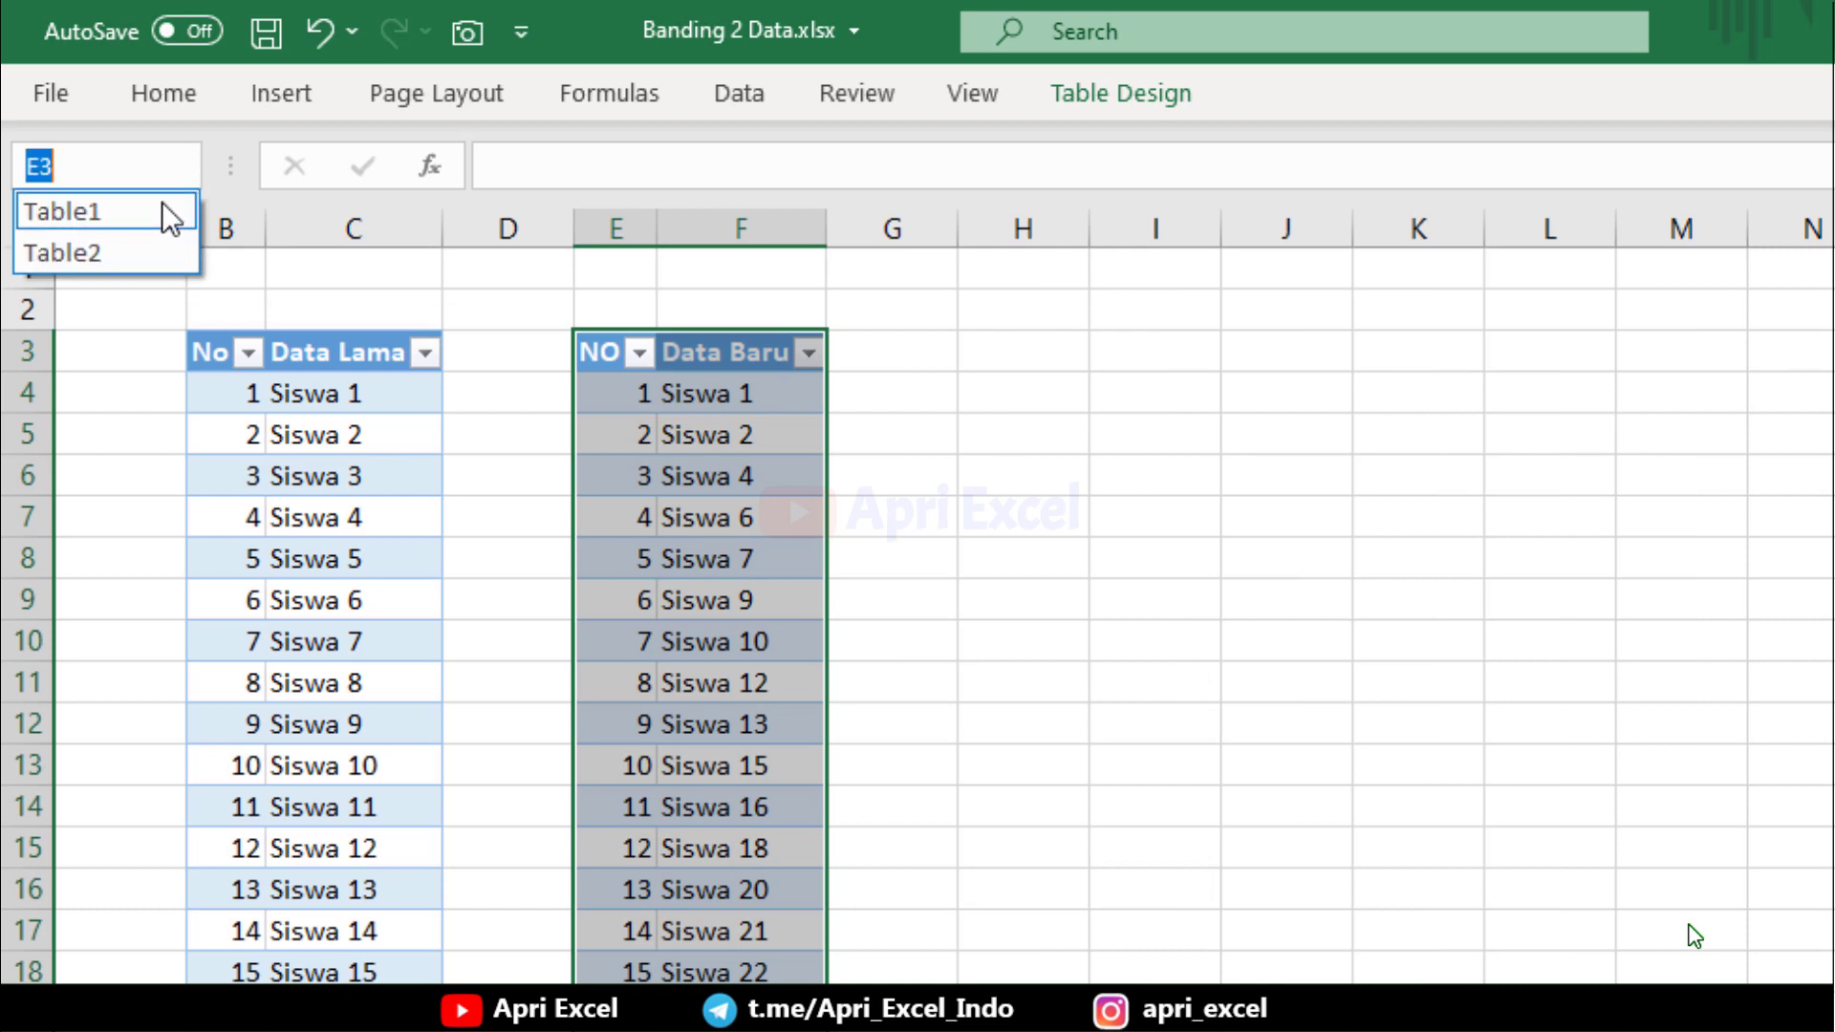
pyautogui.click(162, 203)
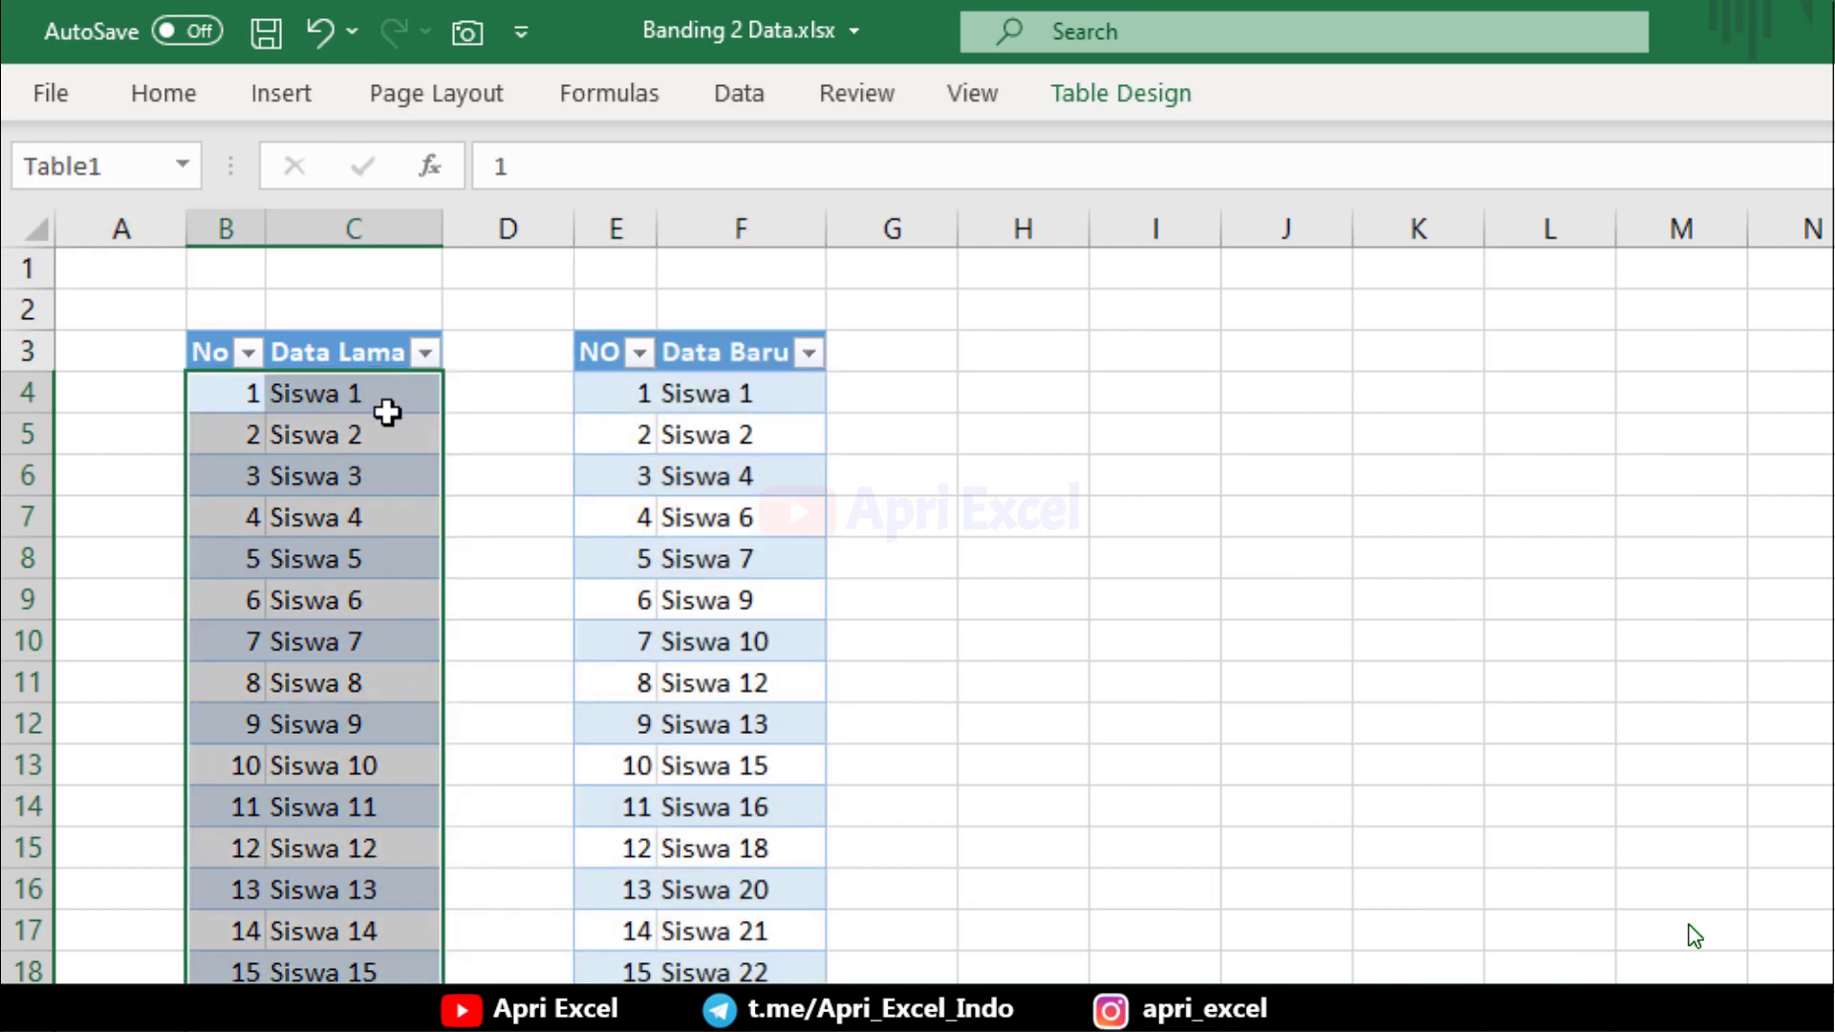
pyautogui.click(181, 166)
pyautogui.click(118, 251)
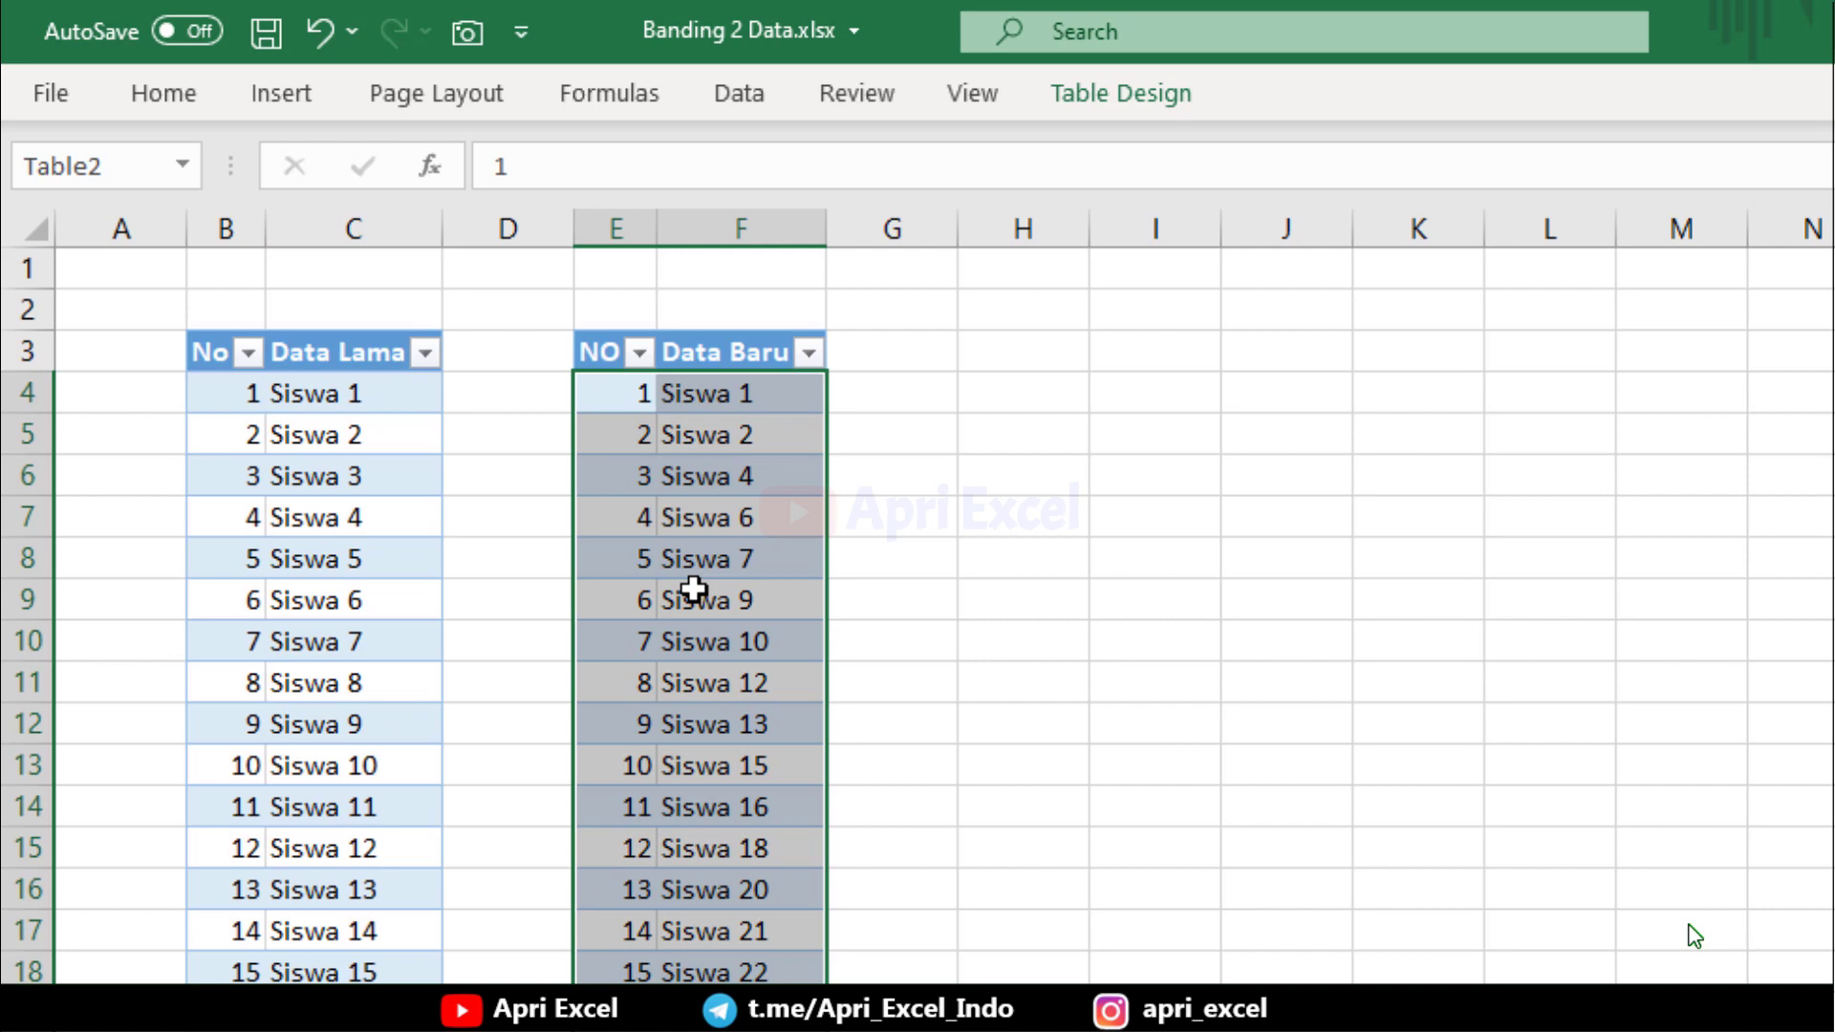
# Step: Create a Power Query query from the Data Lama table and rename the query as Data Lama
pyautogui.click(330, 433)
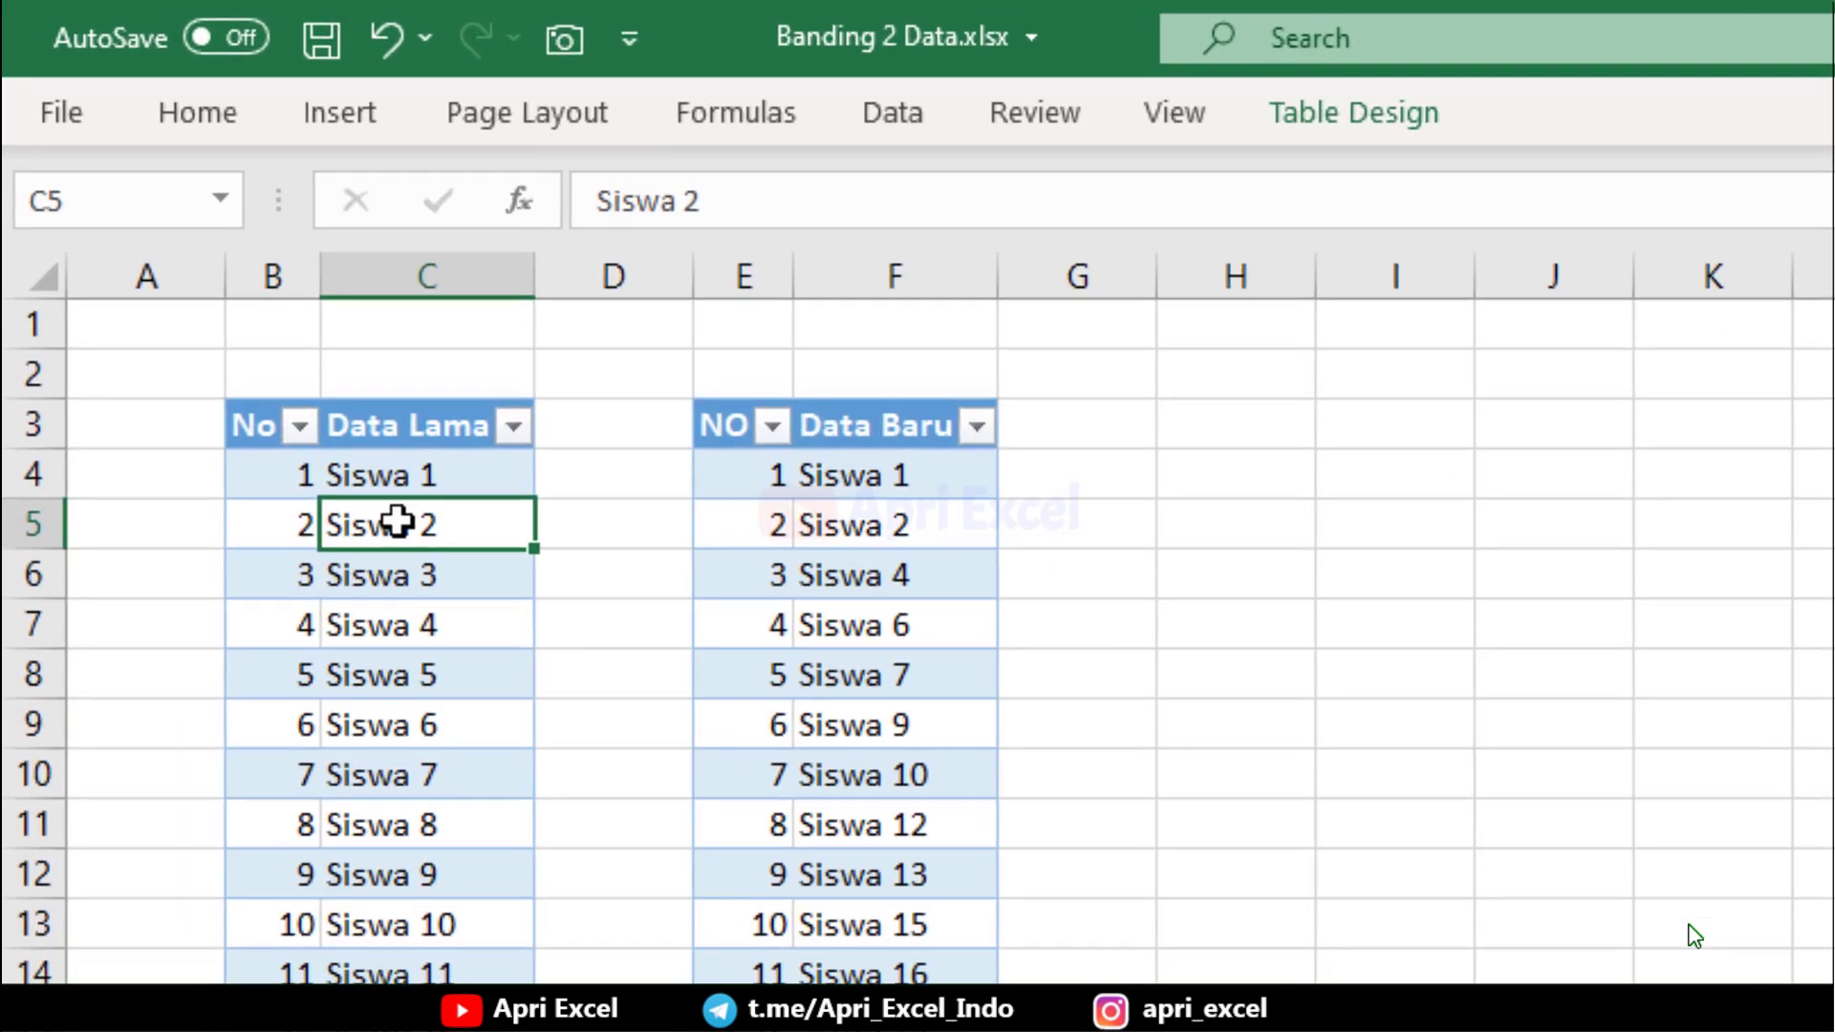
pyautogui.click(903, 107)
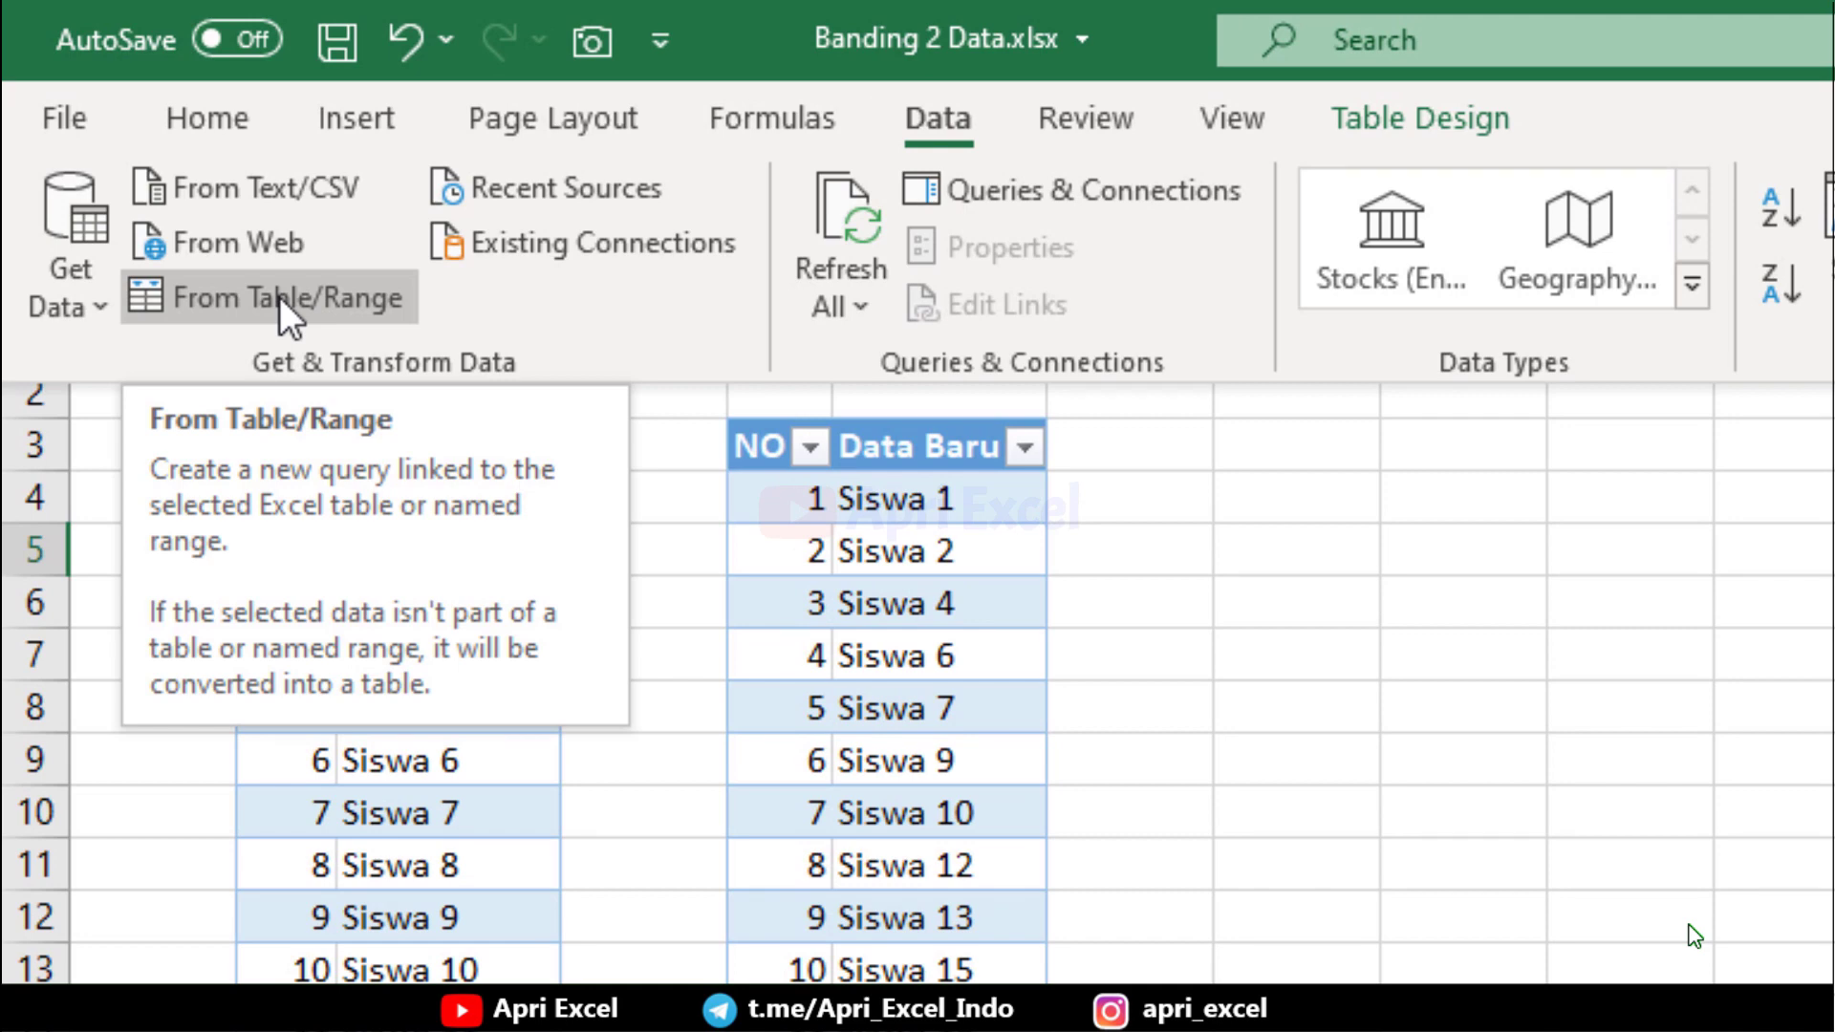
pyautogui.click(279, 296)
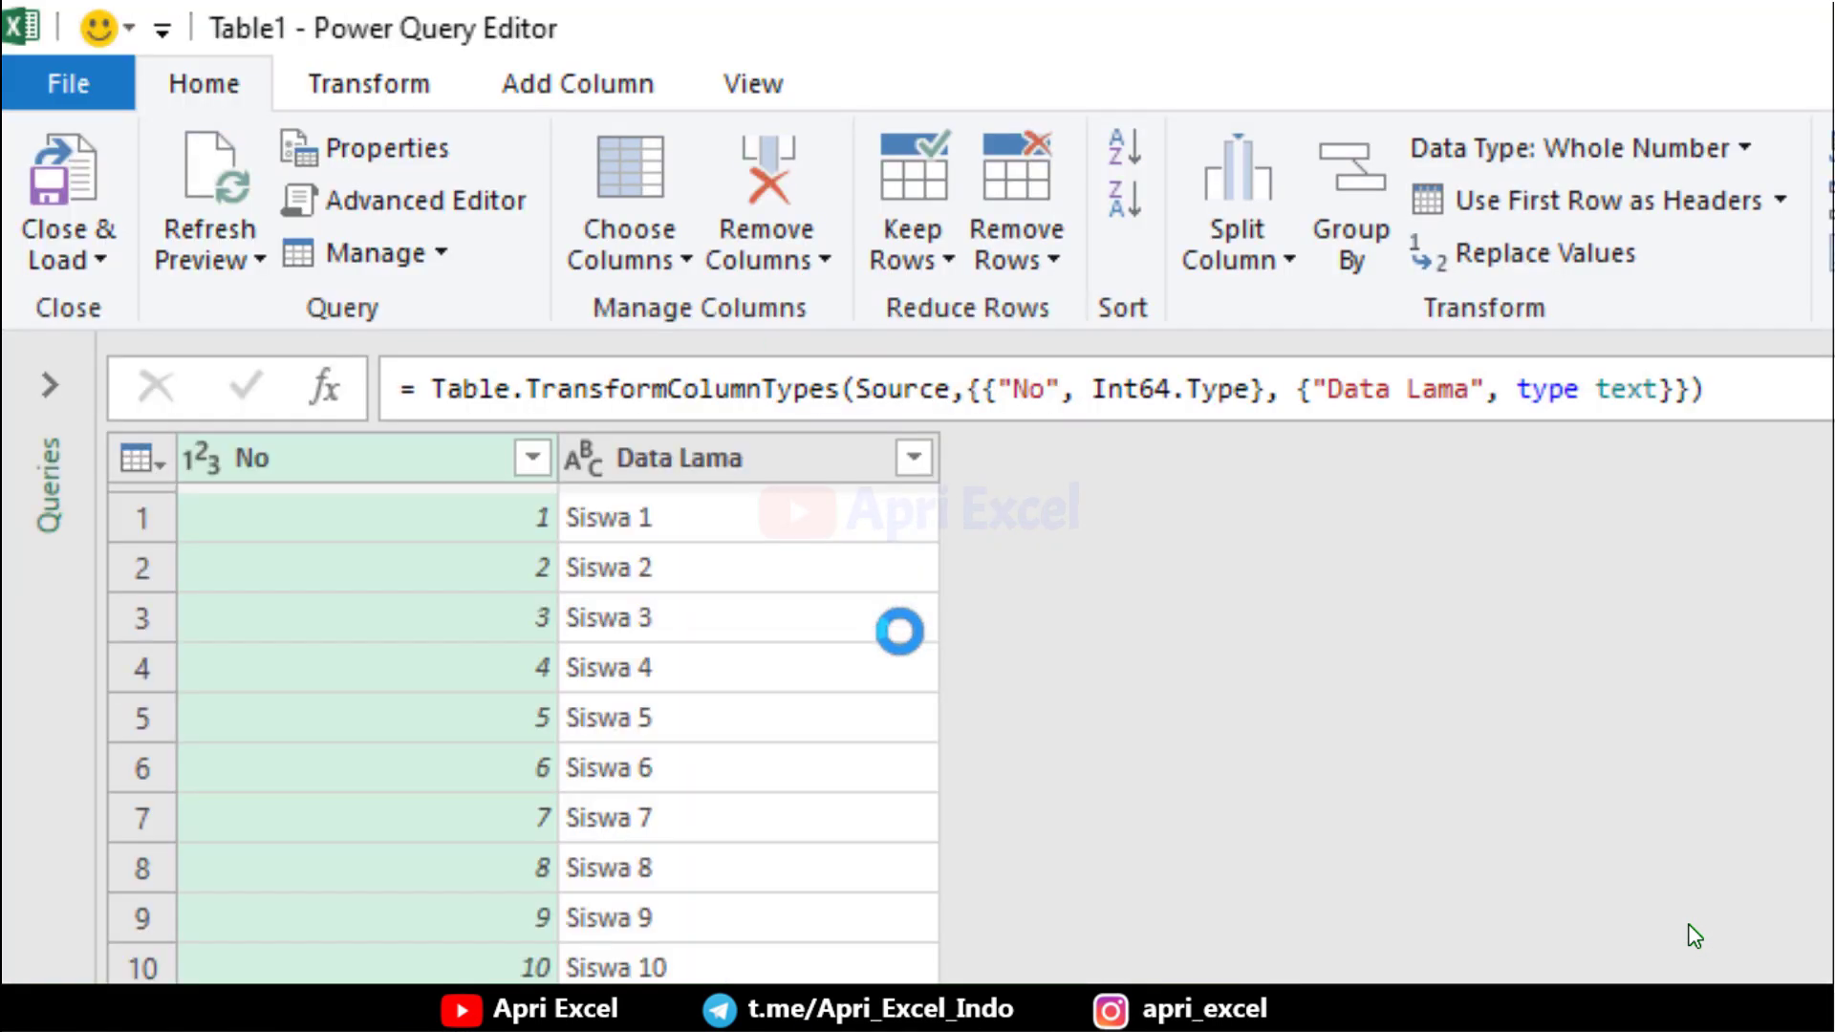
pyautogui.click(77, 389)
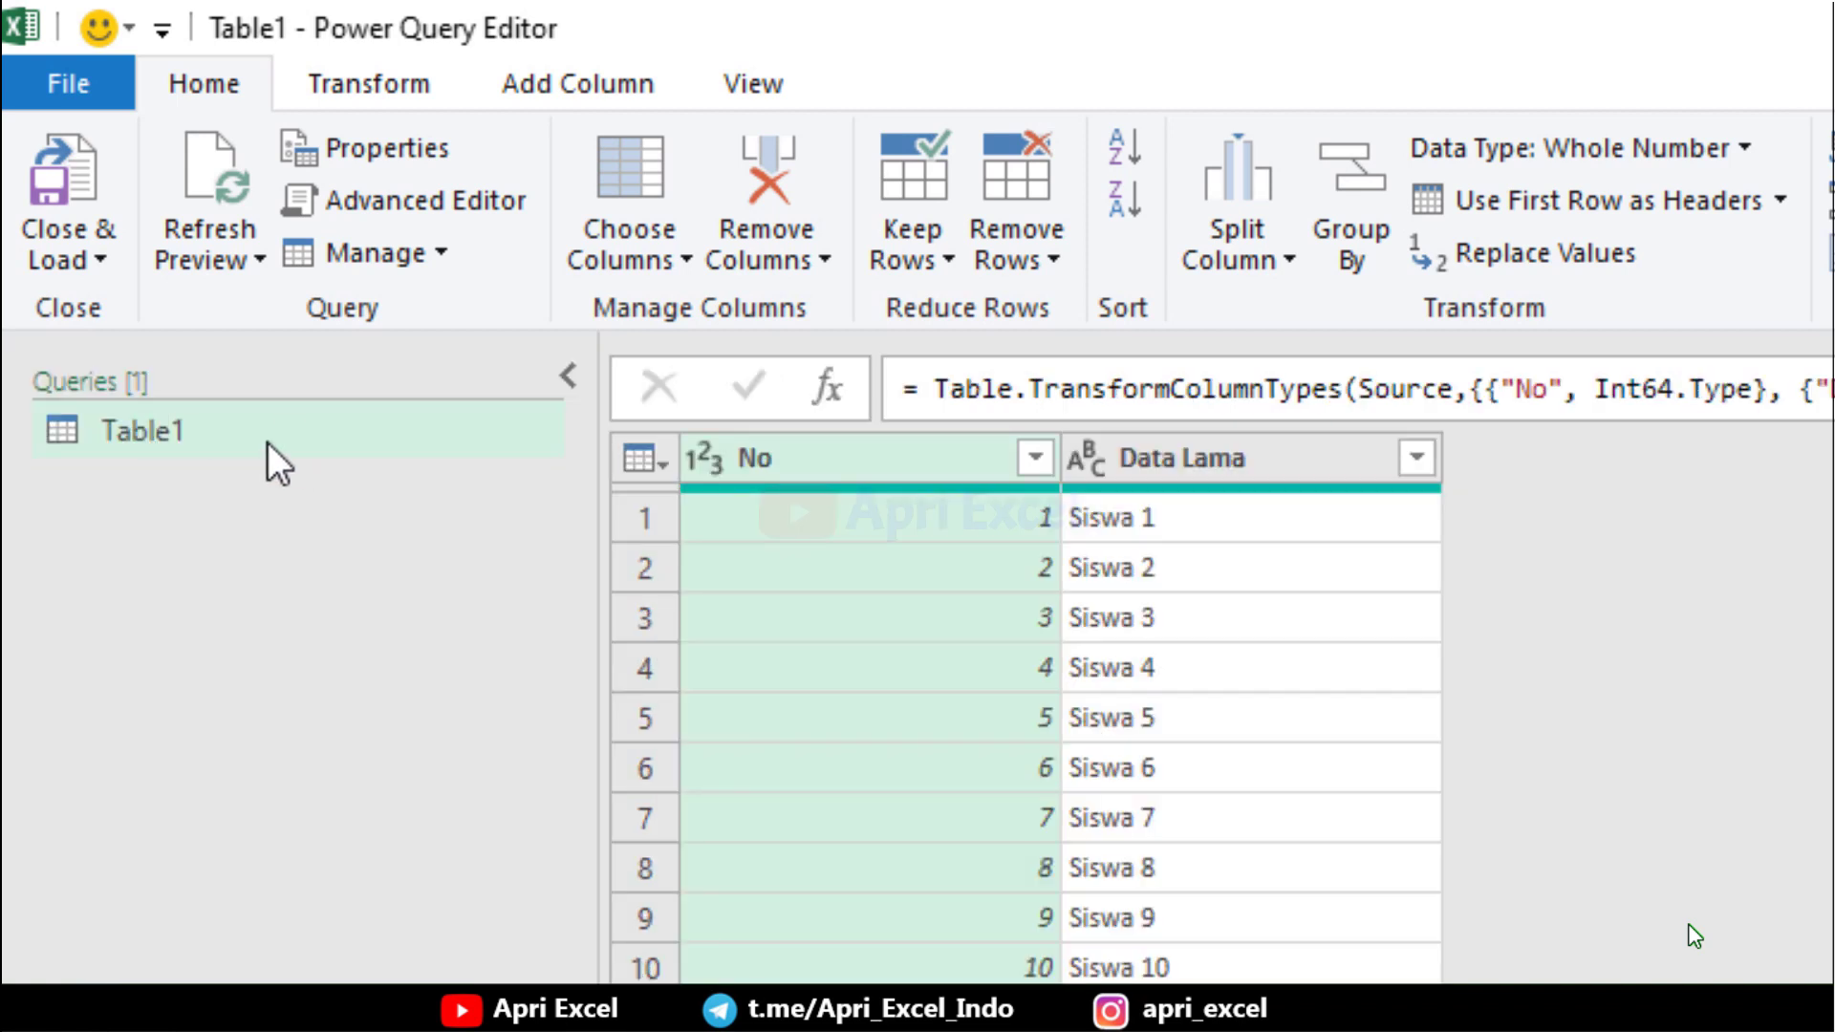
pyautogui.doubleClick(204, 429)
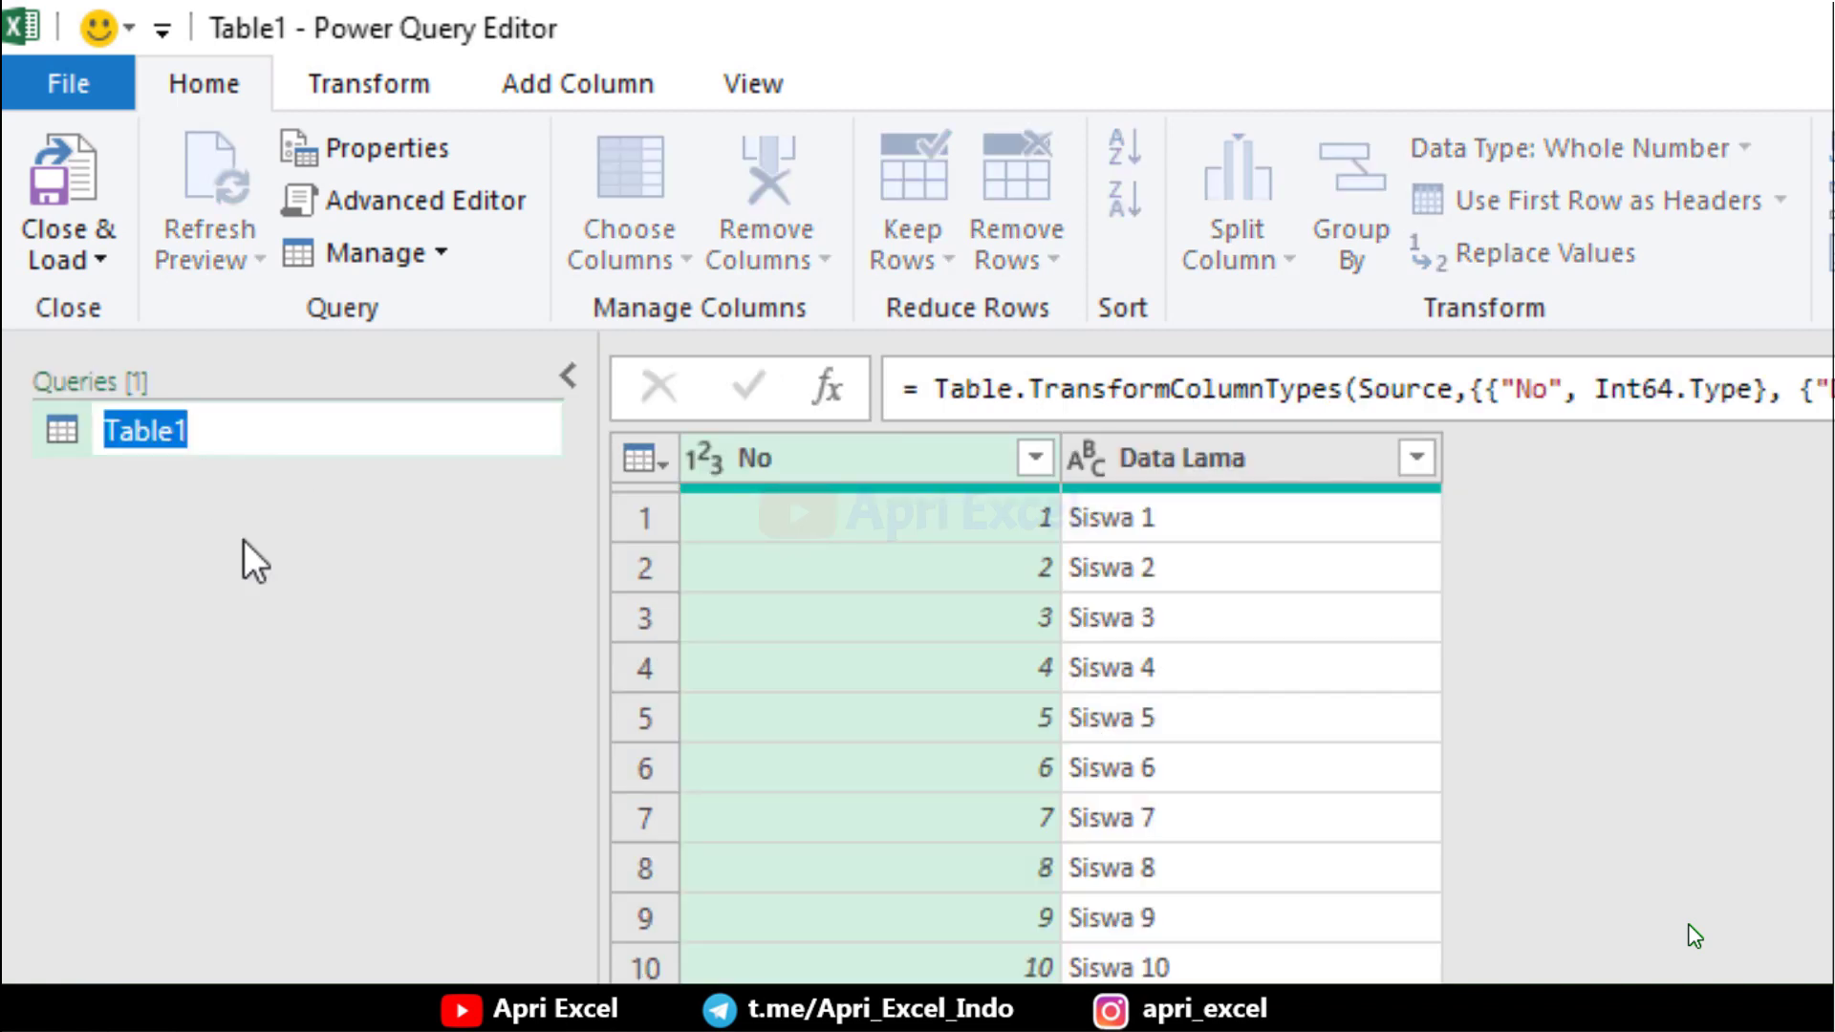
pyautogui.write('Data L')
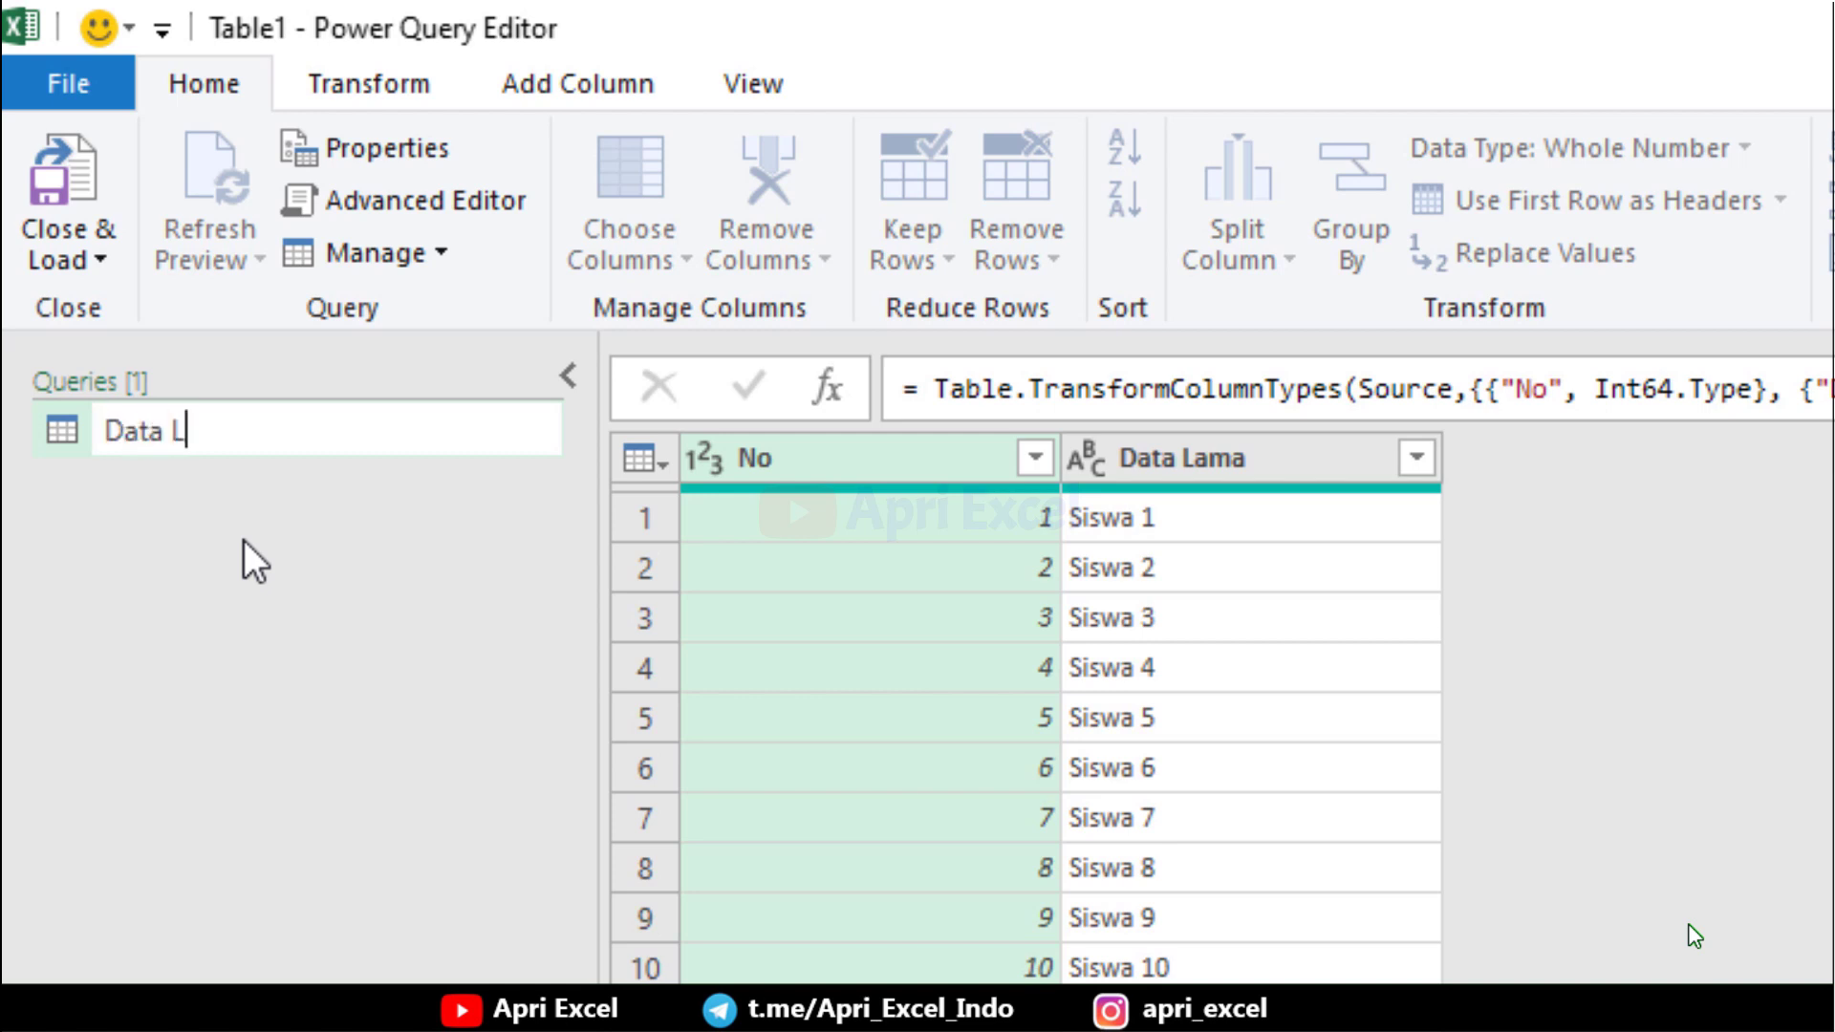
pyautogui.write('ama')
pyautogui.press('Return')
# Step: Close the query editor and load the Data Lama query as Only Create Connection
pyautogui.click(96, 265)
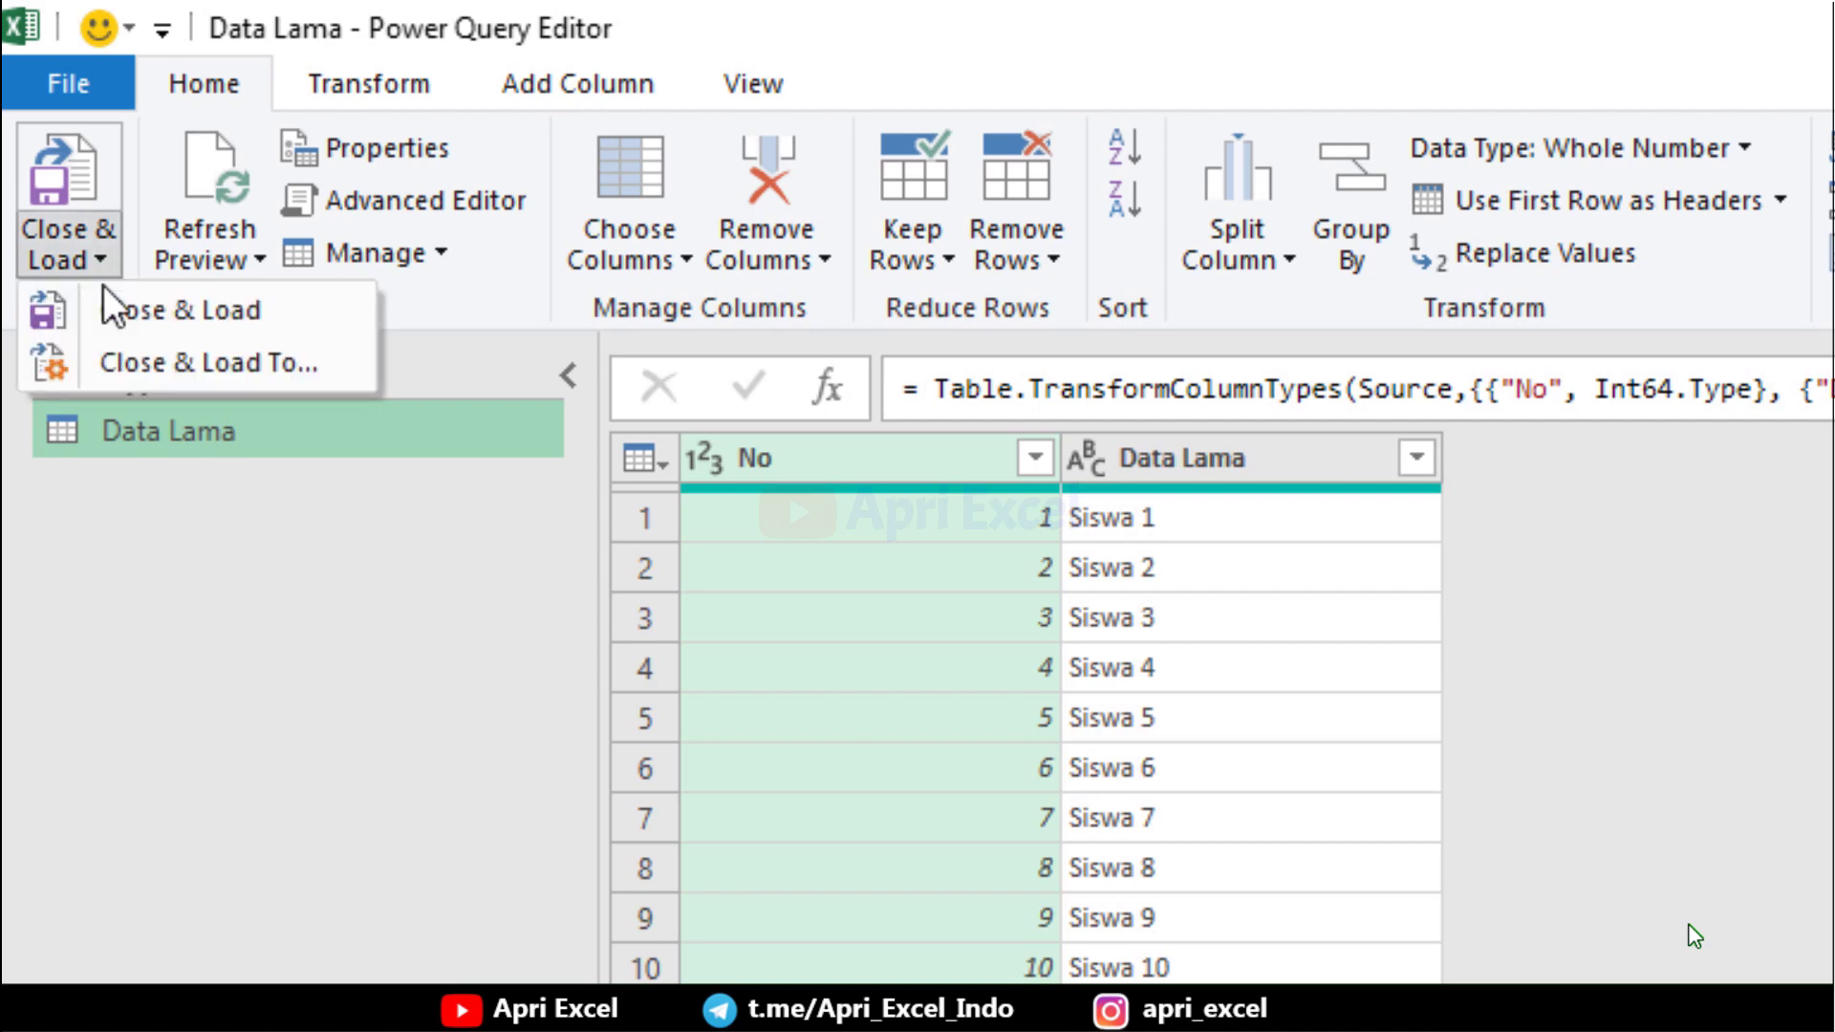
pyautogui.click(133, 361)
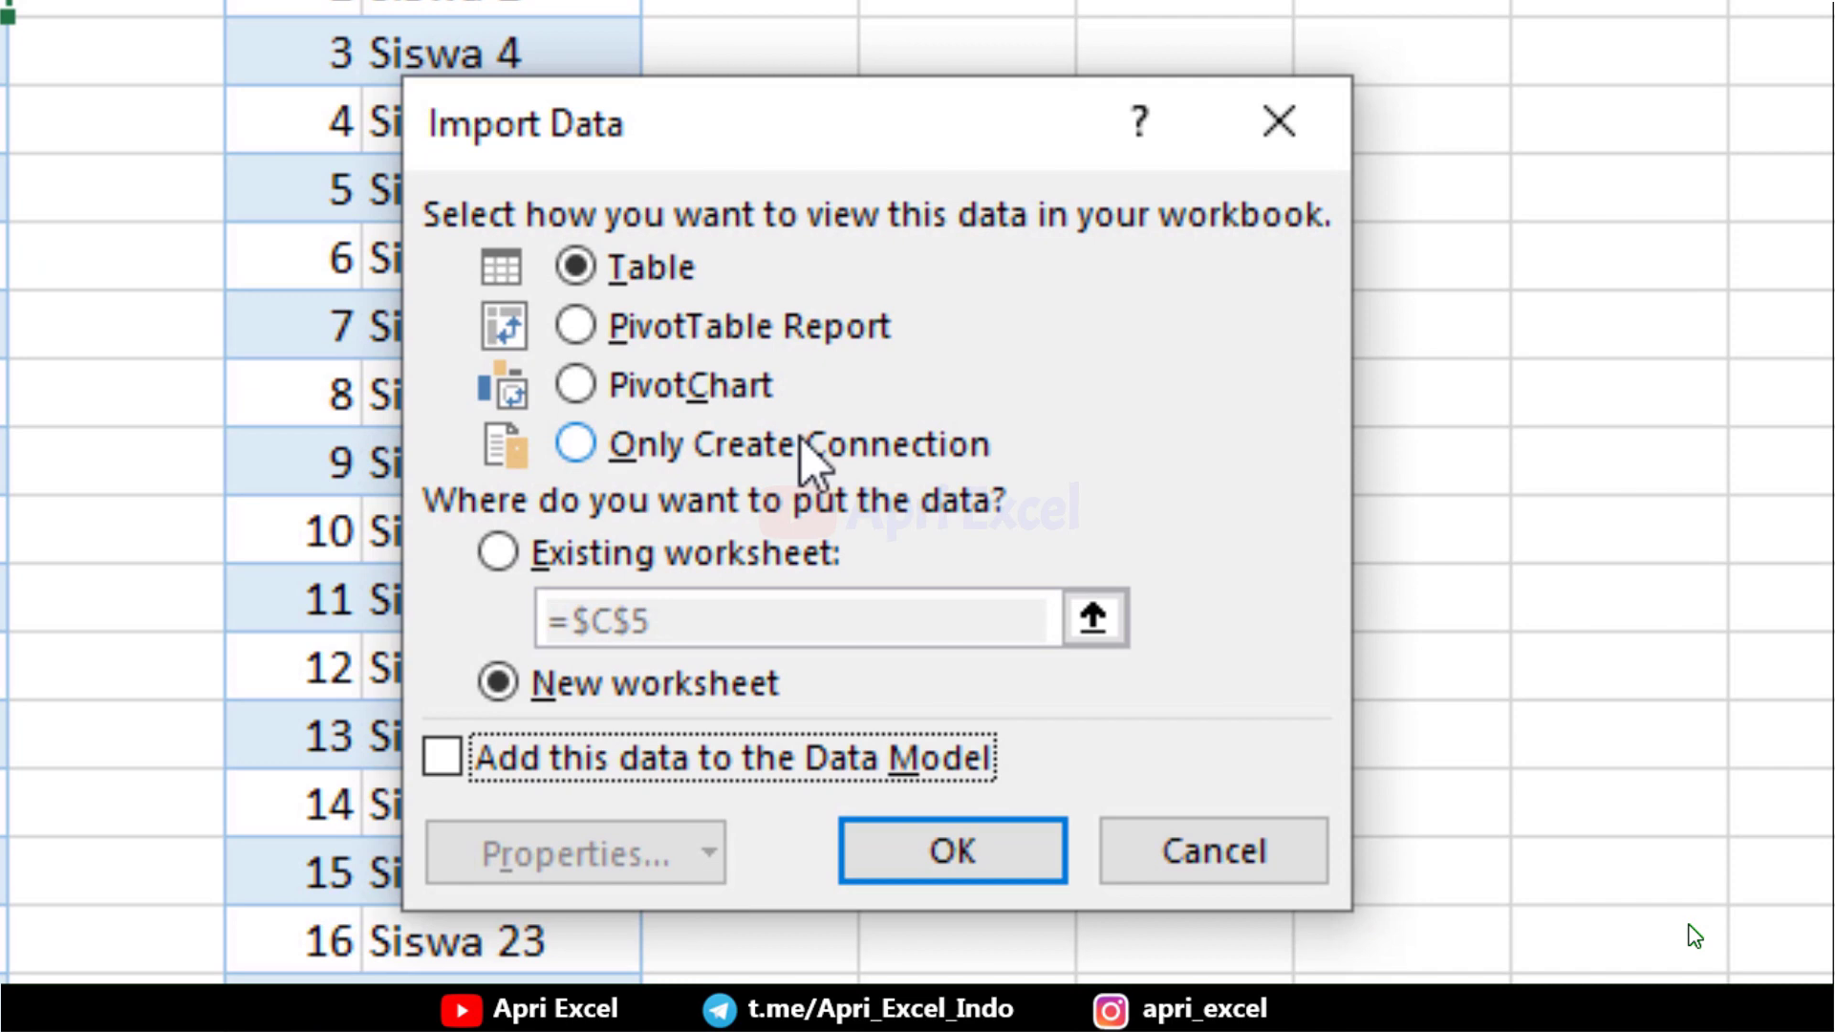
pyautogui.click(800, 439)
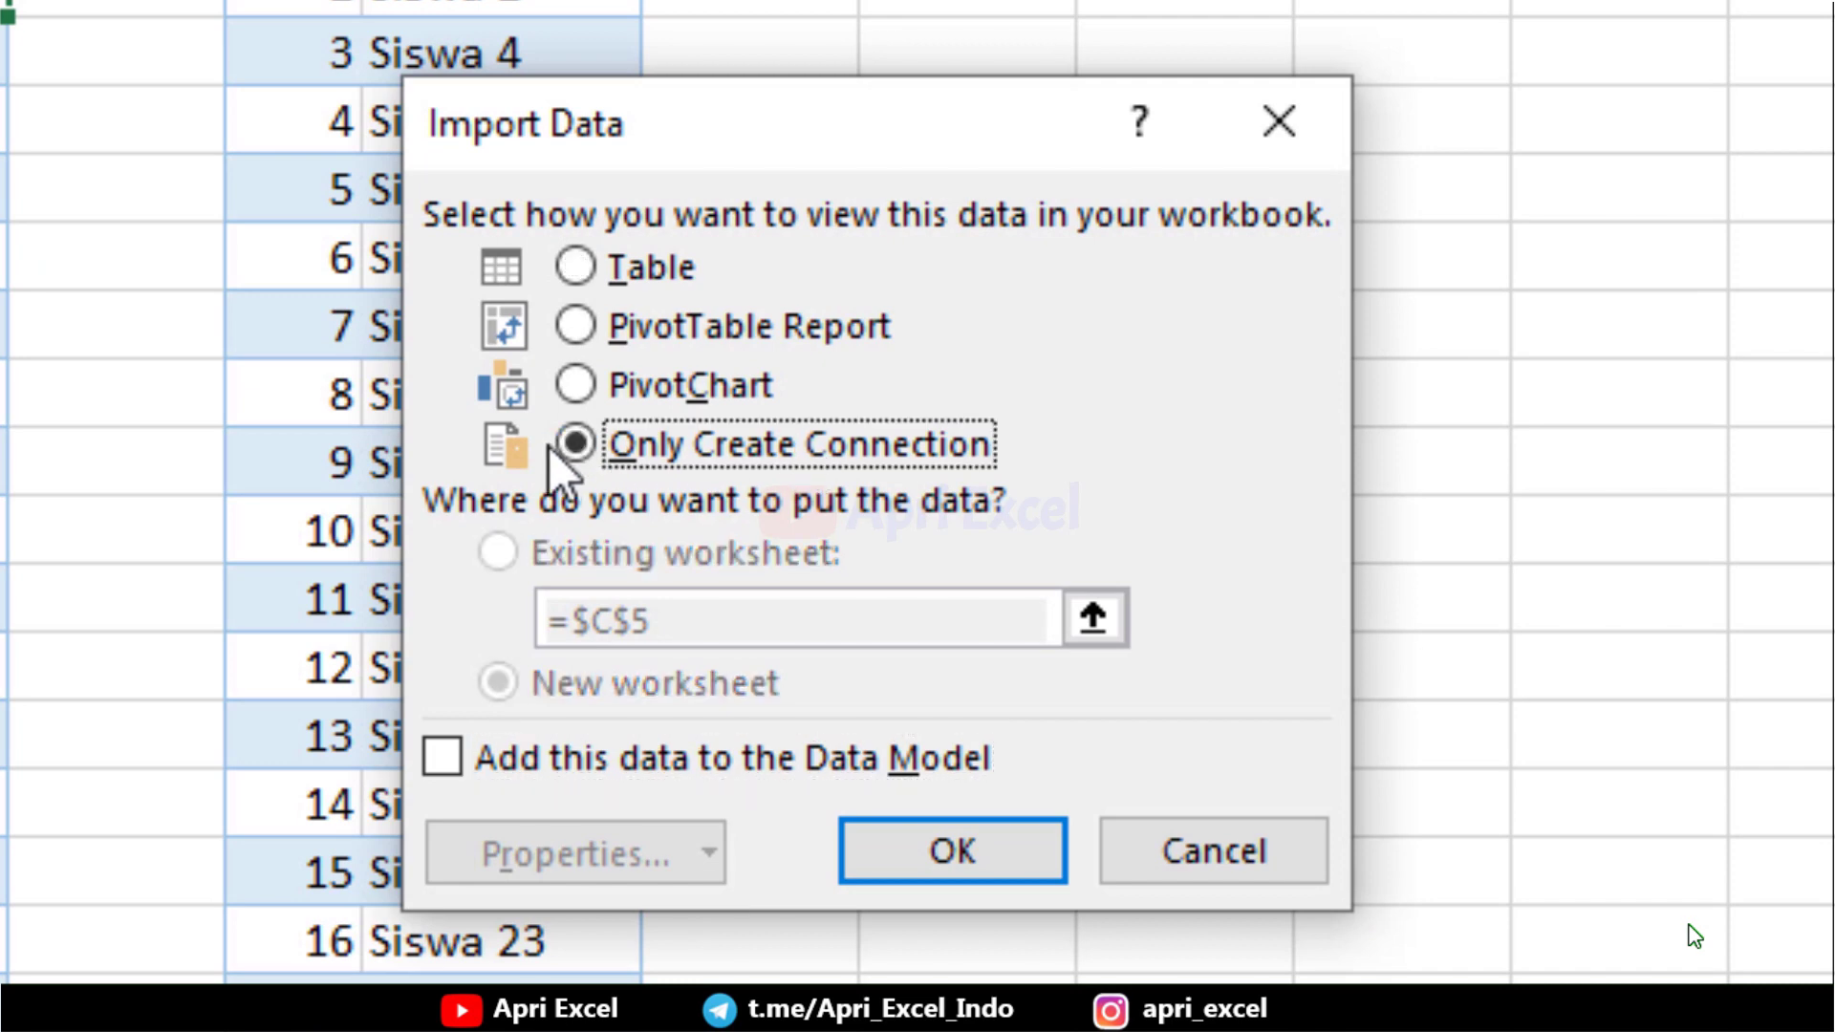
pyautogui.click(948, 841)
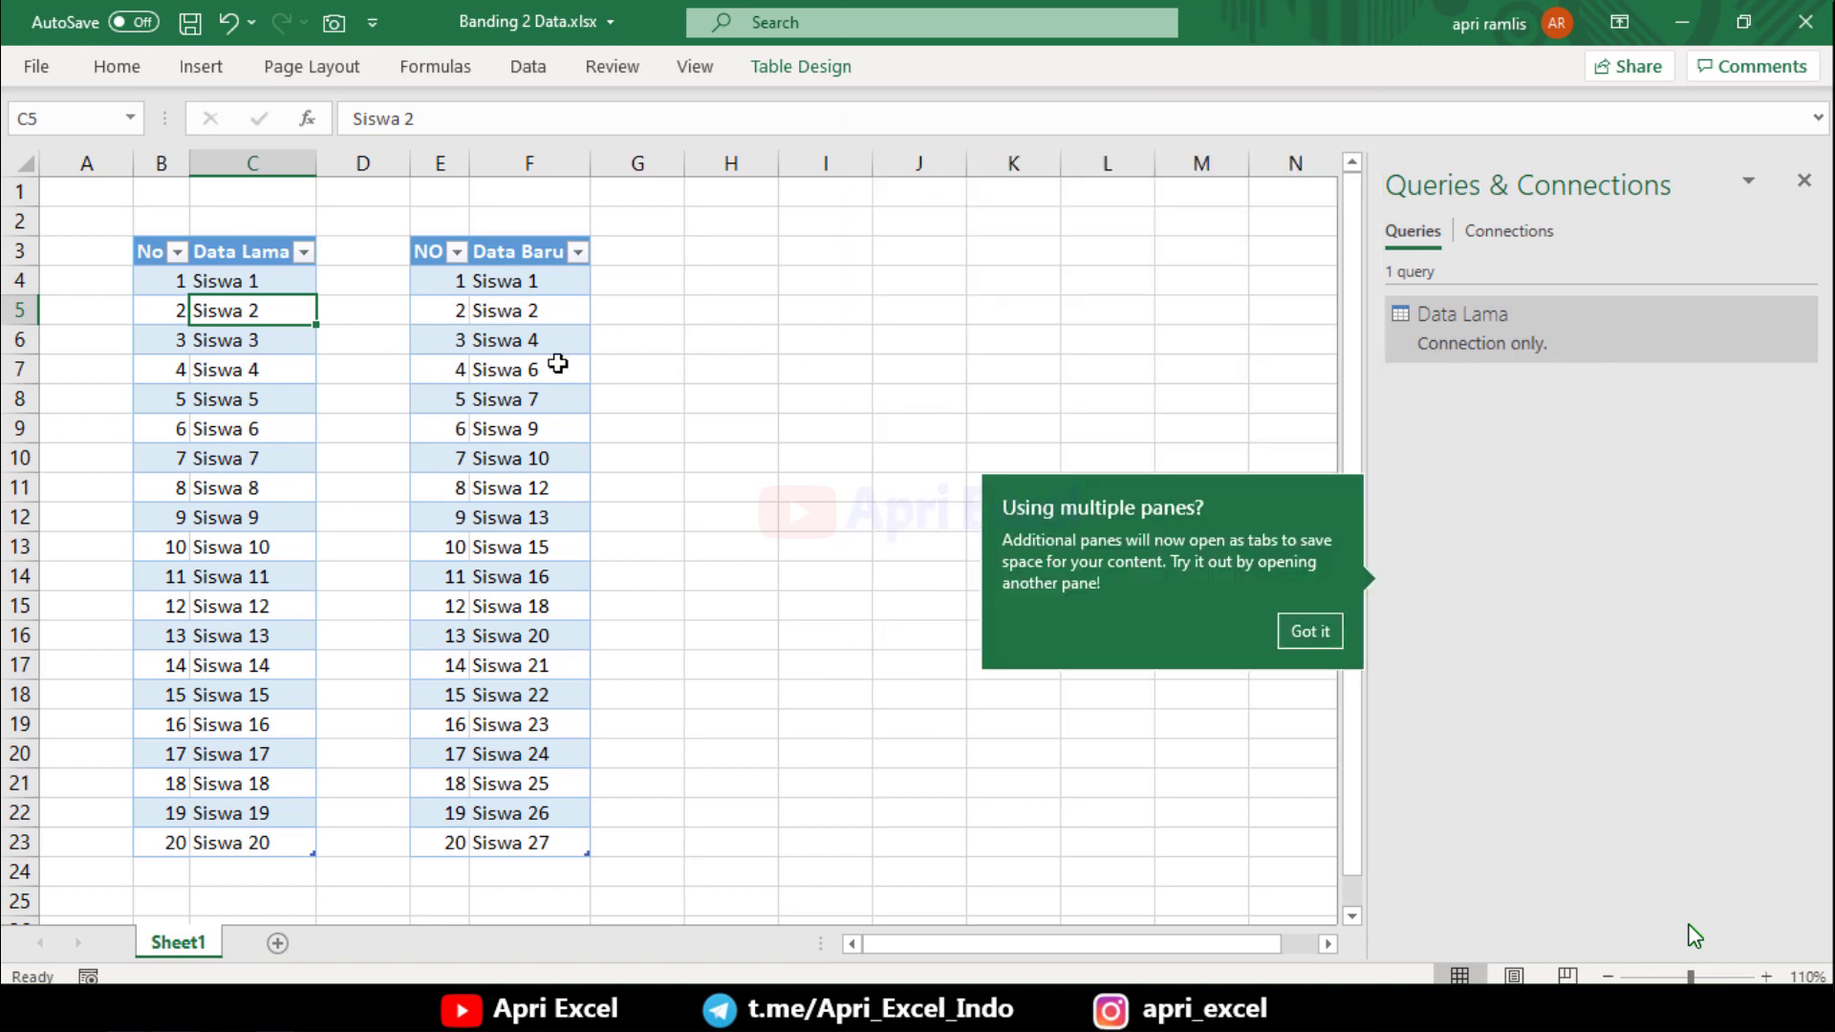
# Step: Create a Power Query query from the Data Baru table and rename the query as Data Baru
pyautogui.click(521, 312)
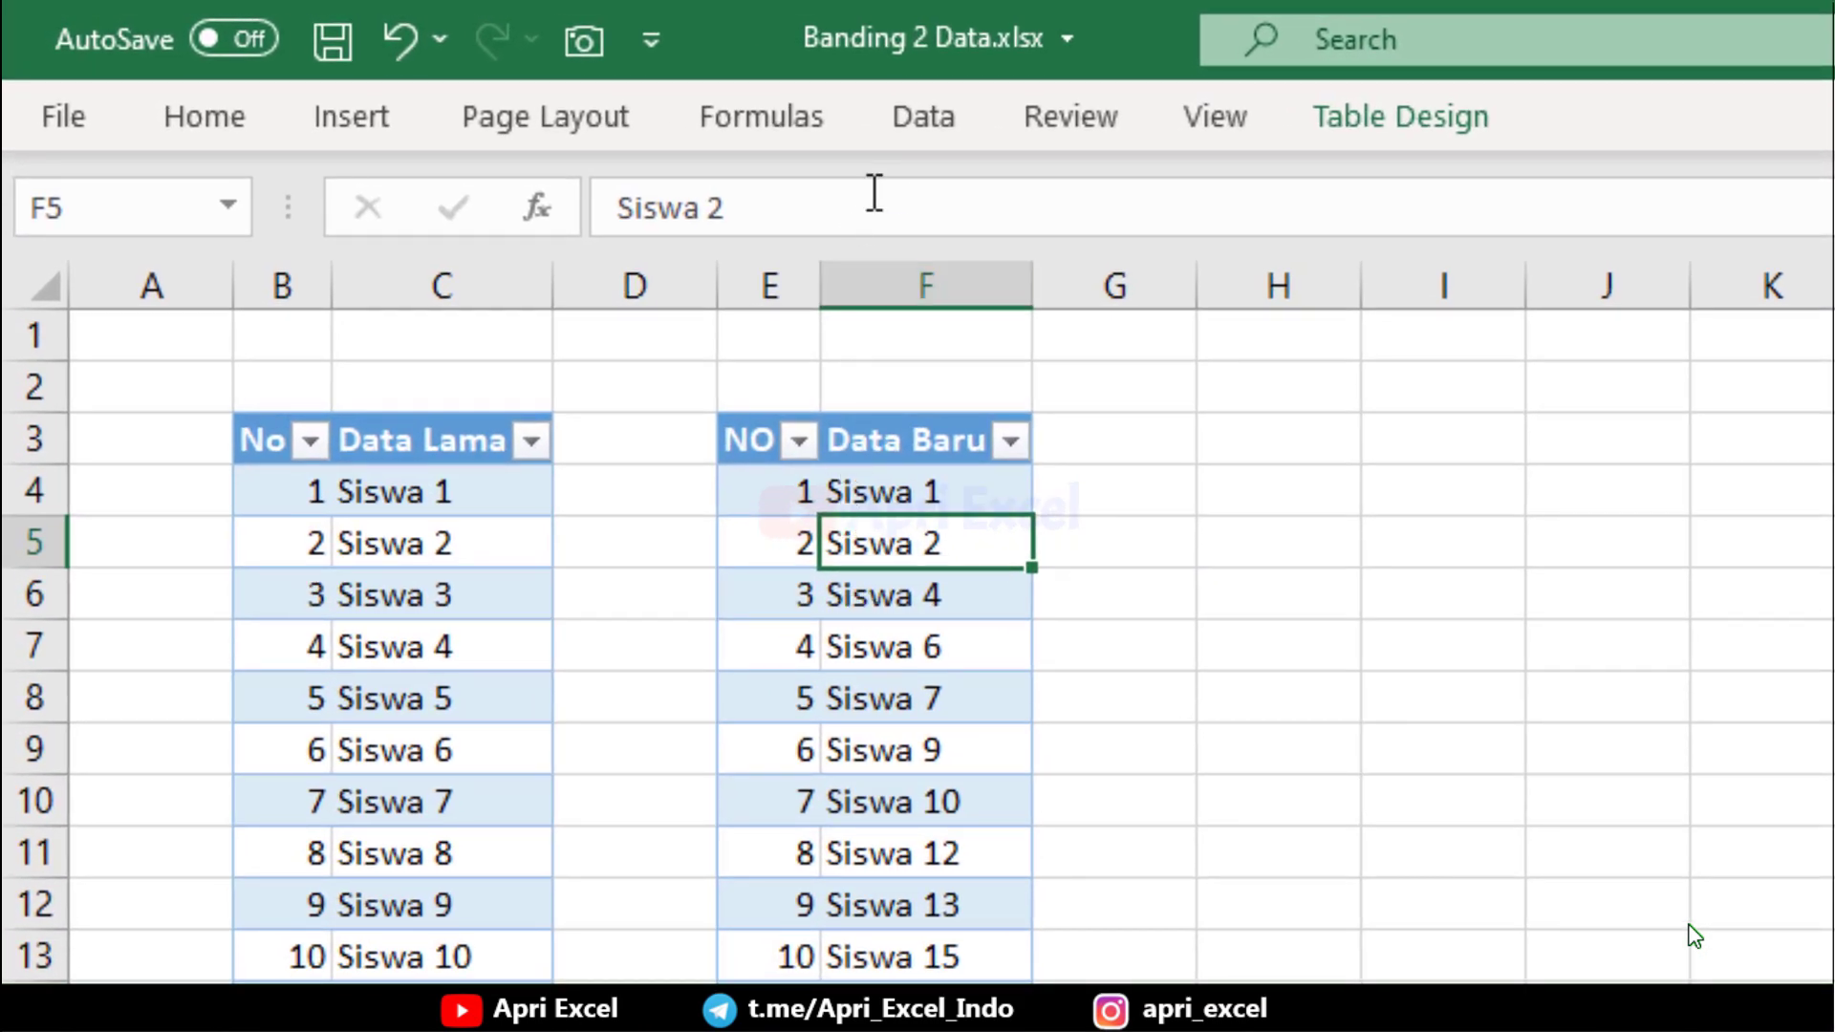
pyautogui.click(913, 119)
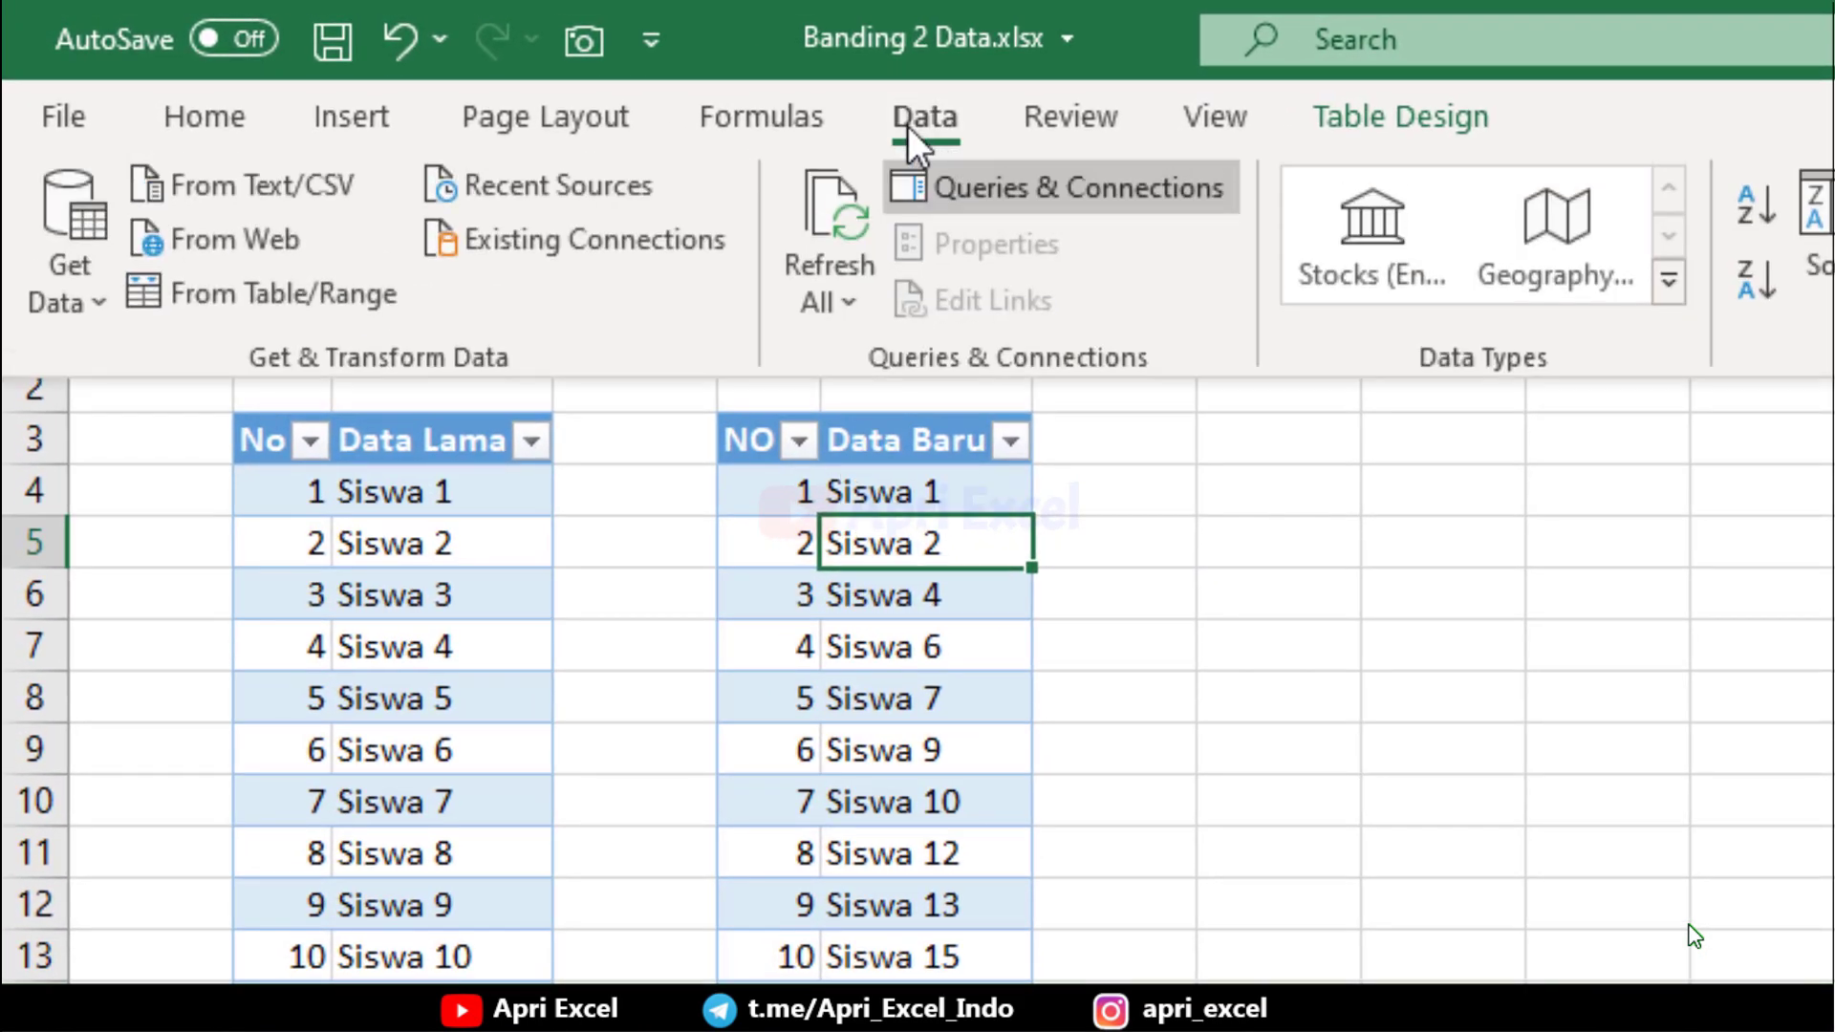
pyautogui.click(333, 298)
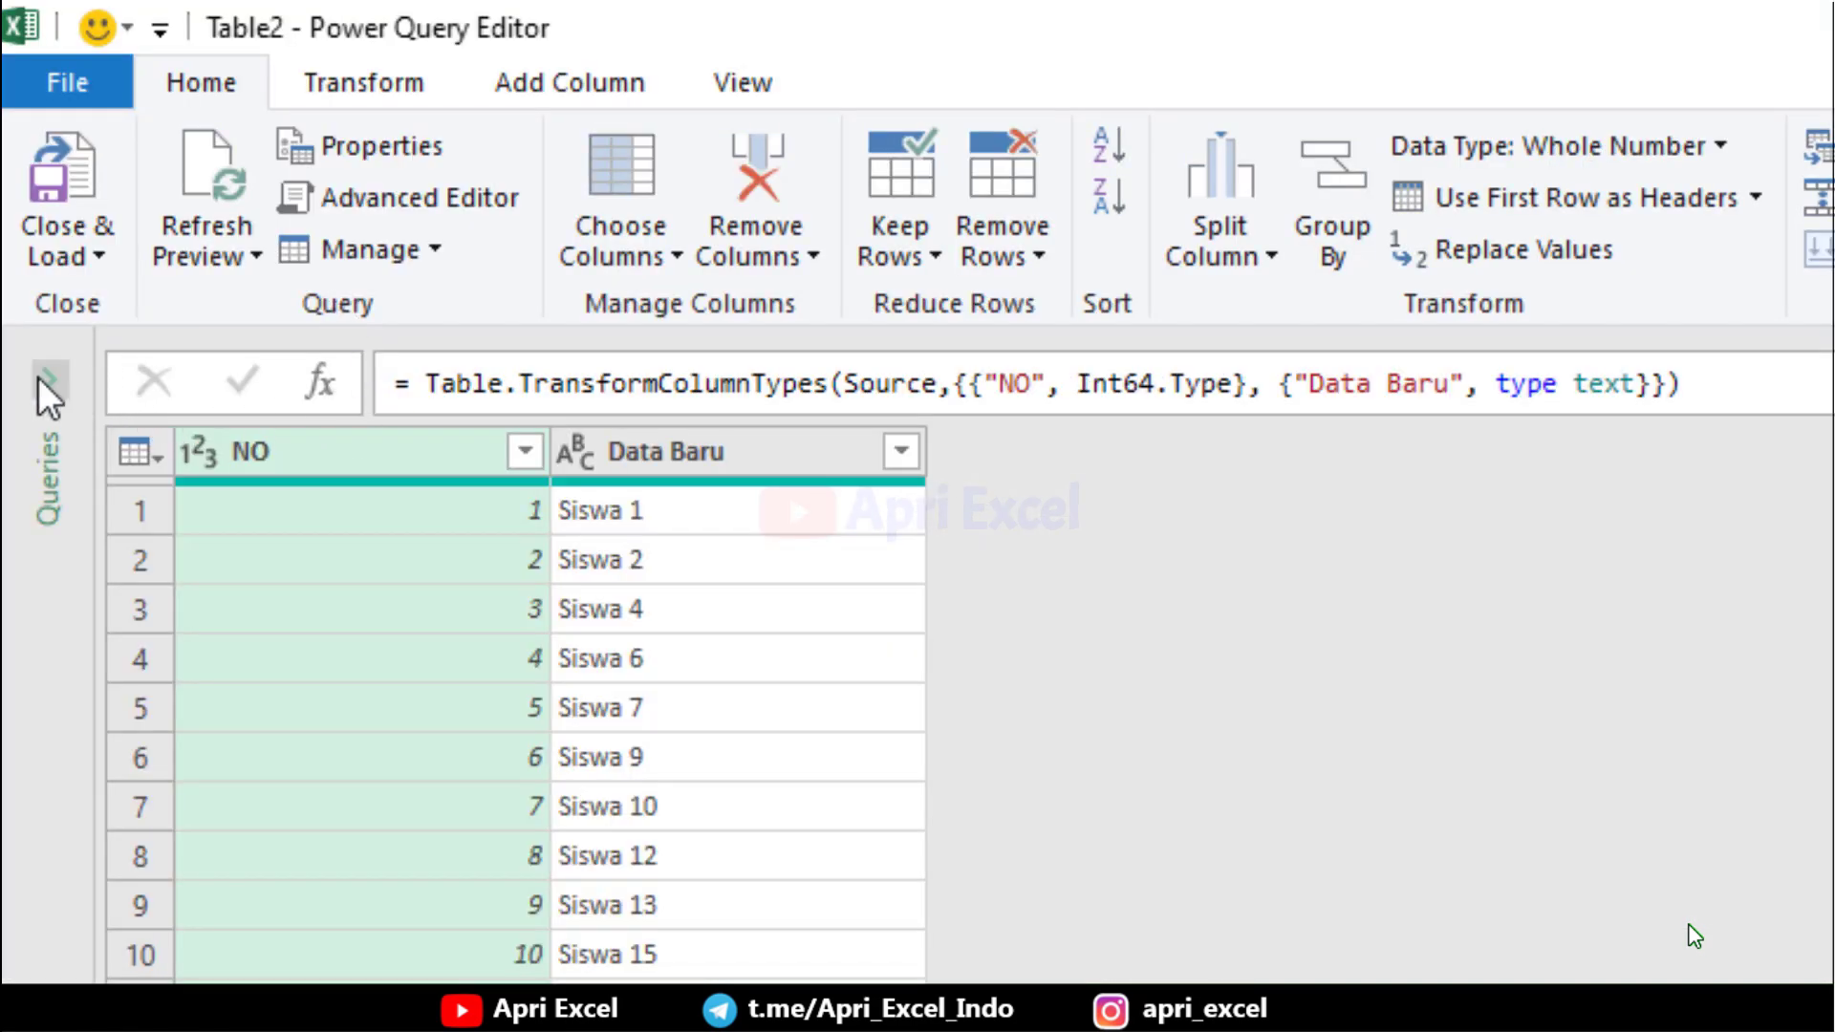
pyautogui.click(41, 377)
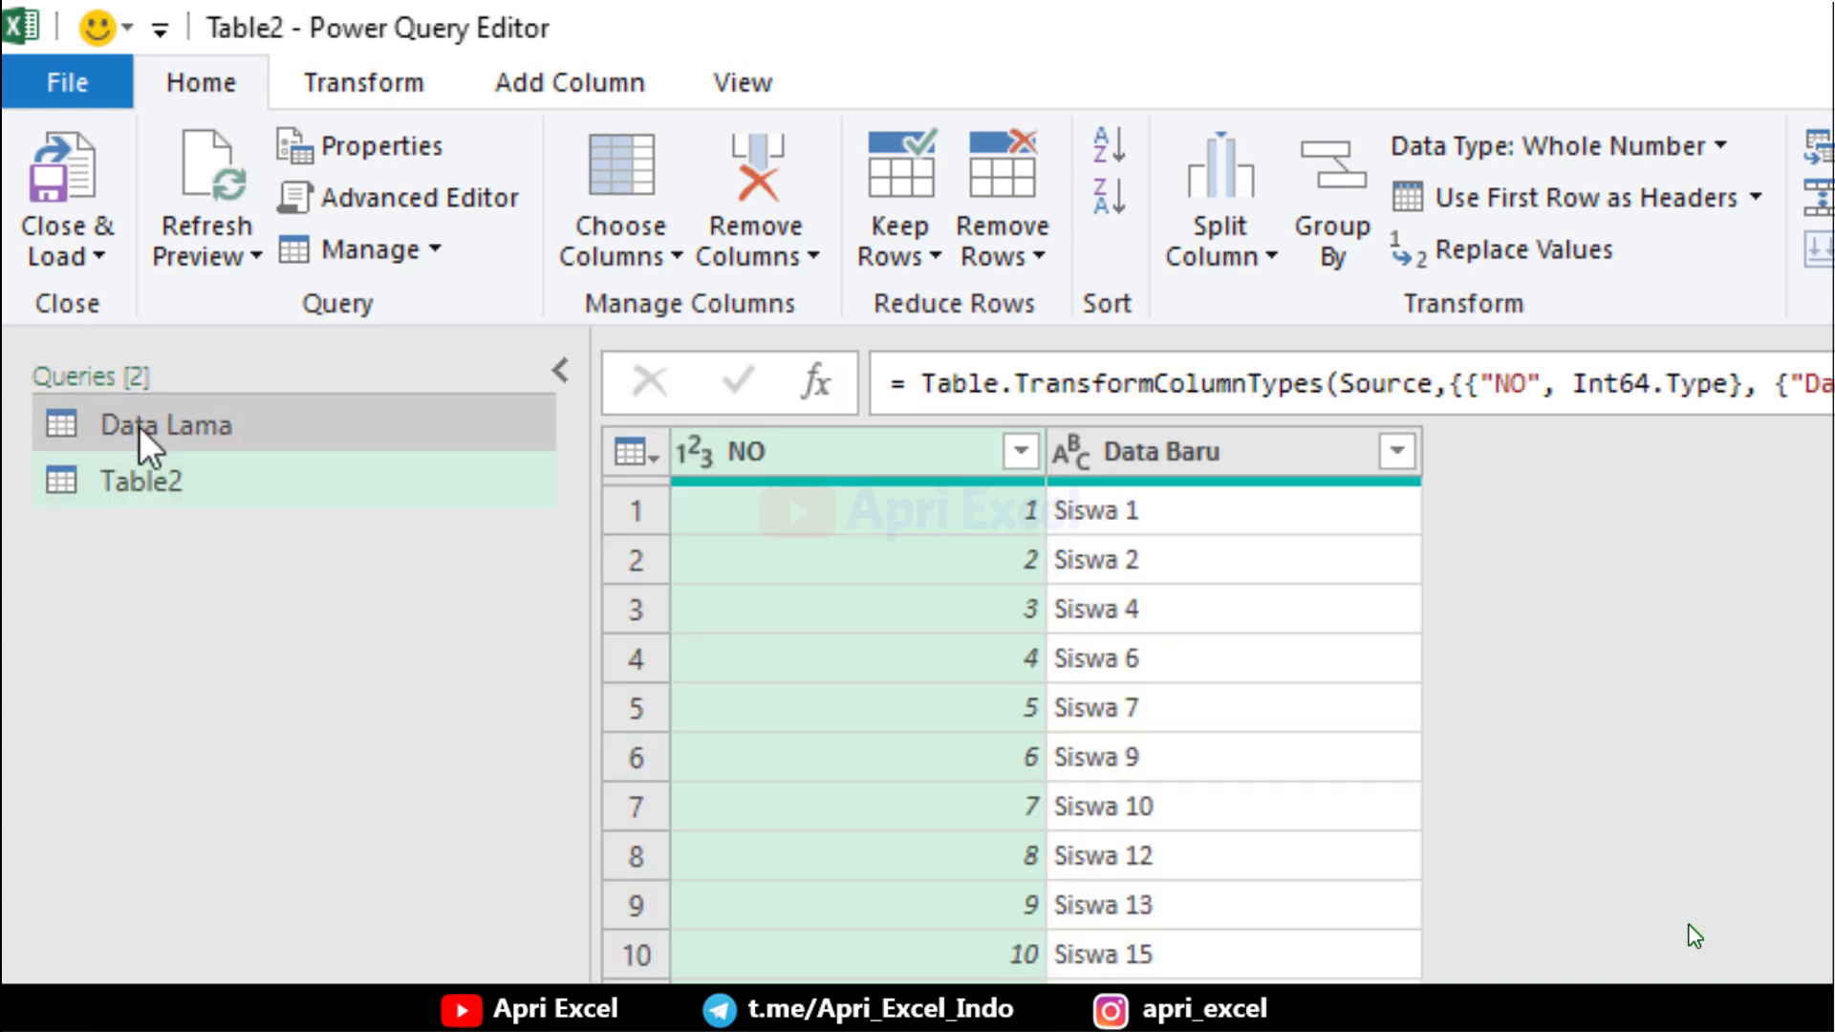
pyautogui.doubleClick(141, 482)
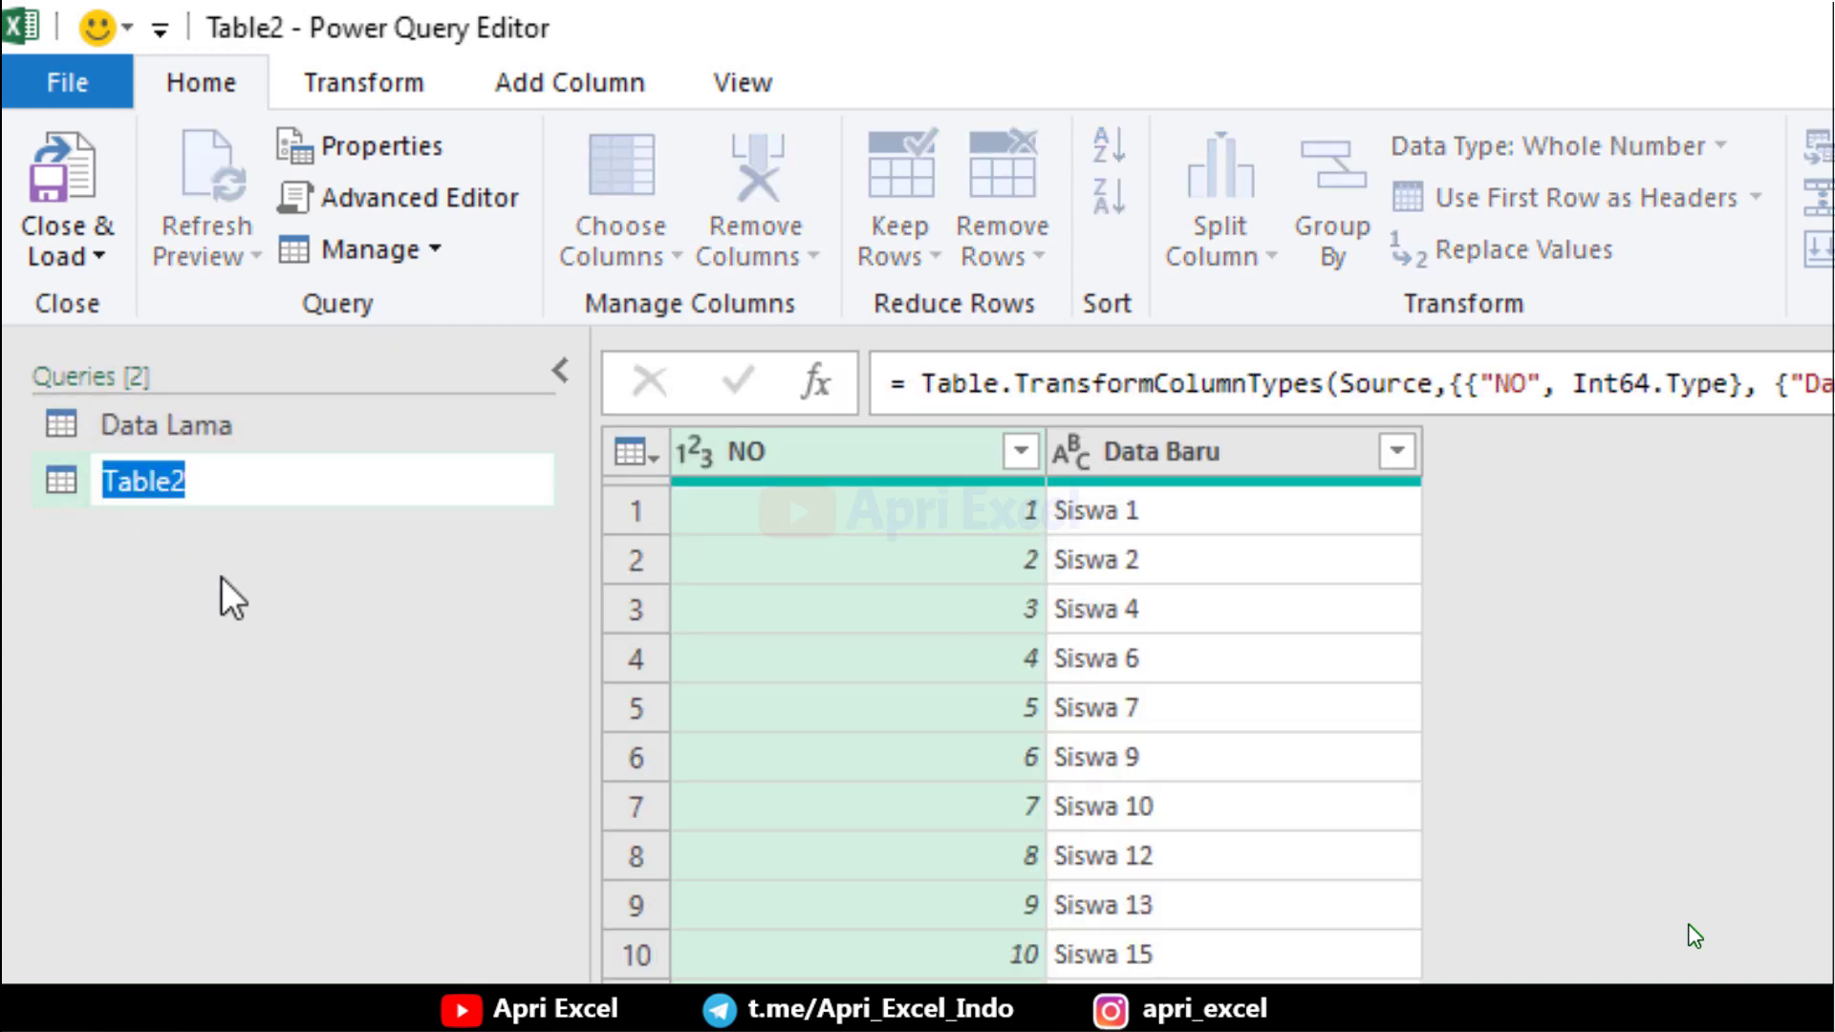
pyautogui.write('Data Baru')
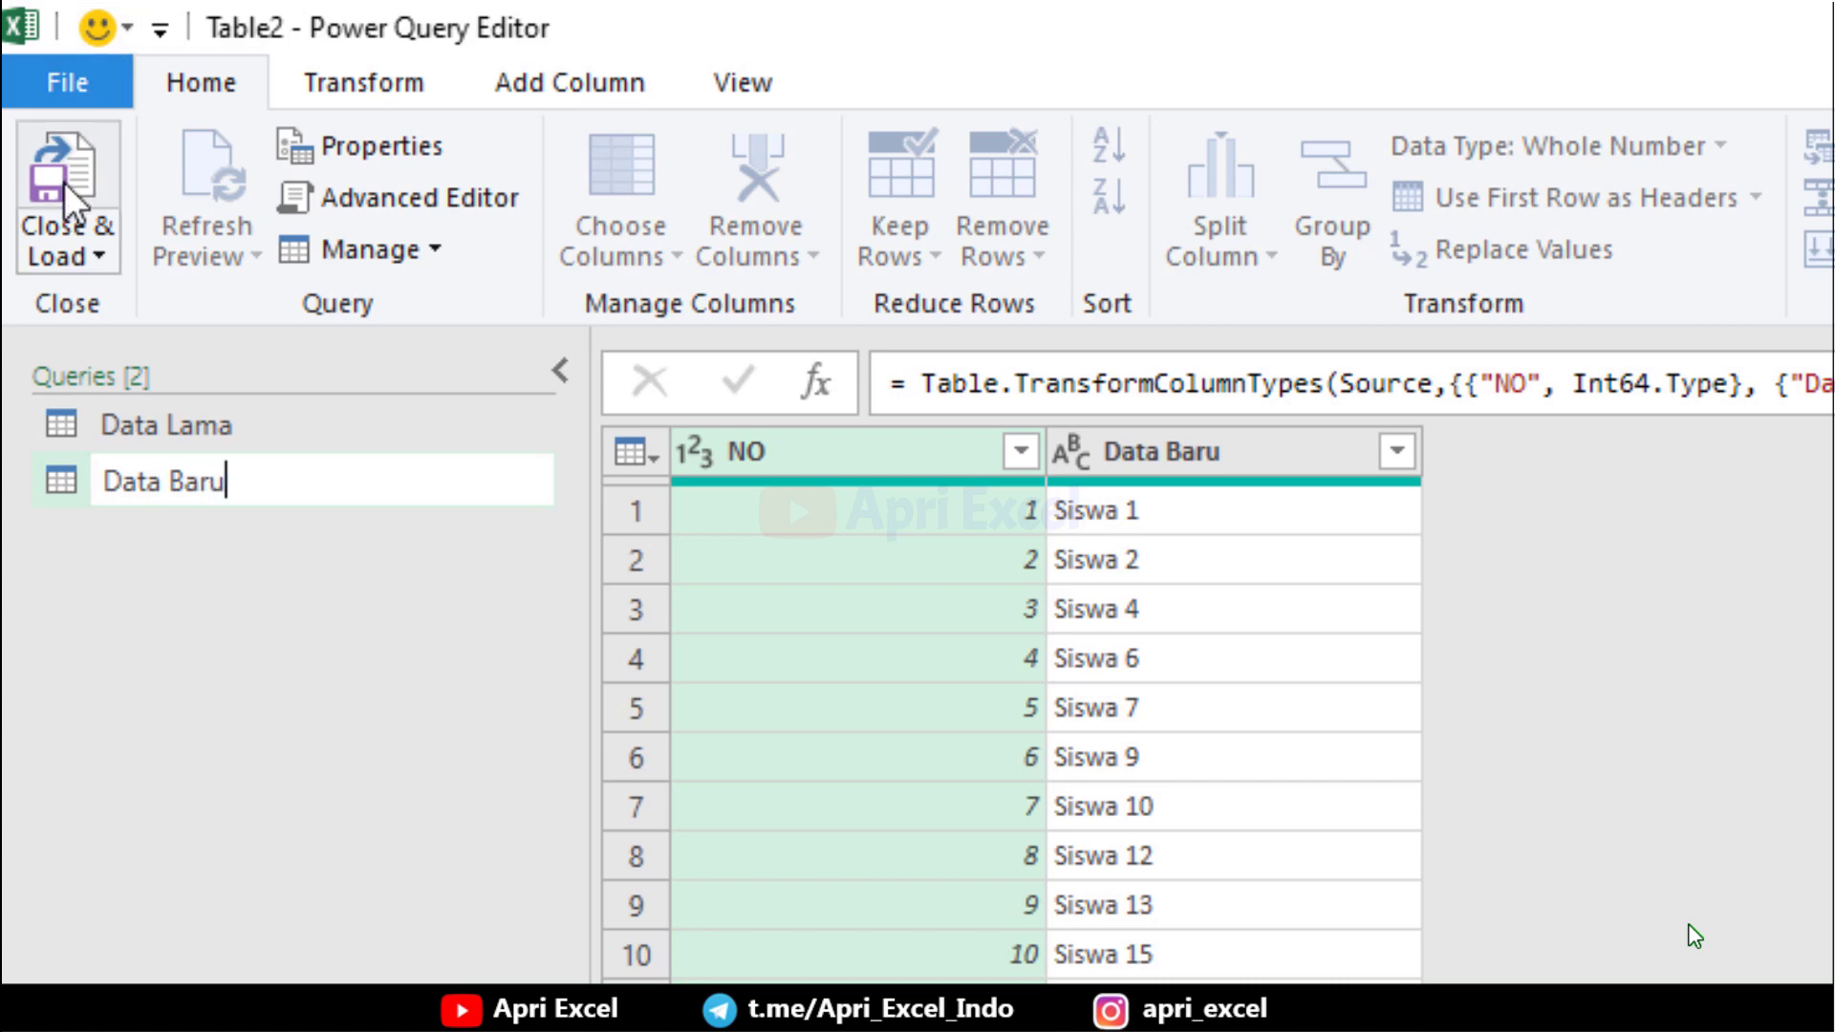
# Step: Close the query editor and load the Data Baru query as Only Create Connection
pyautogui.click(78, 248)
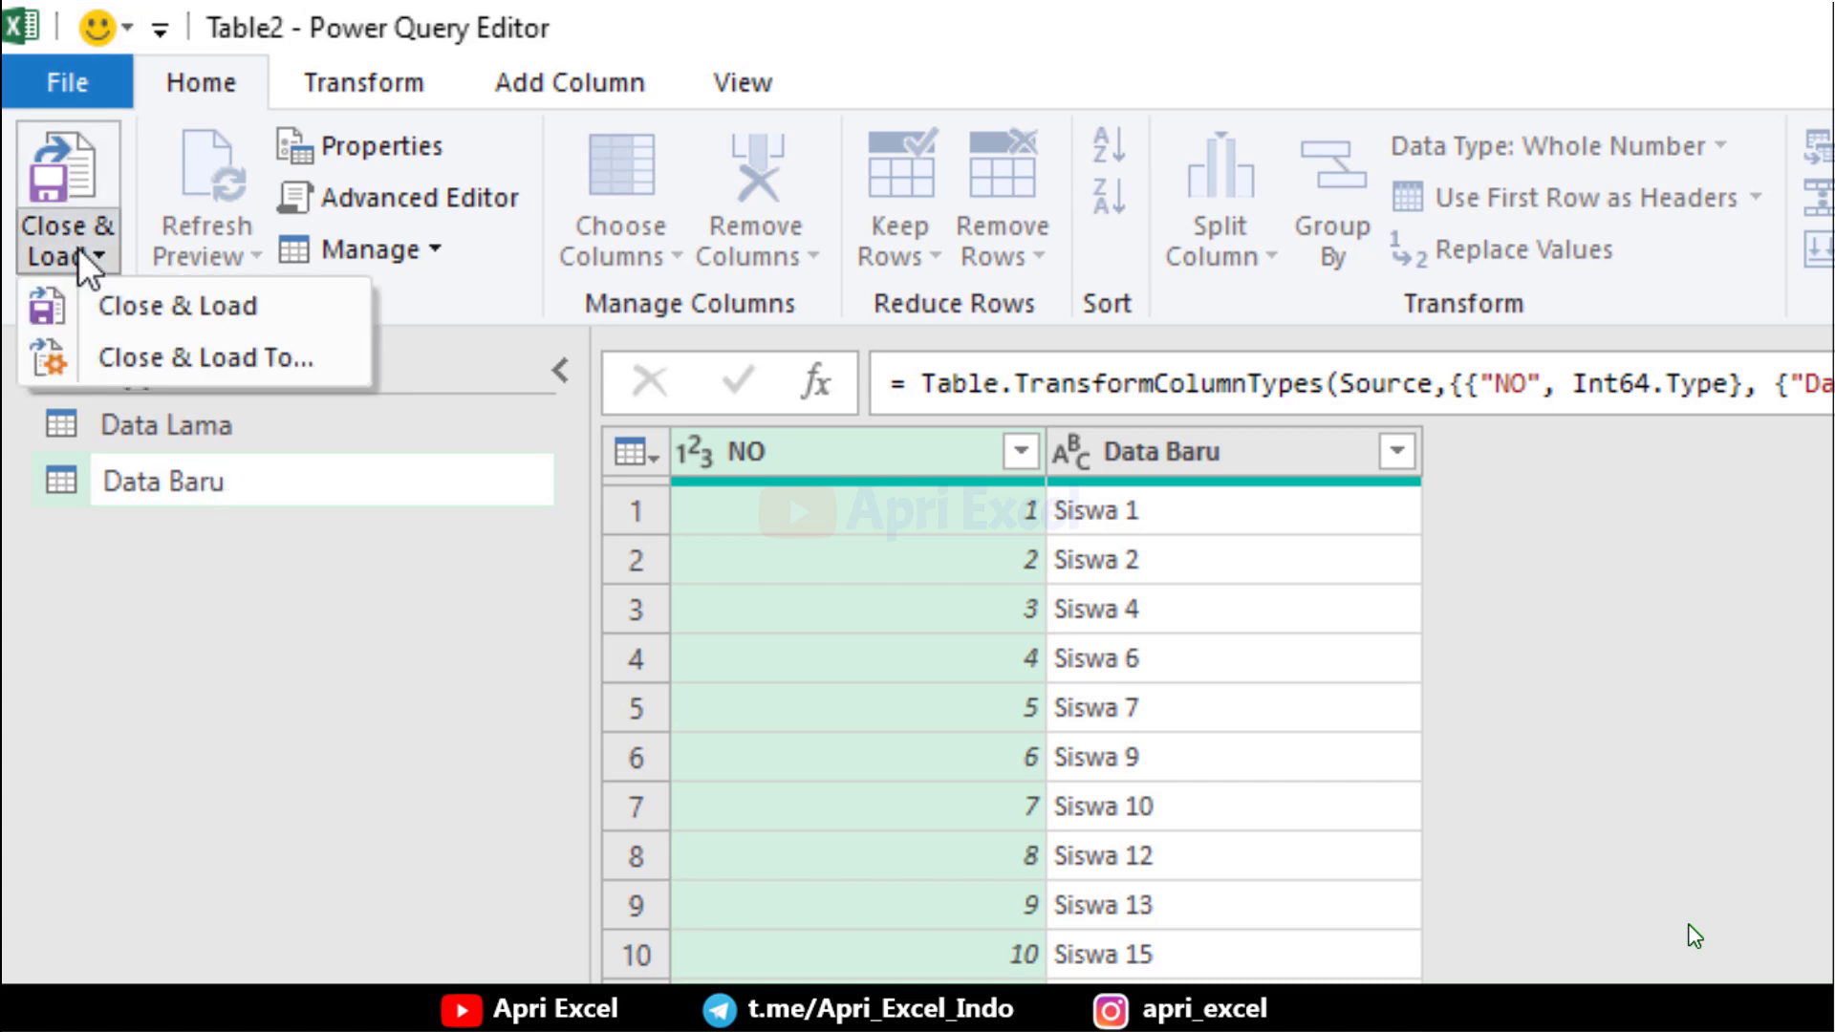
pyautogui.click(132, 365)
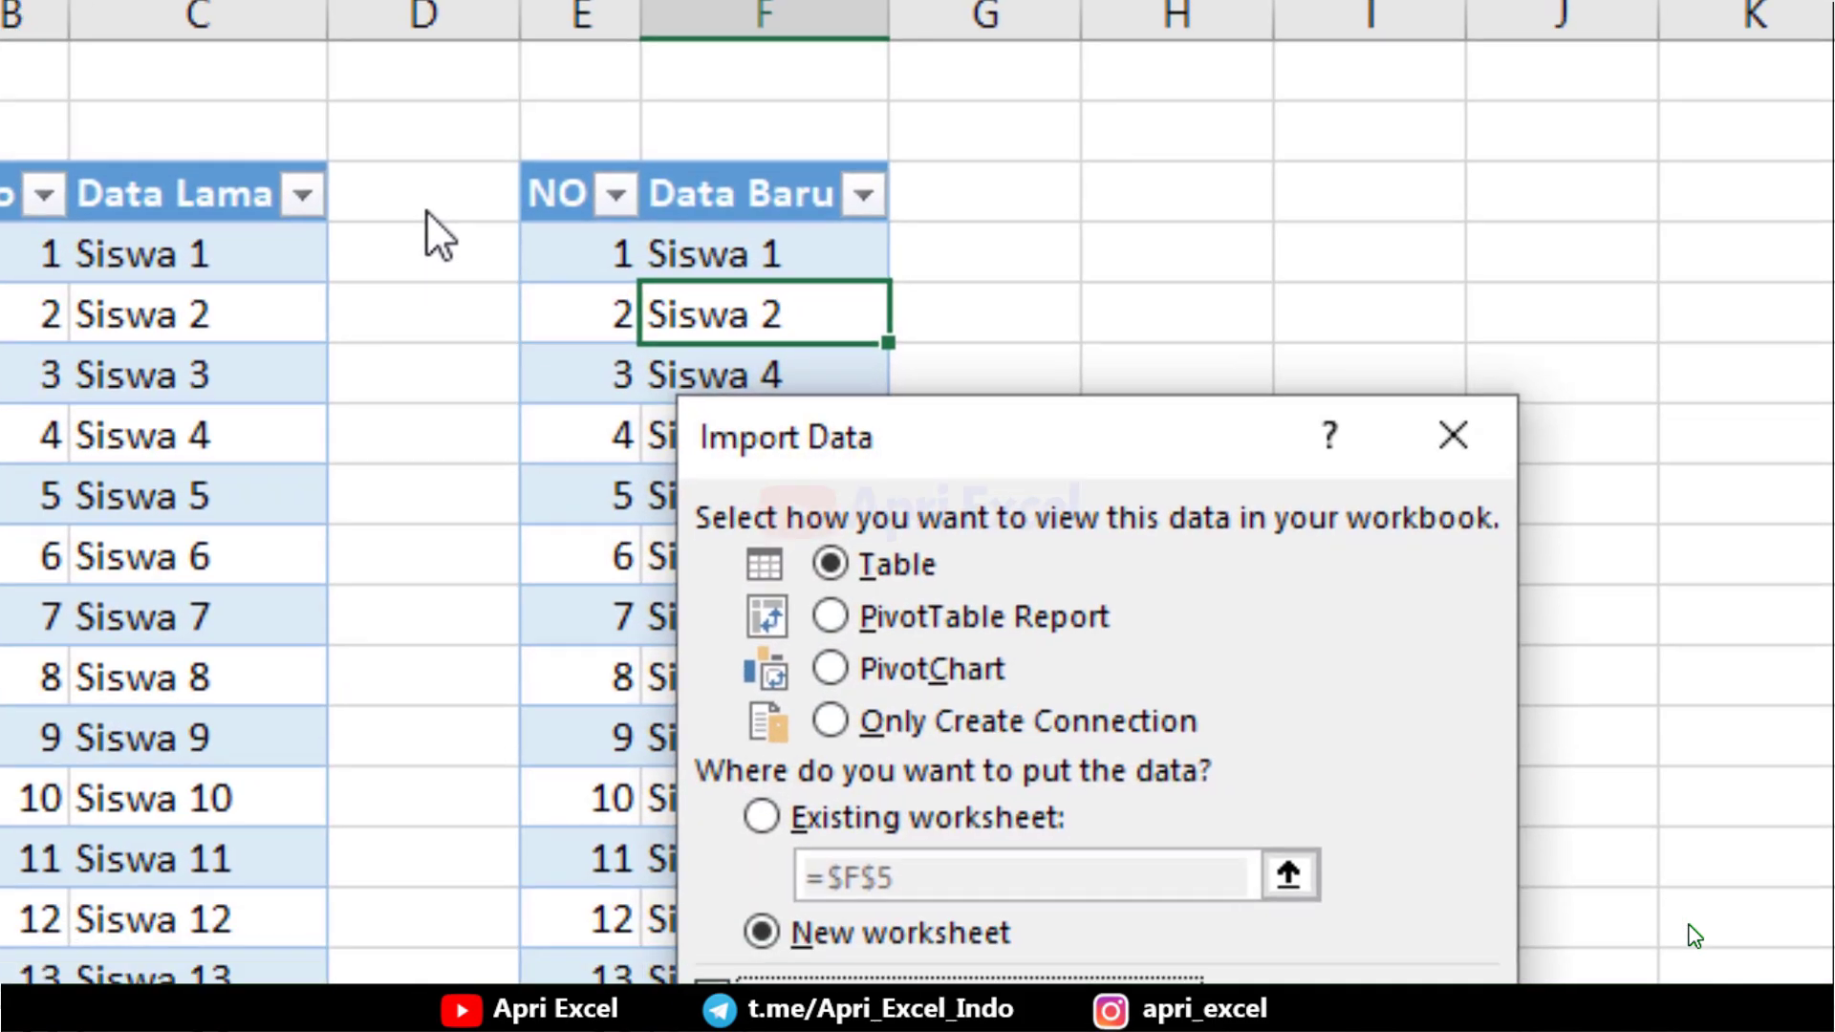
pyautogui.click(886, 734)
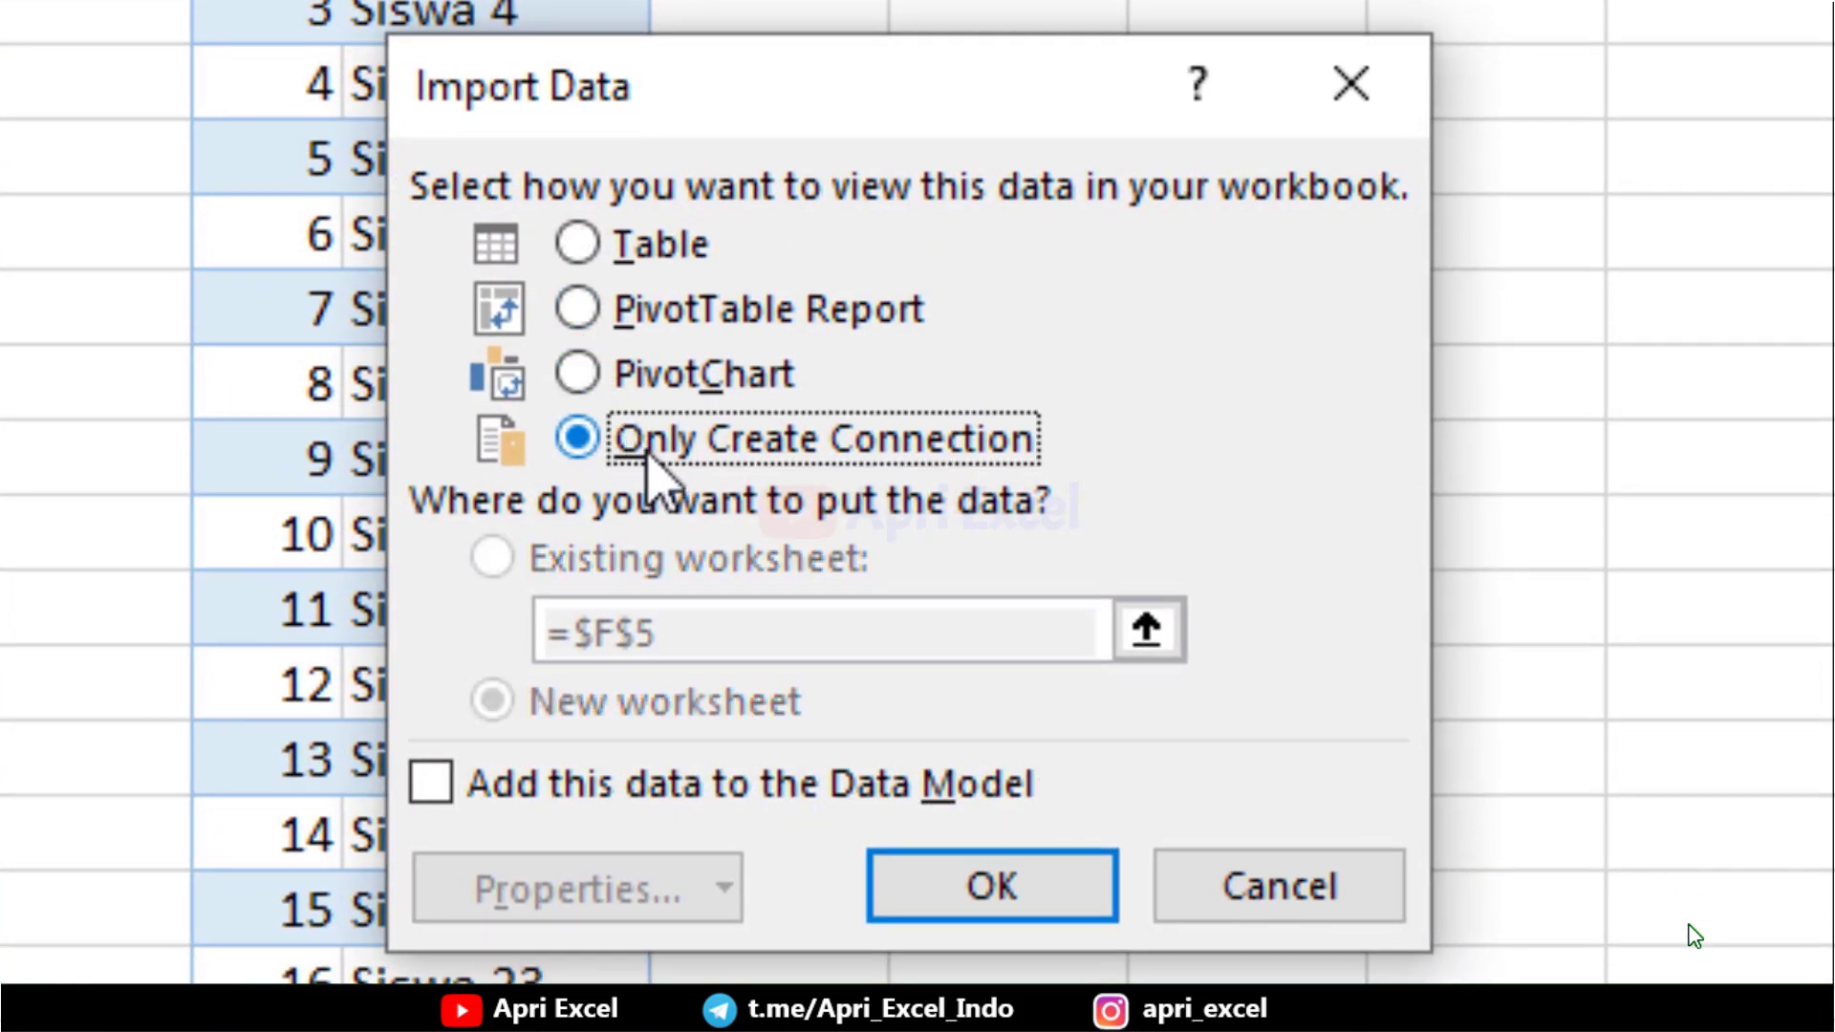
pyautogui.click(1011, 890)
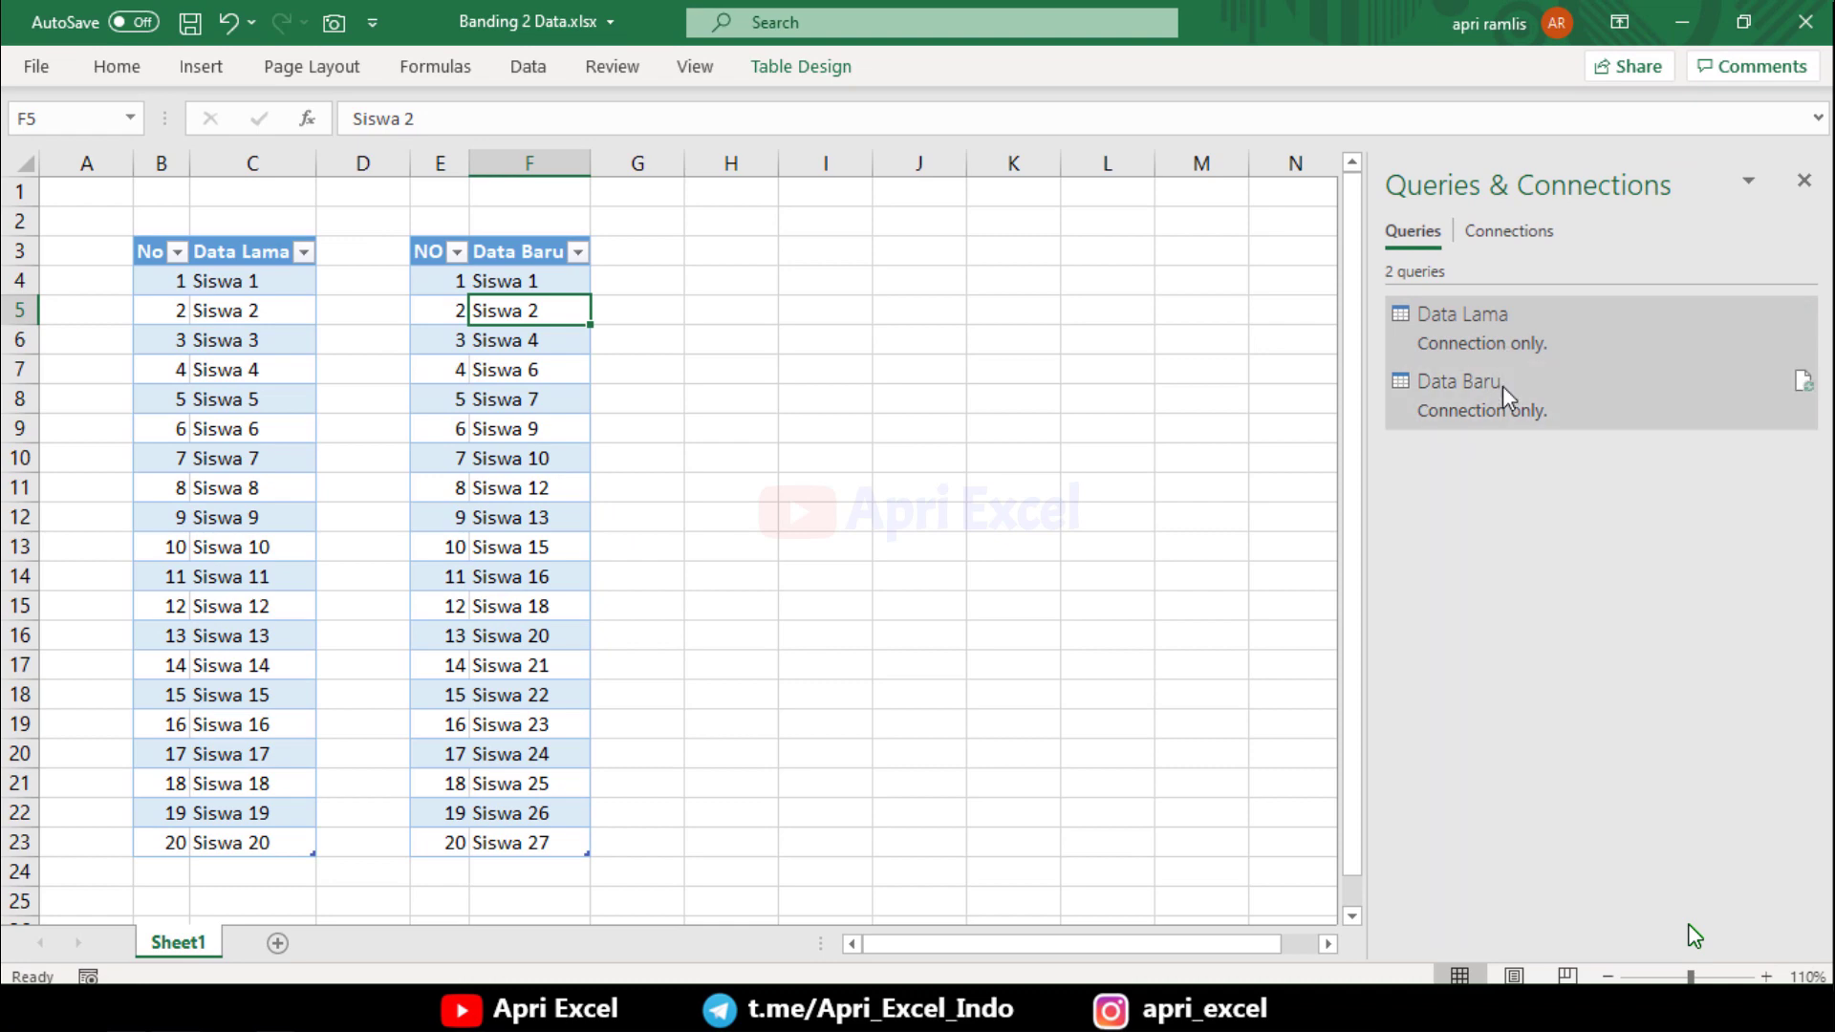
# Step: With cell H3 selected, merge the Data Lama query with Data Baru, matching the Data Lama and Data Baru columns with an Inner join
pyautogui.click(731, 255)
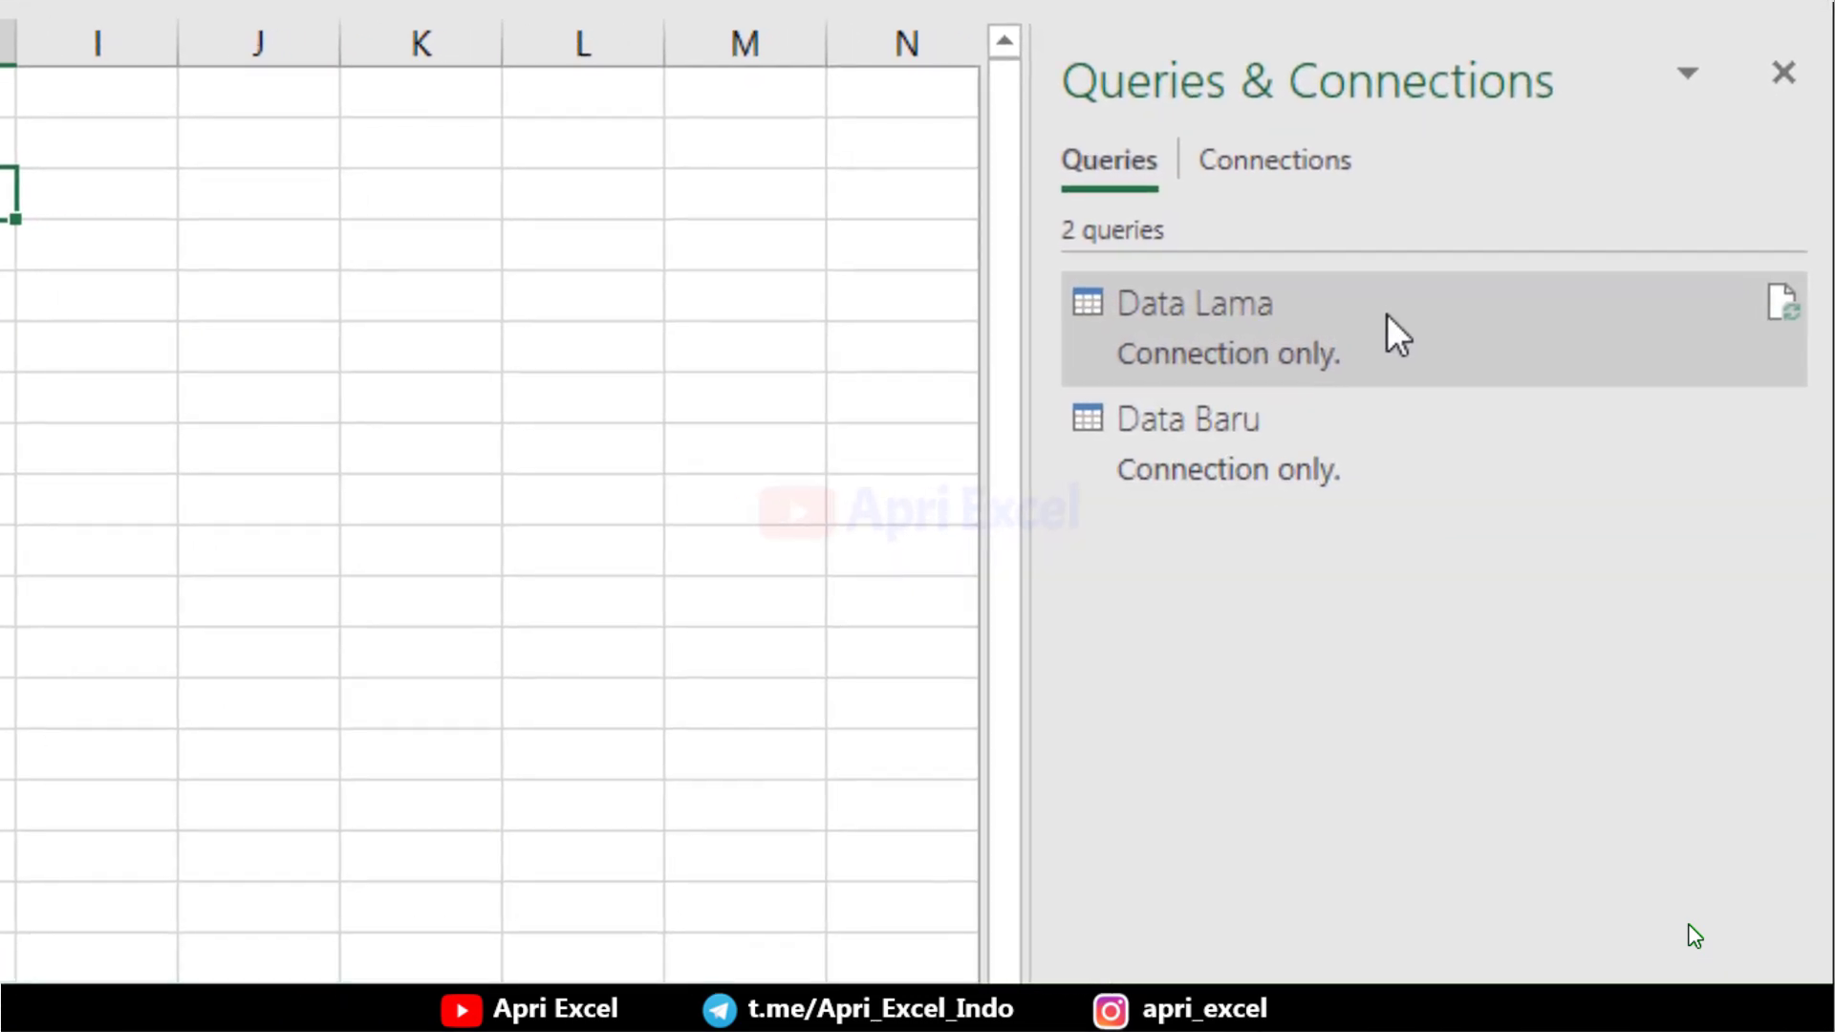
pyautogui.moveTo(1557, 340)
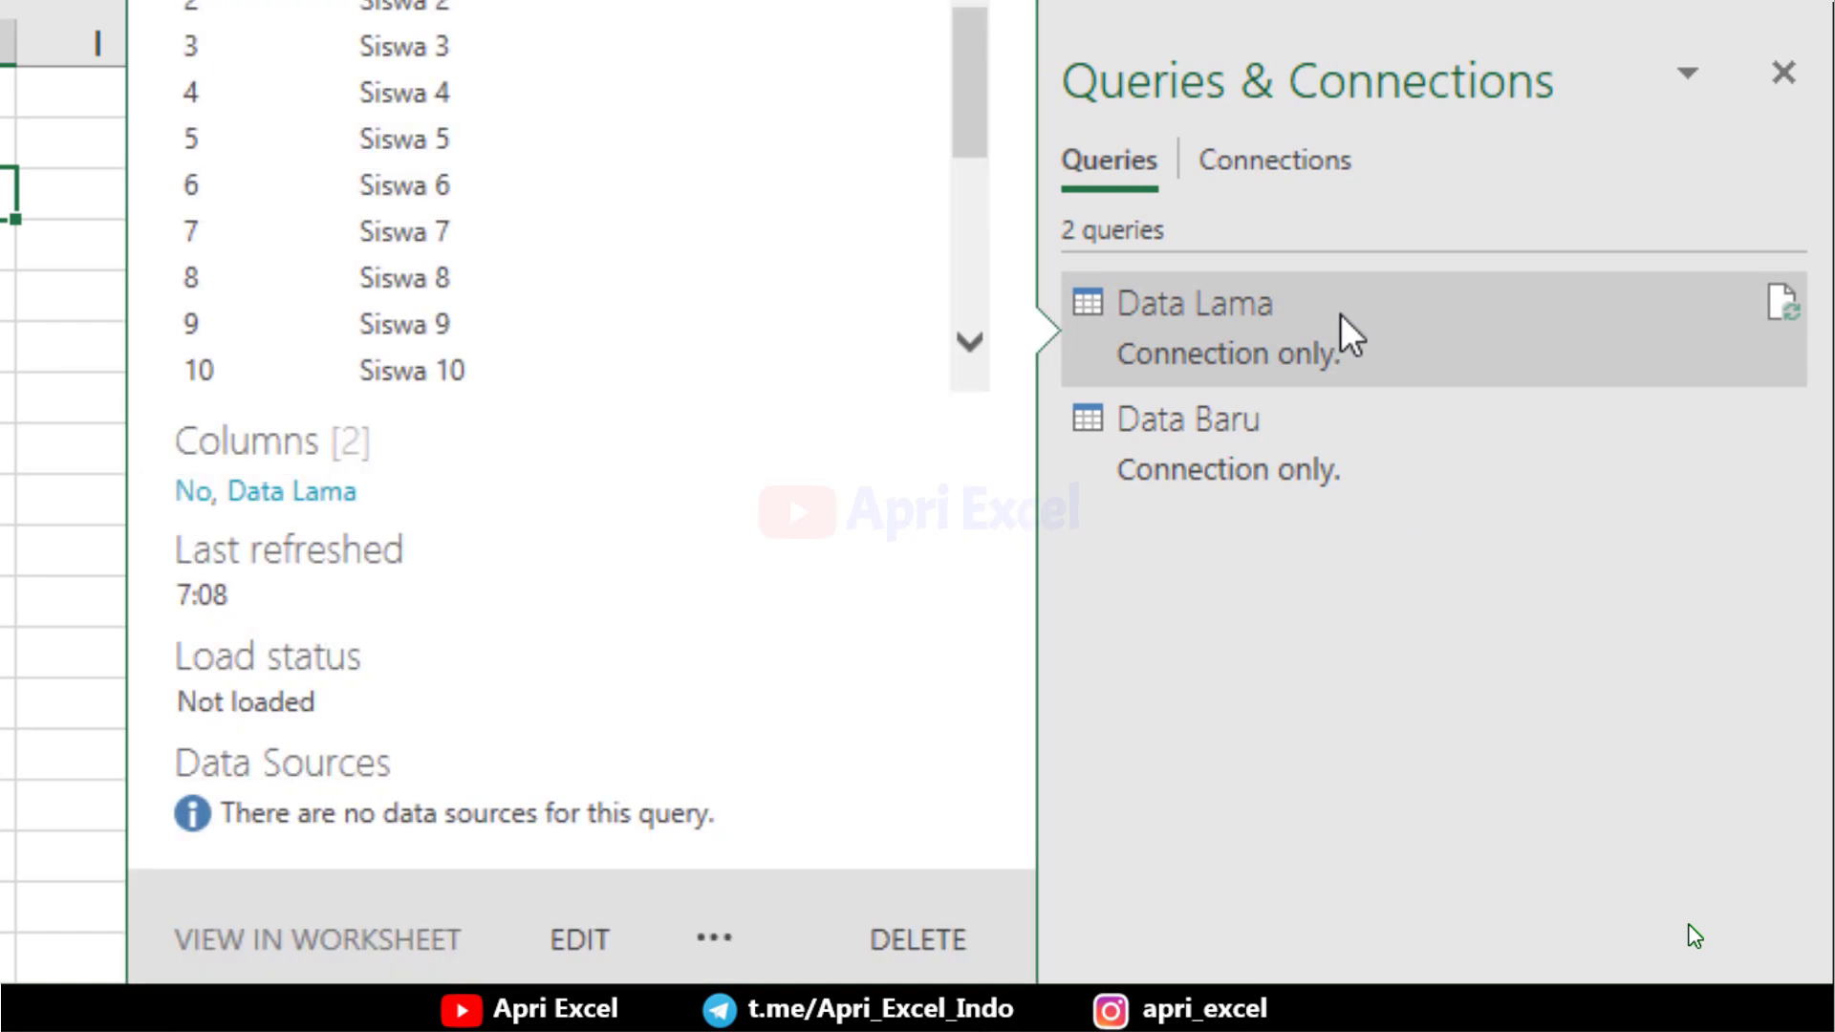
pyautogui.rightClick(1342, 317)
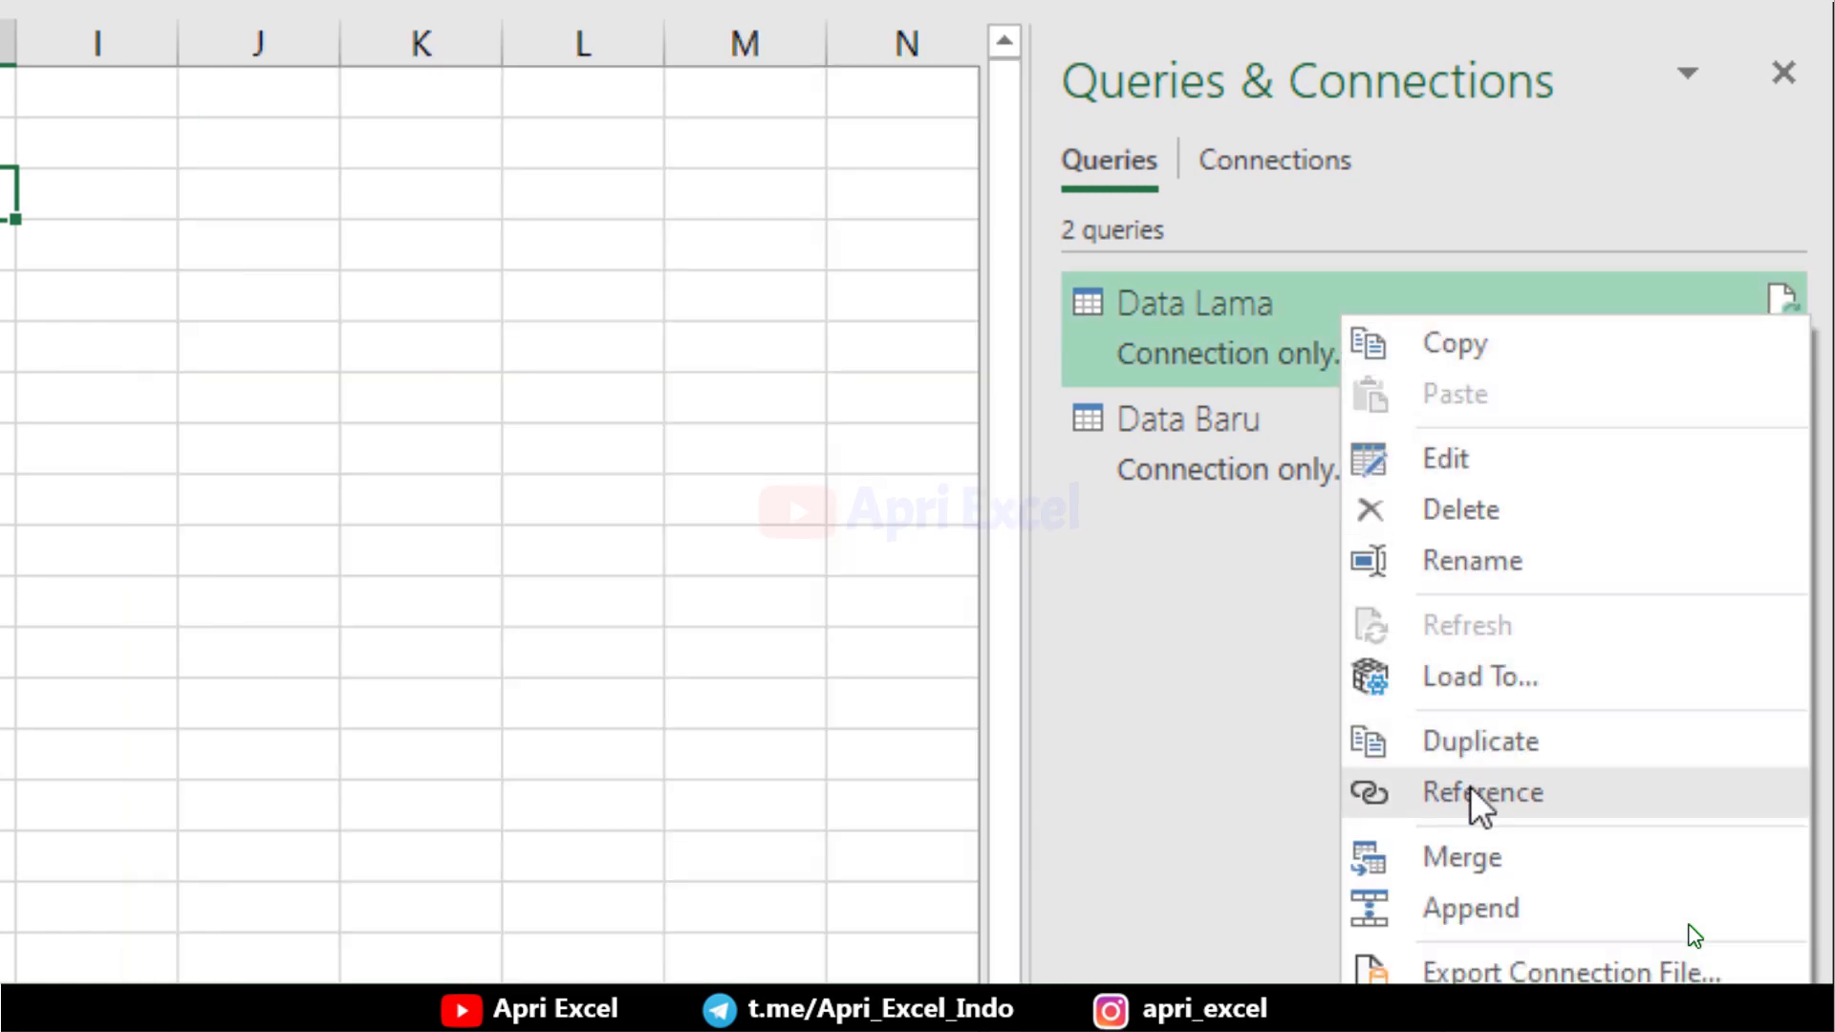
pyautogui.click(1462, 857)
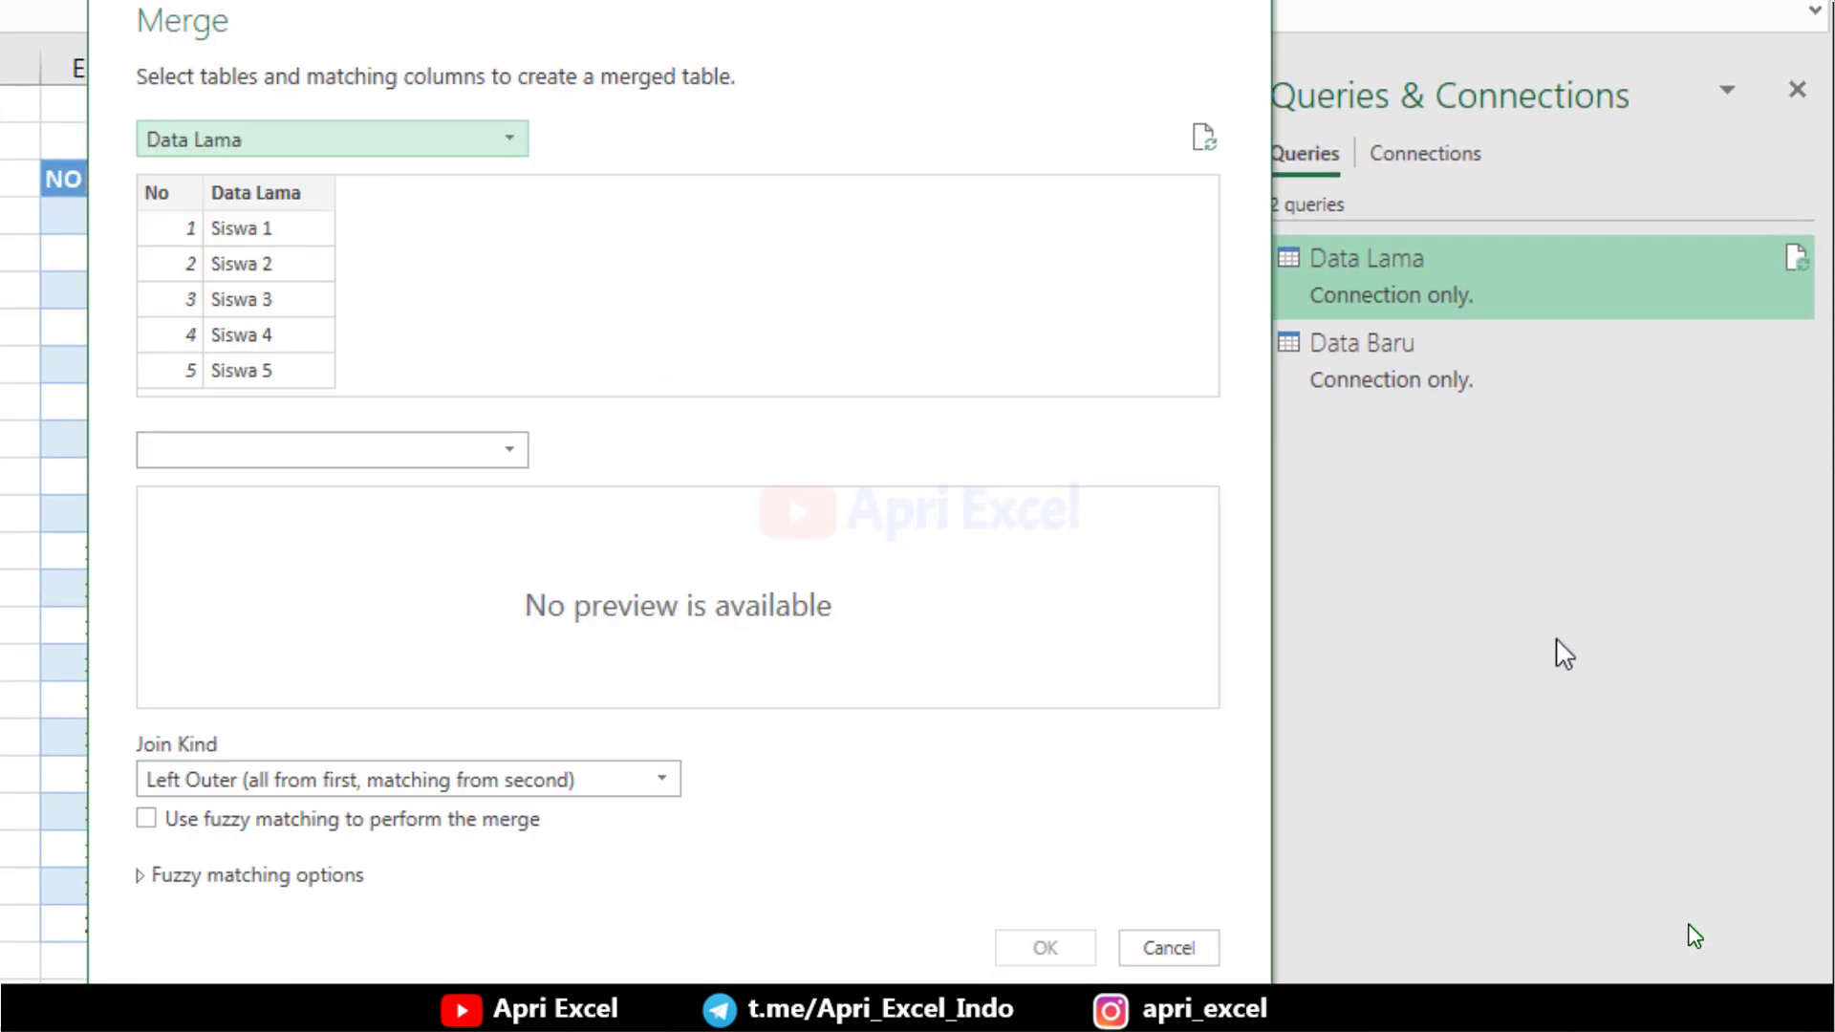
pyautogui.click(413, 453)
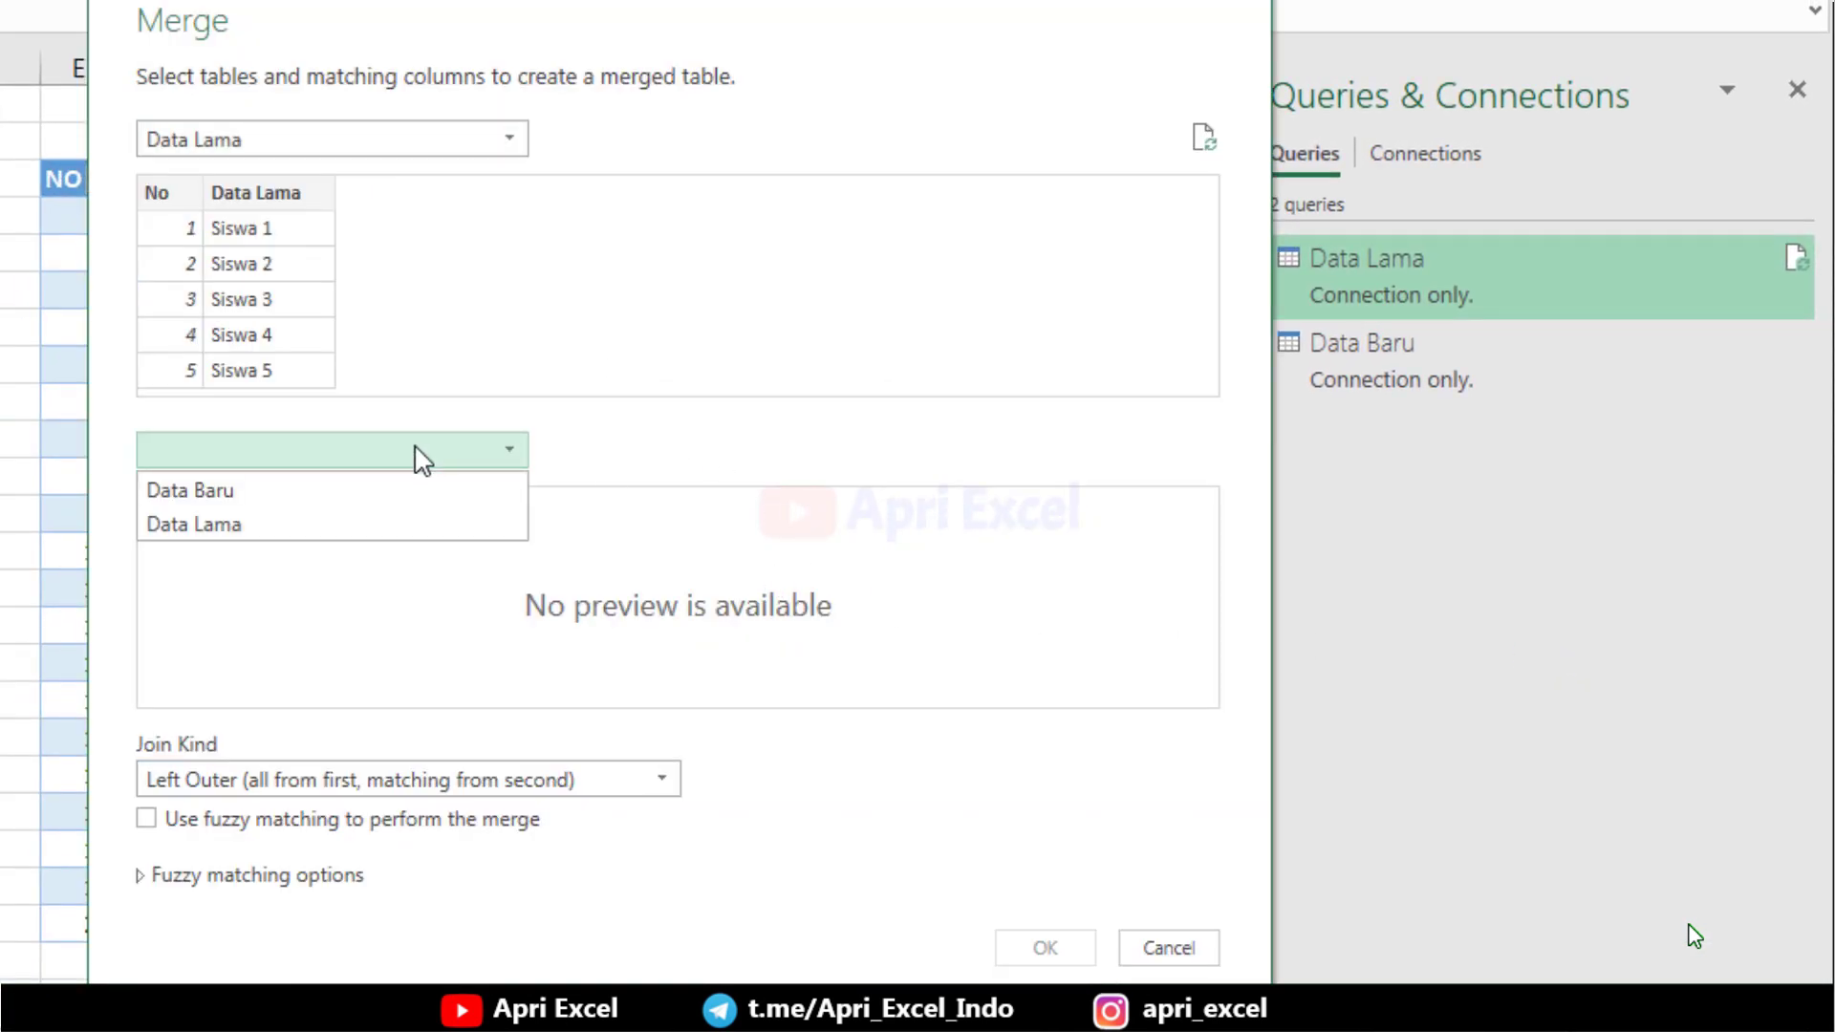
pyautogui.click(237, 497)
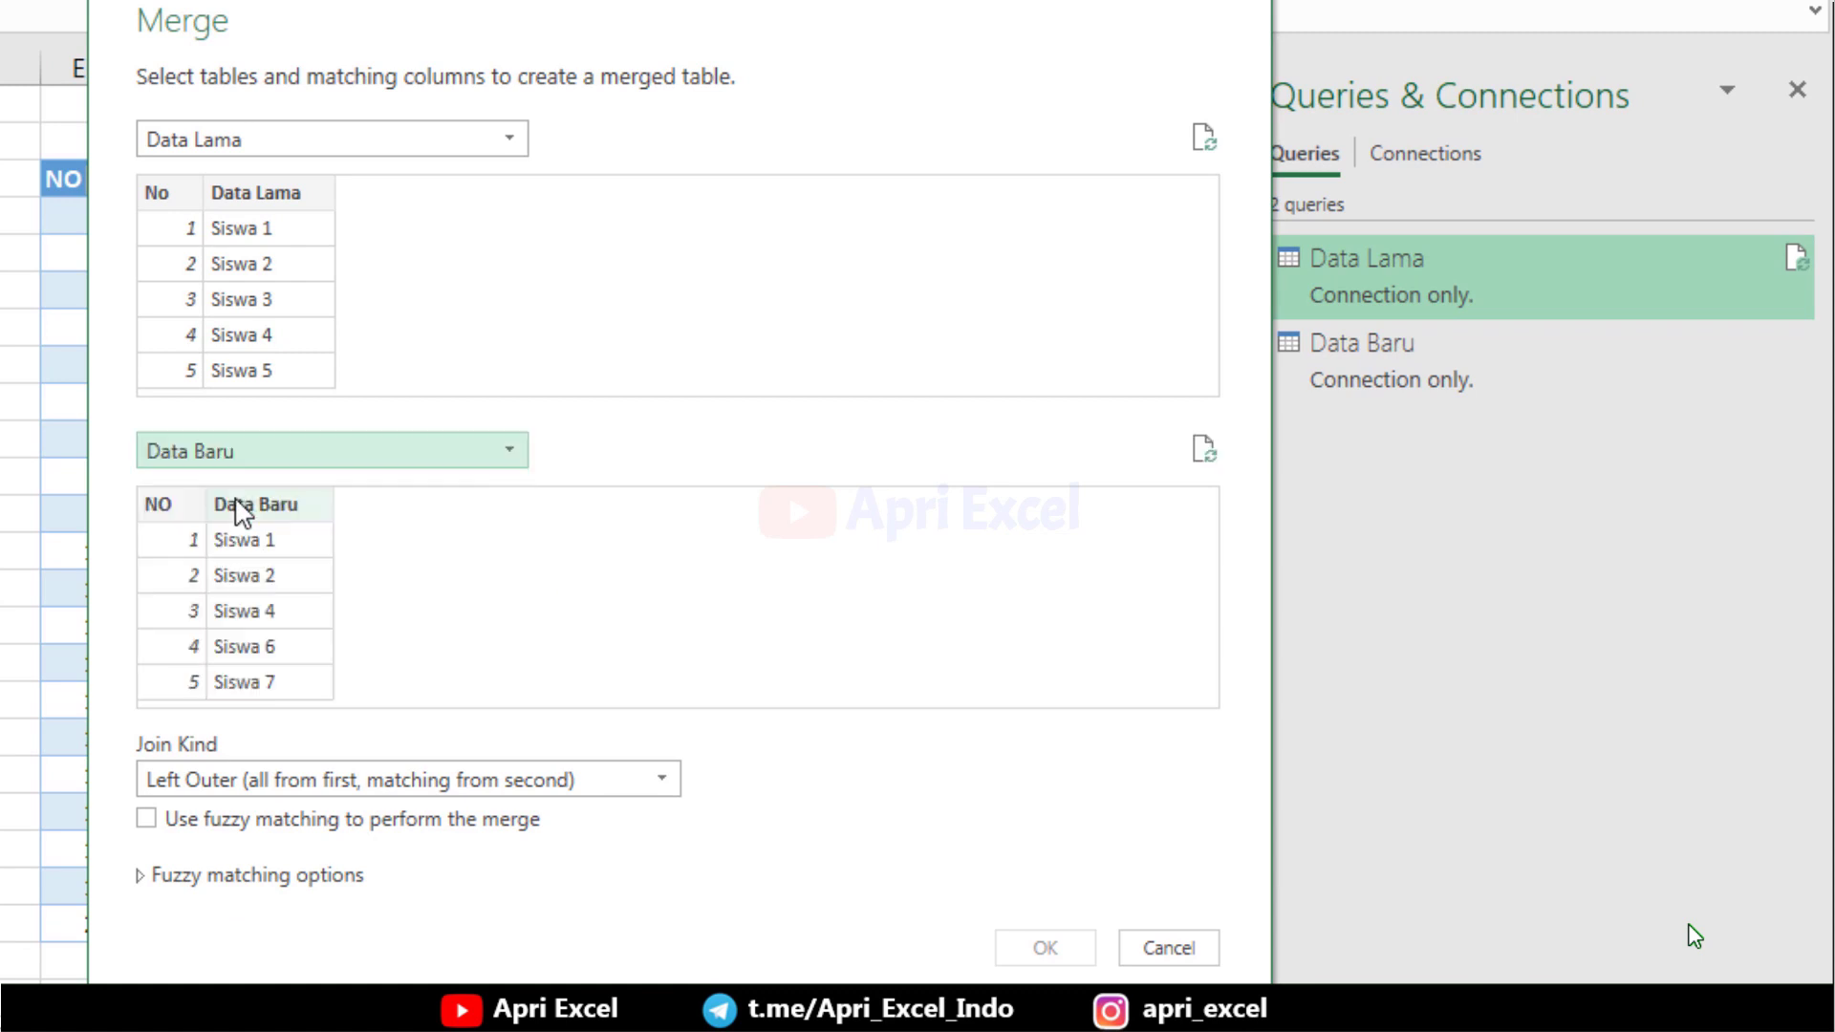
pyautogui.click(265, 196)
pyautogui.click(258, 507)
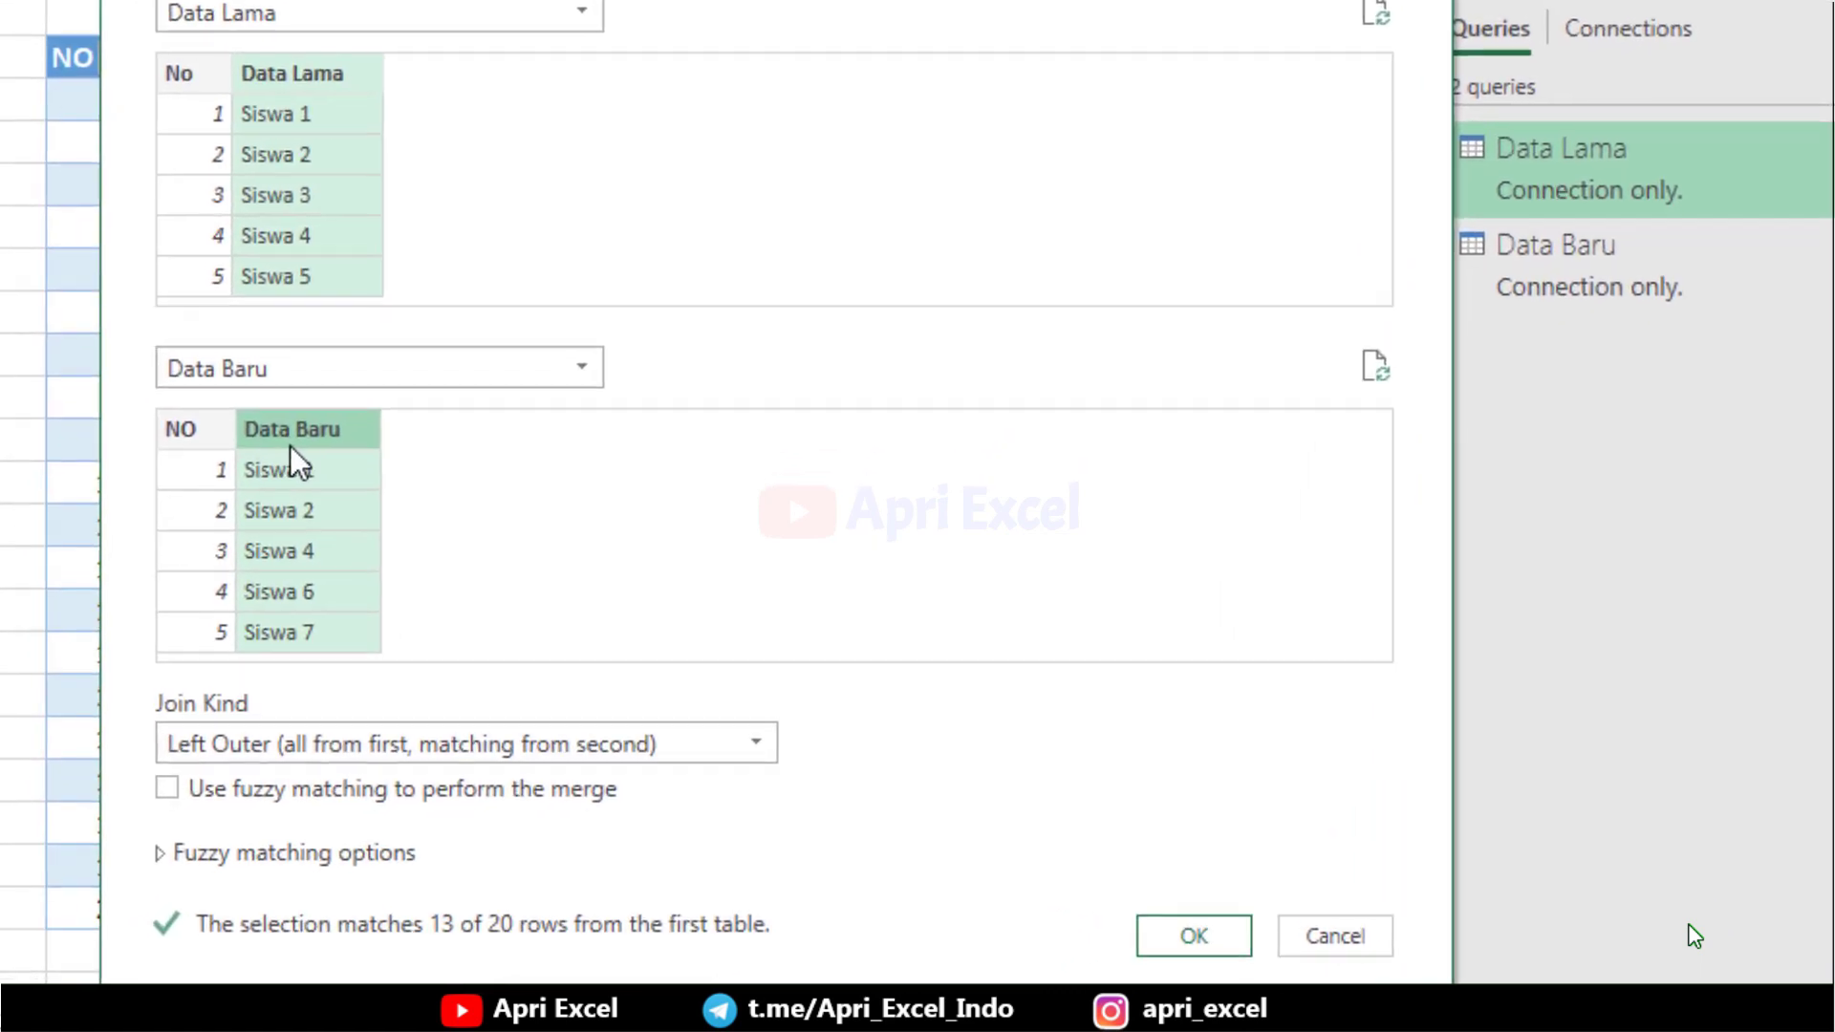
pyautogui.click(653, 745)
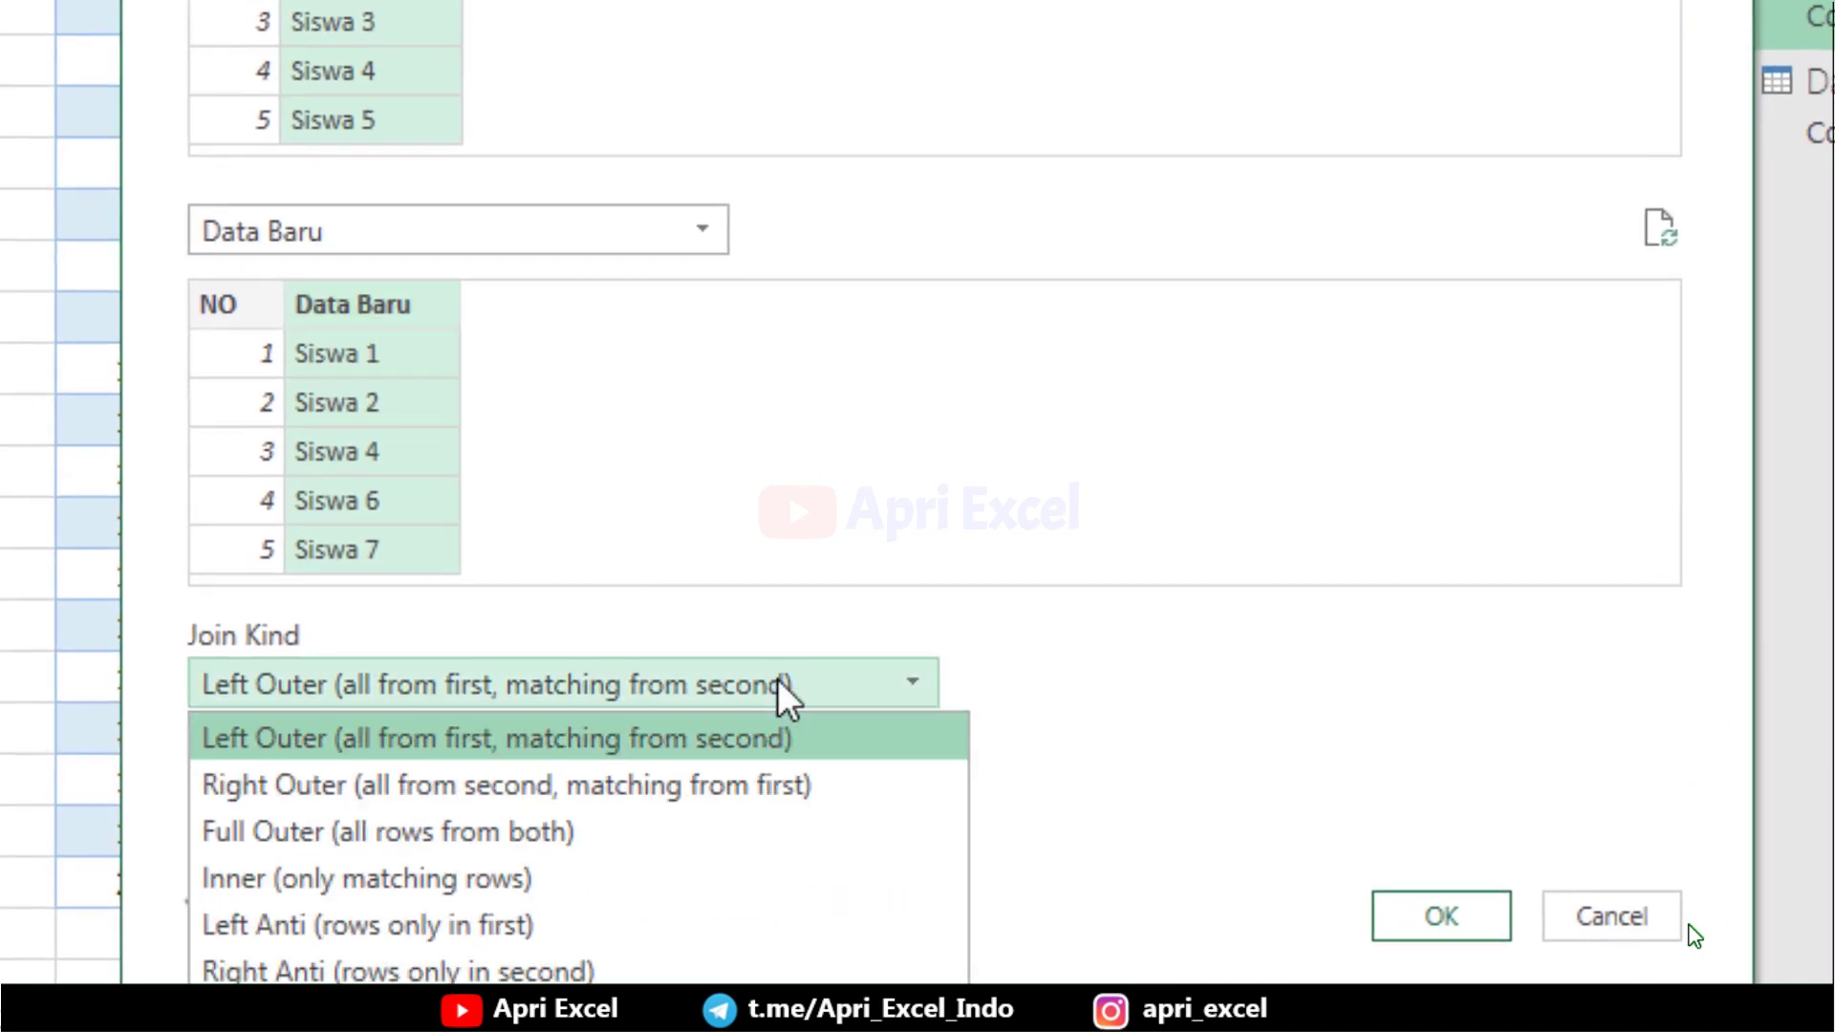
pyautogui.click(409, 889)
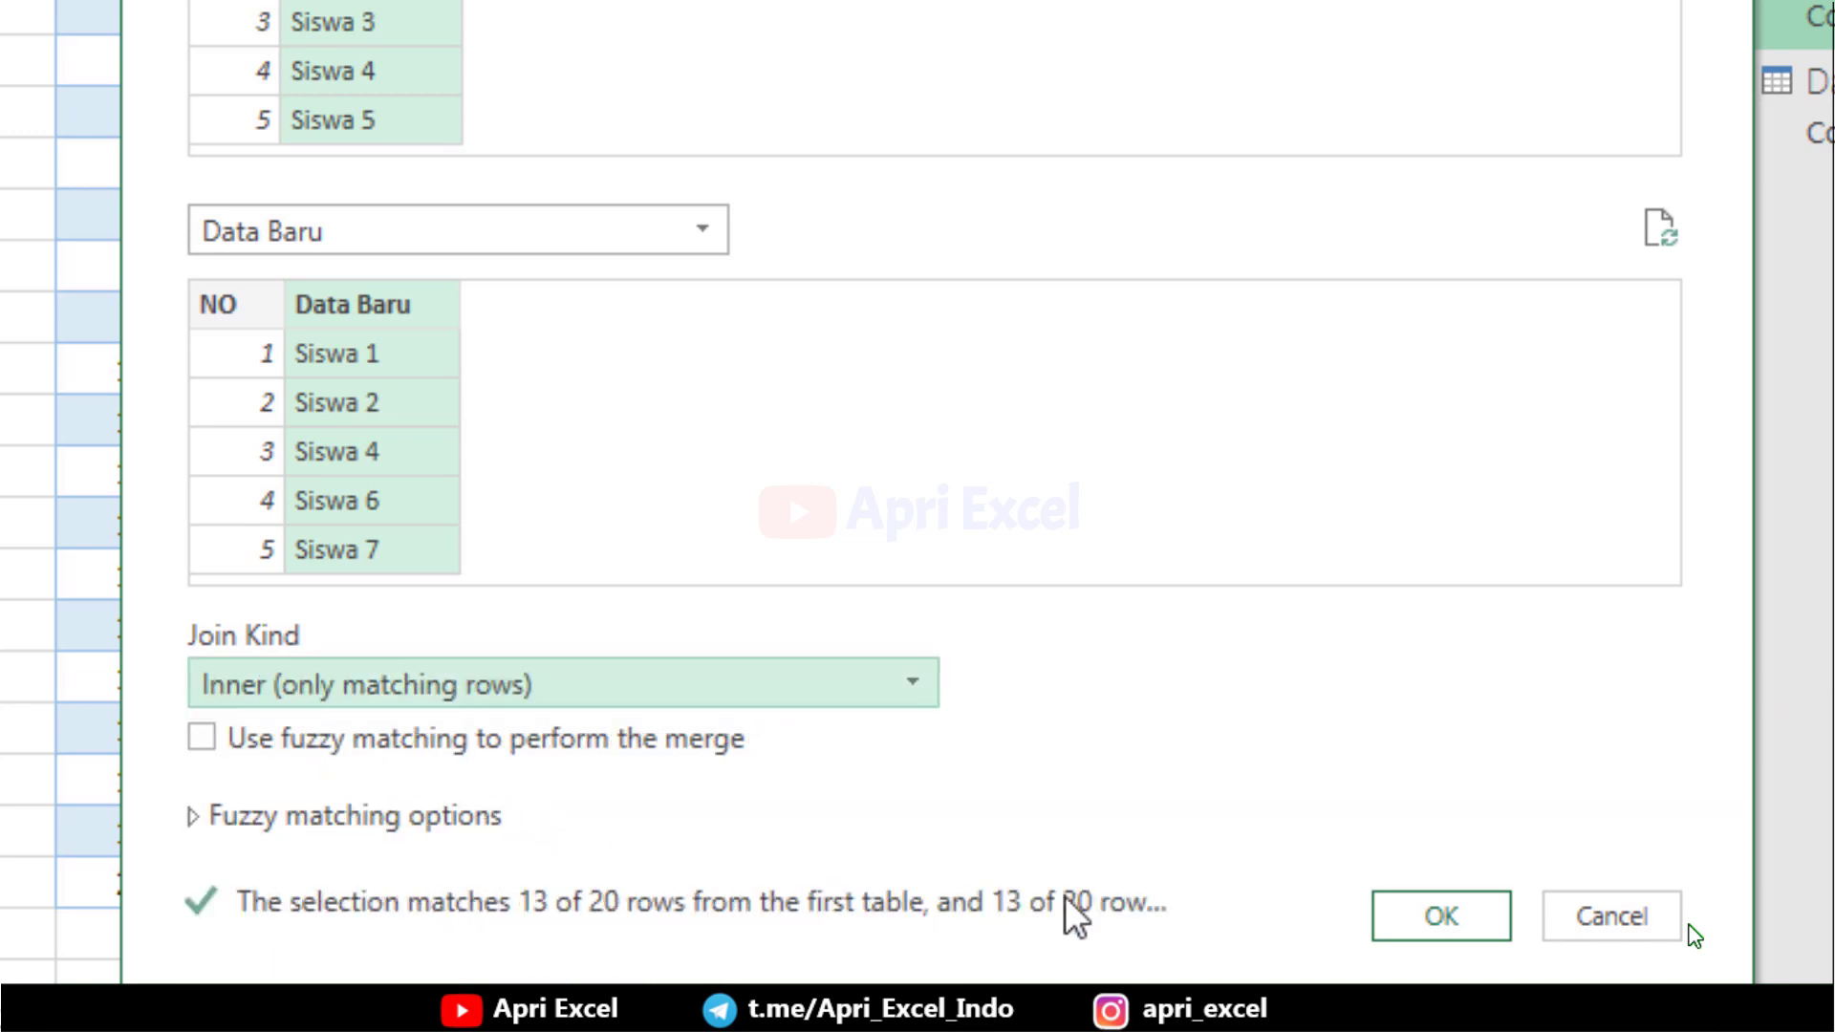
pyautogui.click(1446, 937)
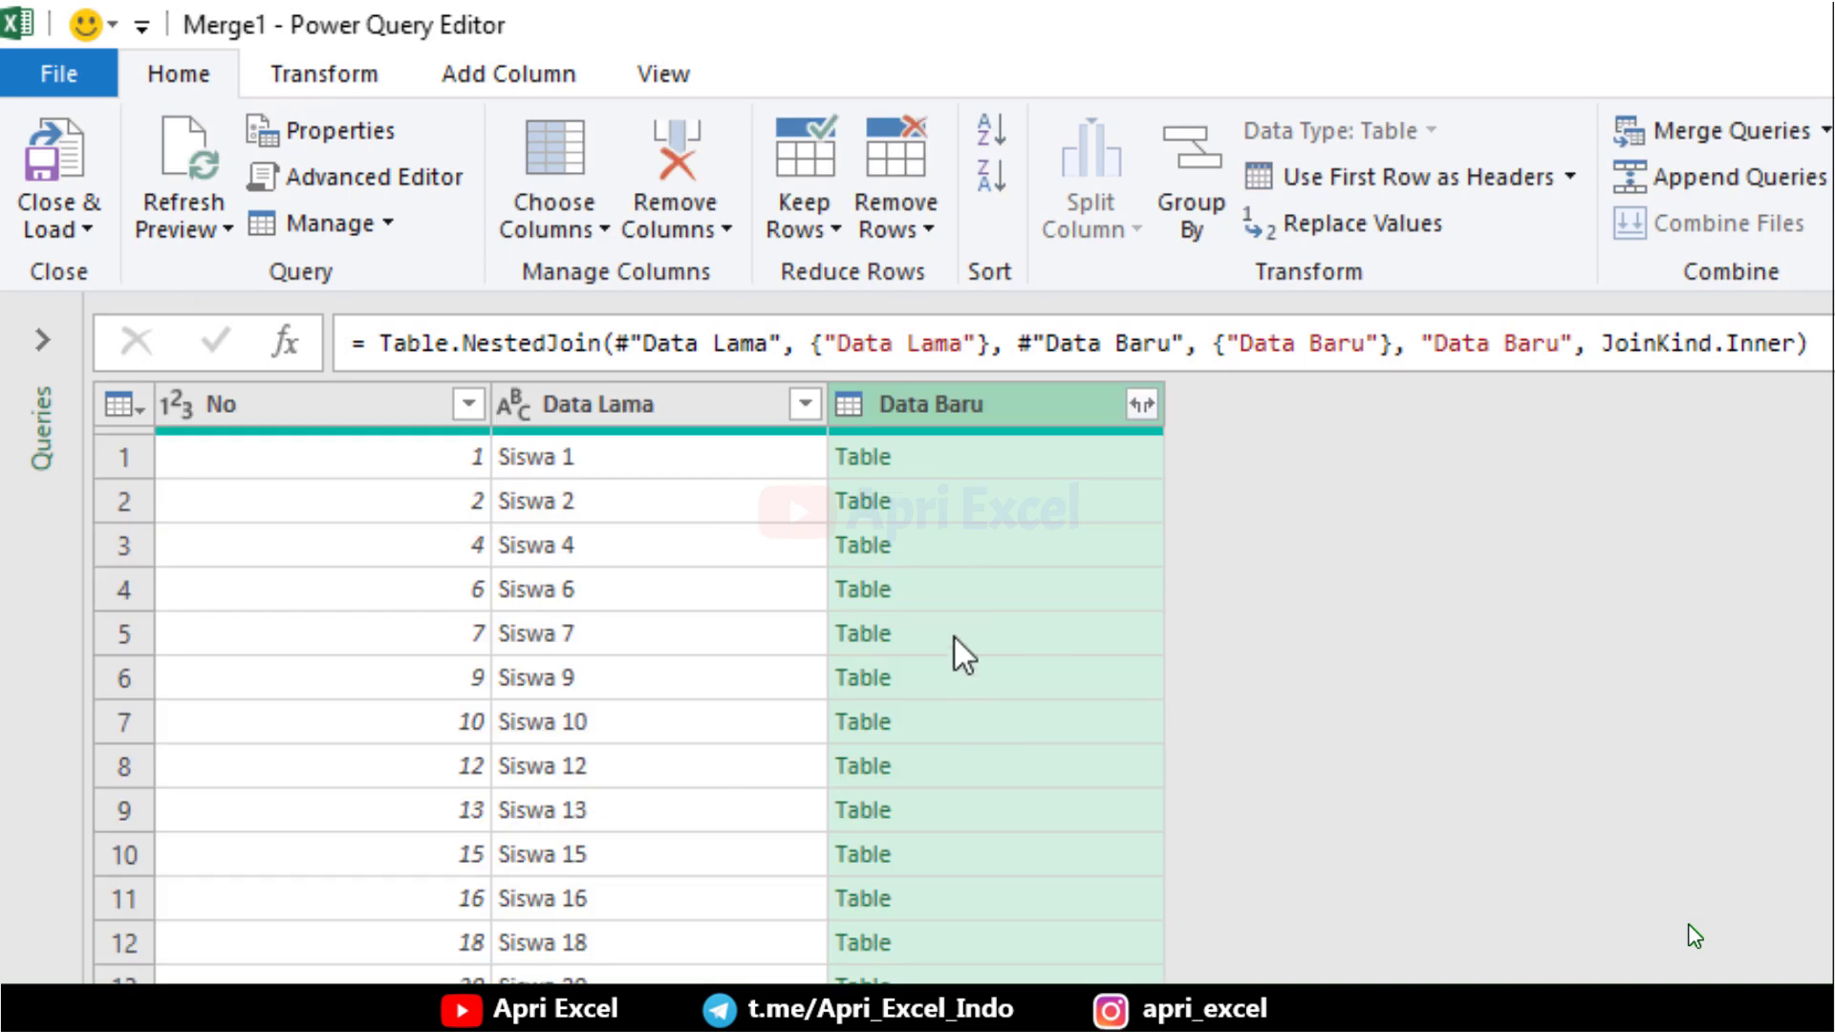
# Step: Expand all columns of the merged Data Baru table and rename the expanded columns as Data Baru and No Baru
pyautogui.click(1143, 406)
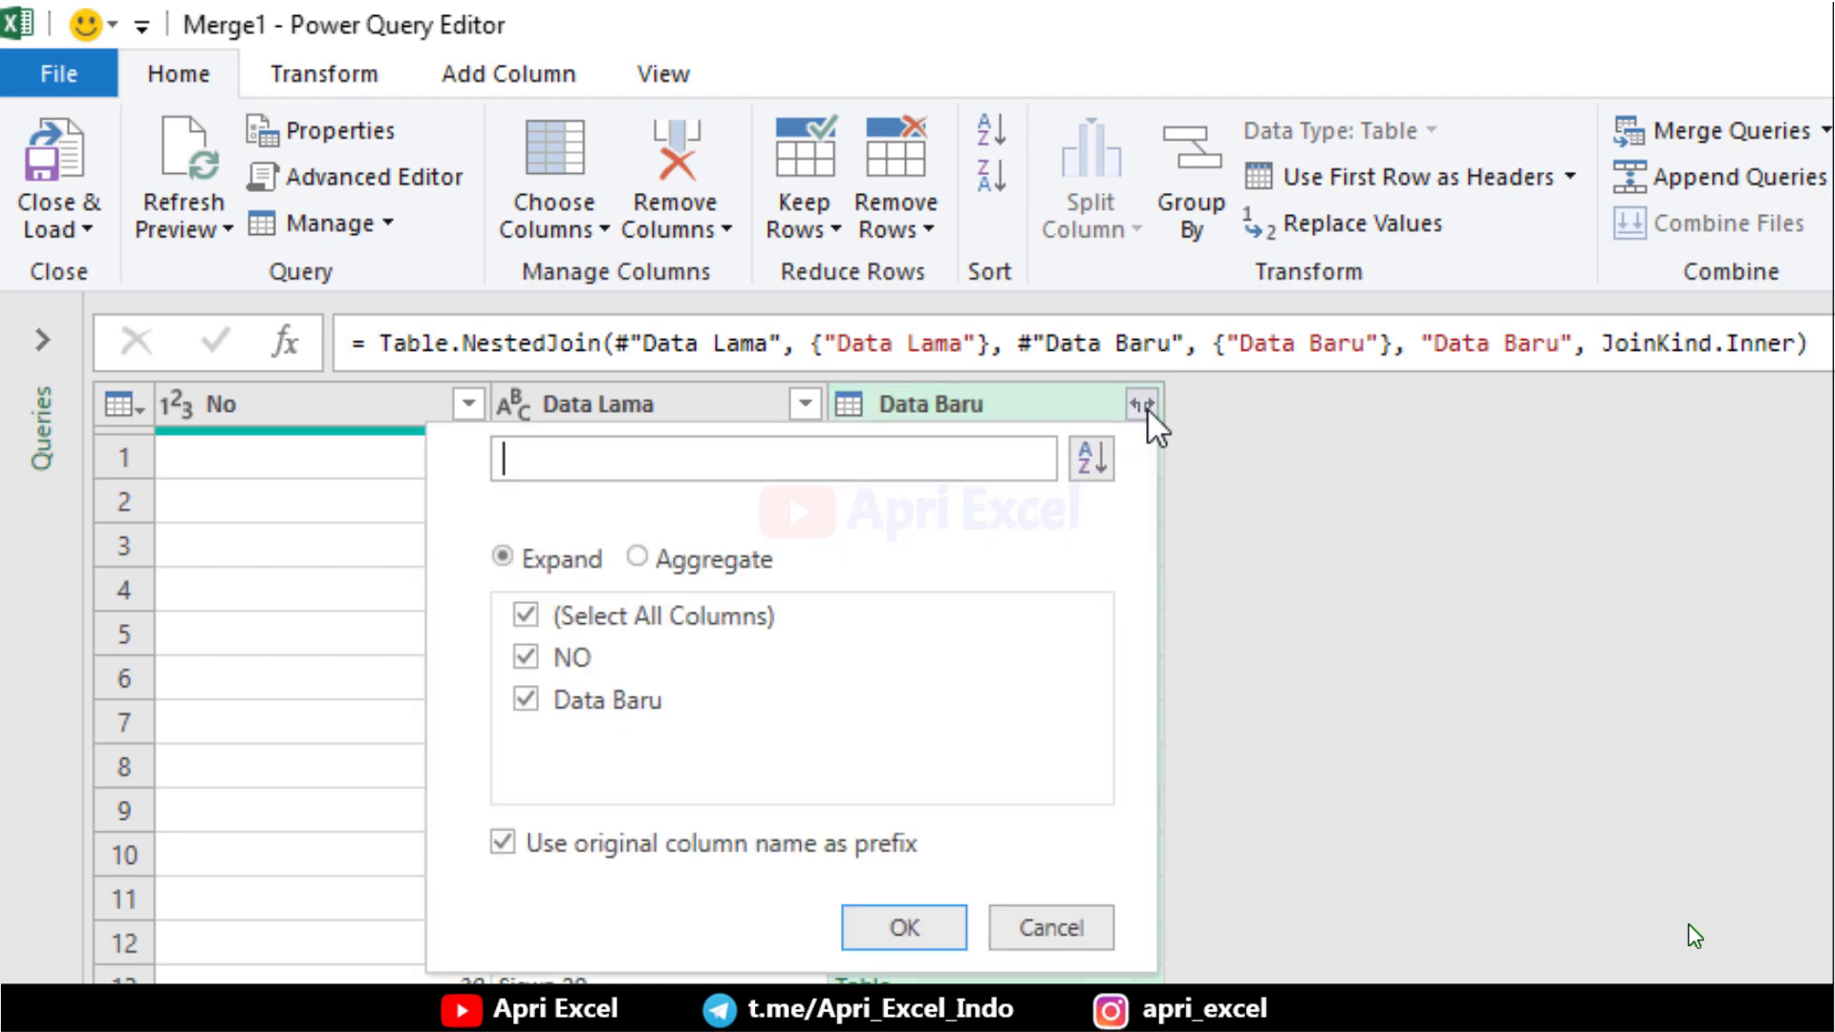
pyautogui.click(904, 928)
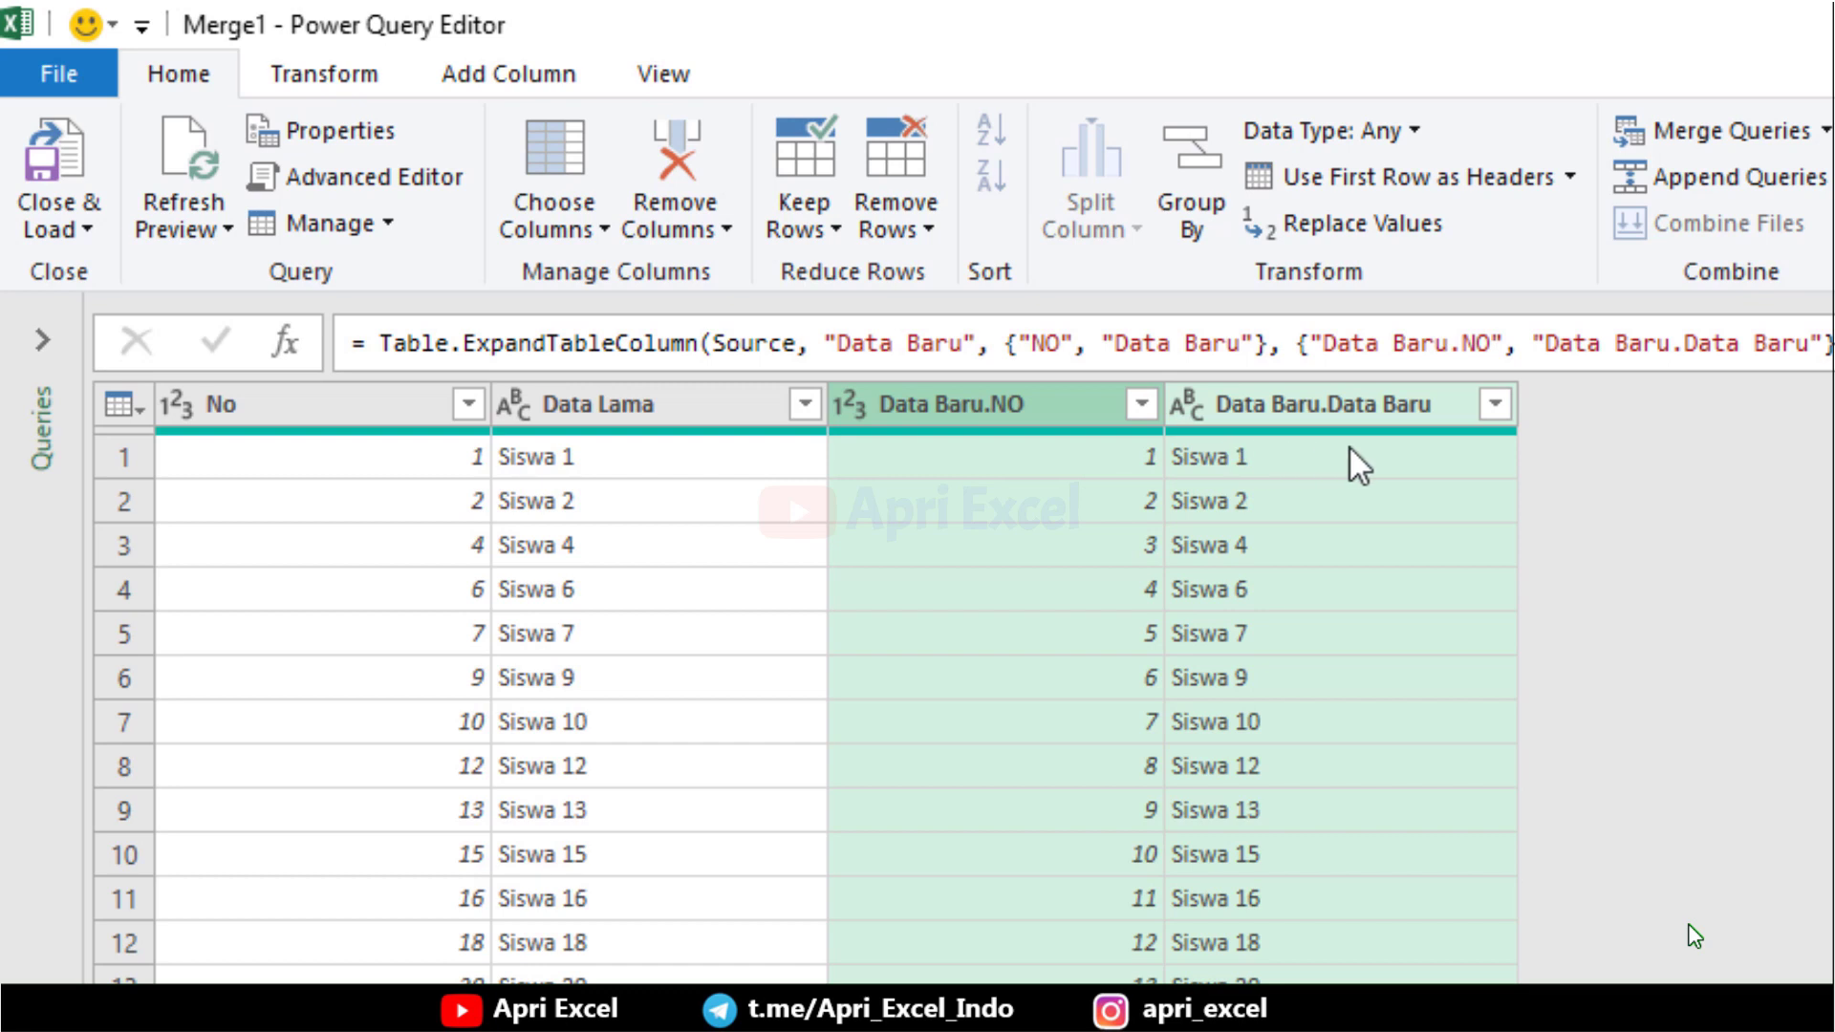
pyautogui.doubleClick(1350, 413)
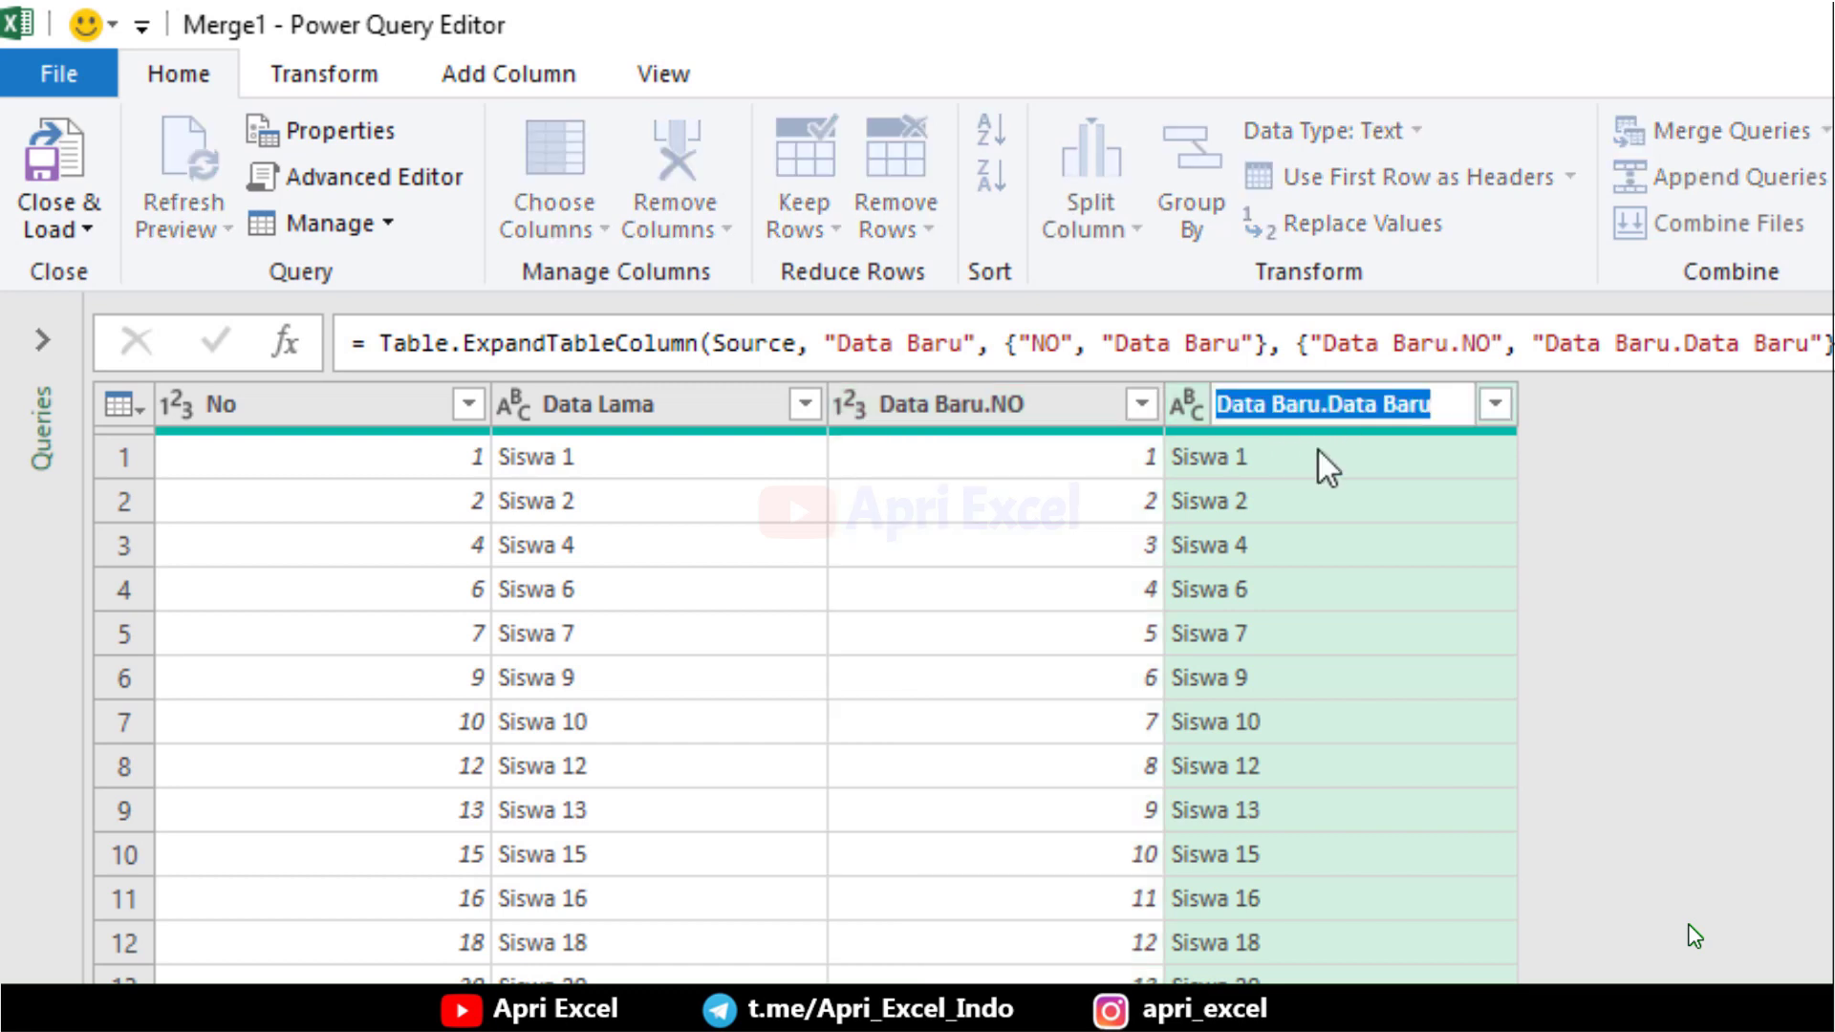
pyautogui.write('Data Baru')
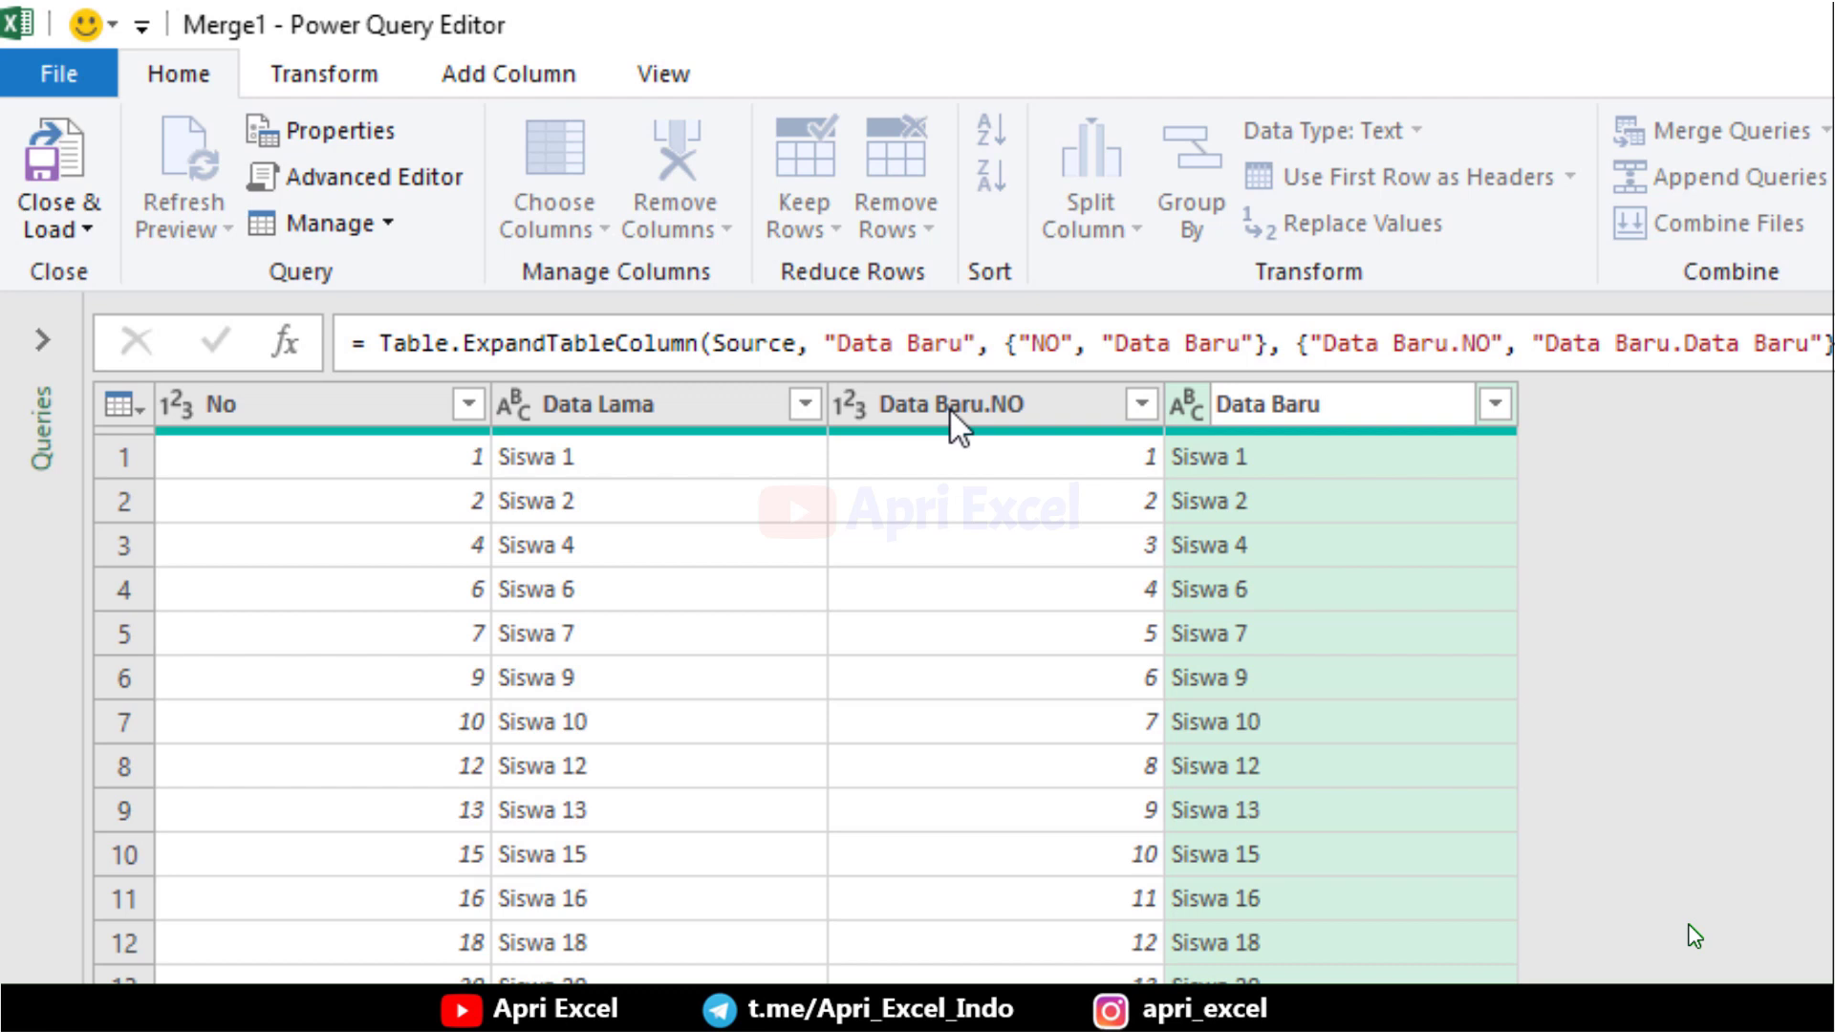
pyautogui.press('Return')
pyautogui.doubleClick(949, 407)
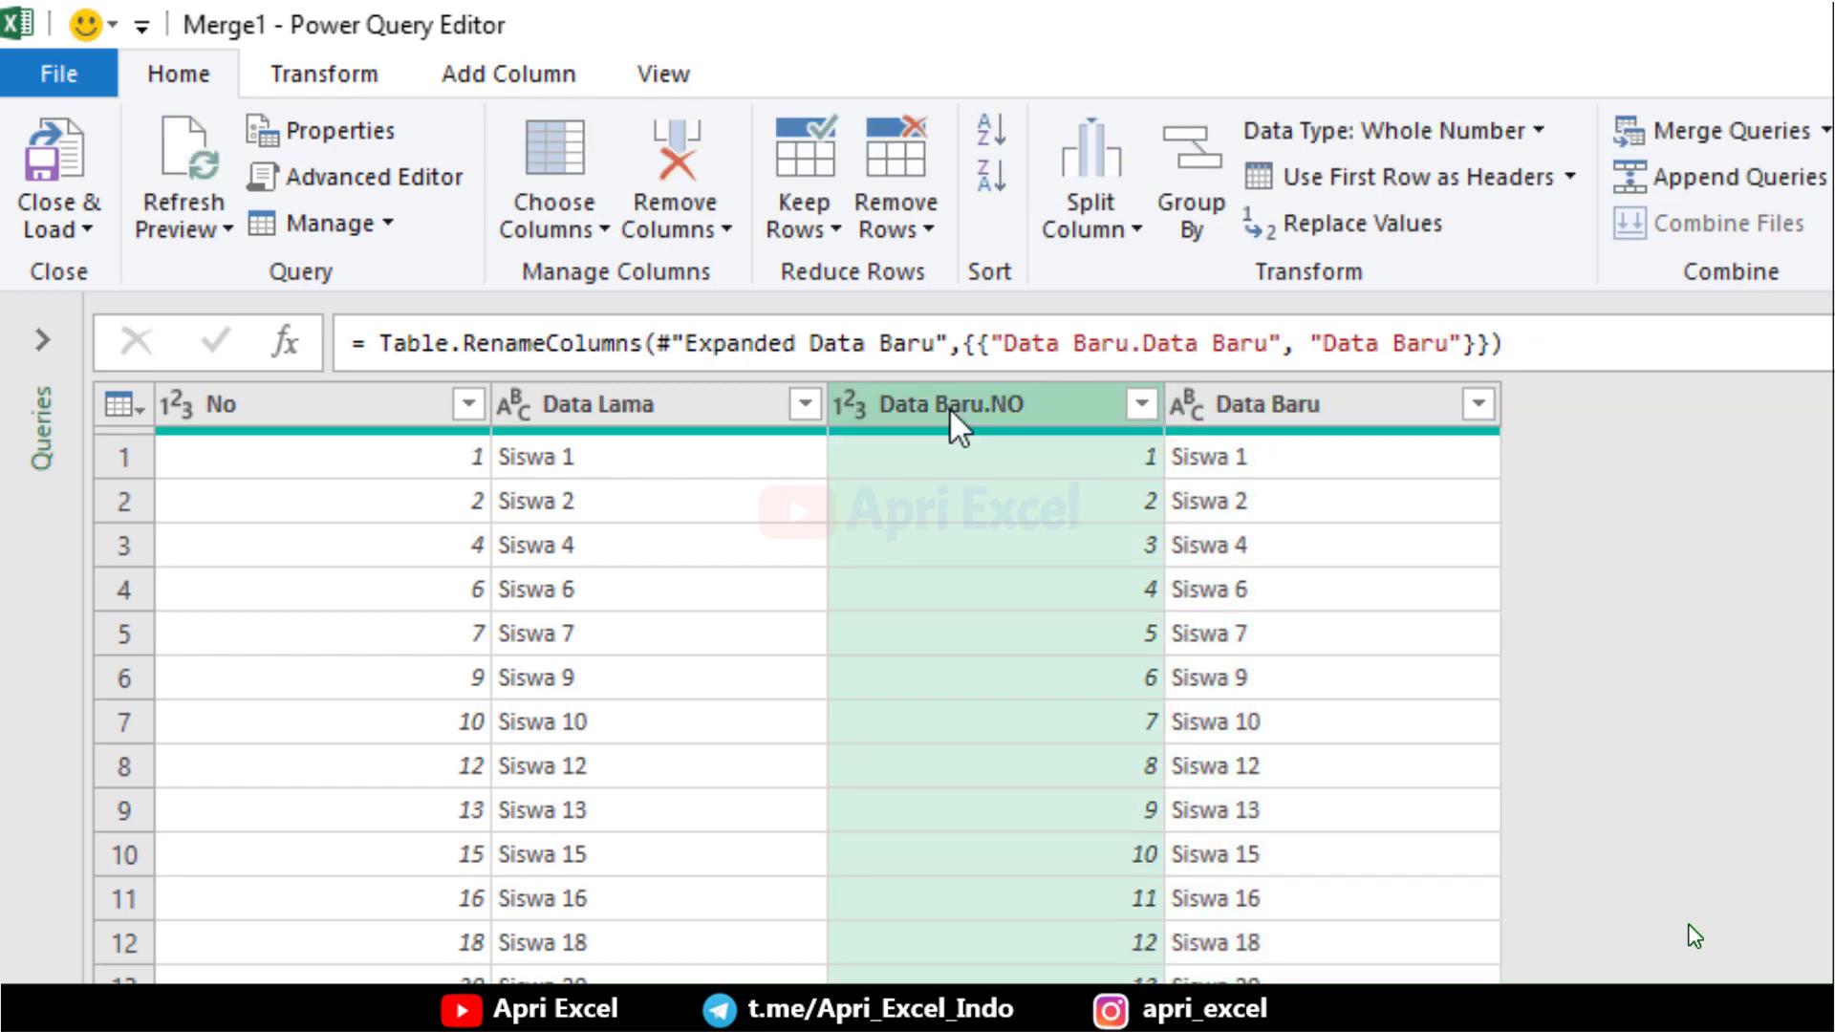
pyautogui.write('No Baru')
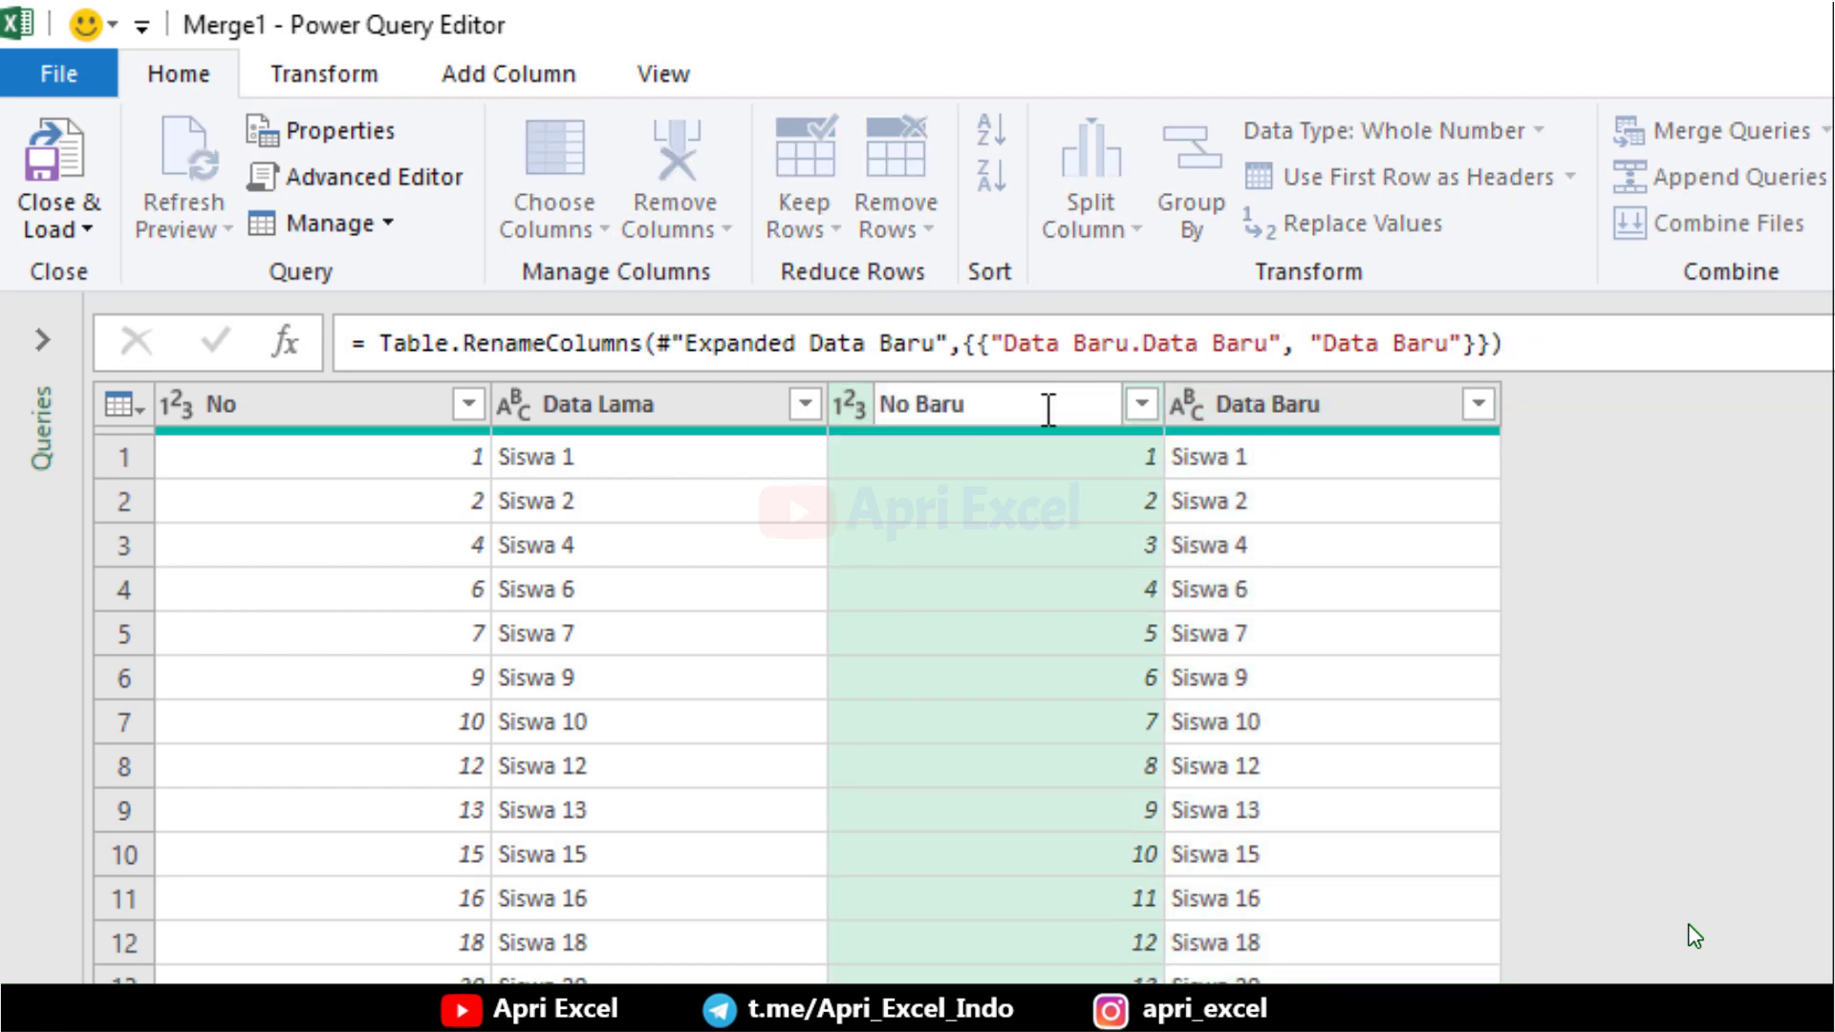
pyautogui.press('Return')
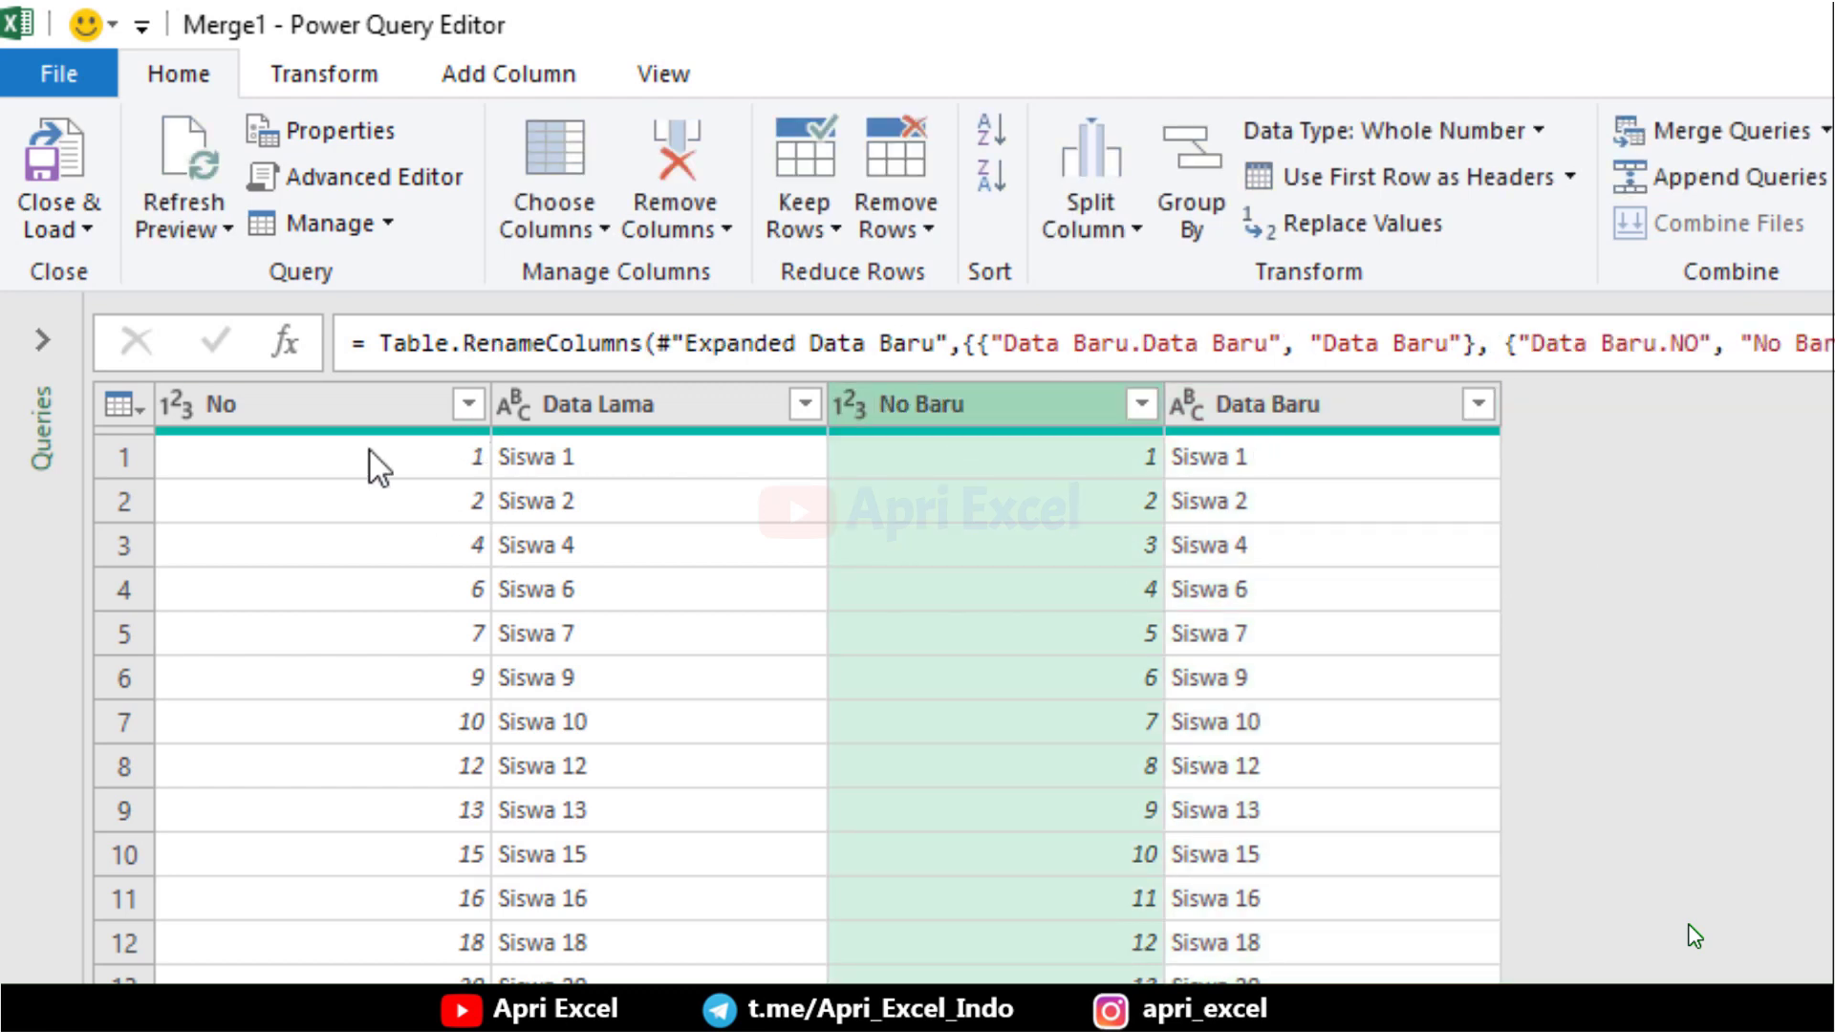
# Step: Close the query editor and load the merged query as a table in the existing worksheet at cell H3
pyautogui.click(90, 232)
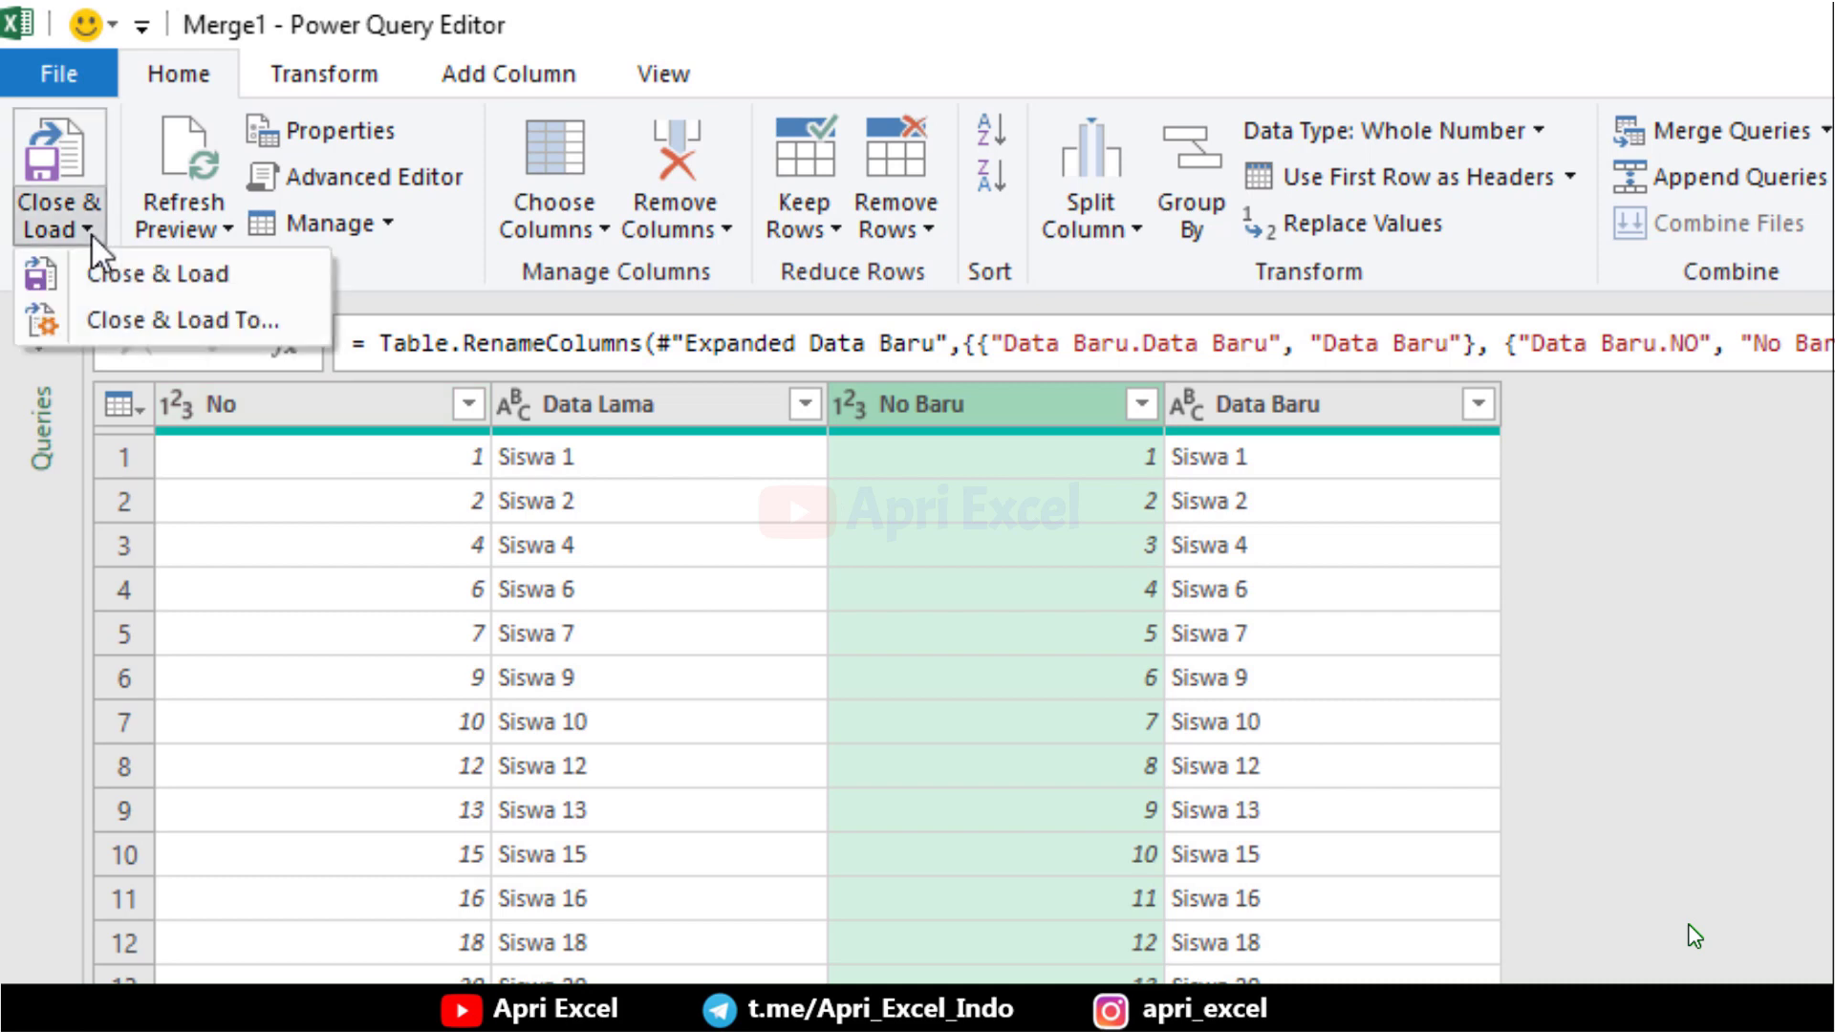
pyautogui.click(128, 319)
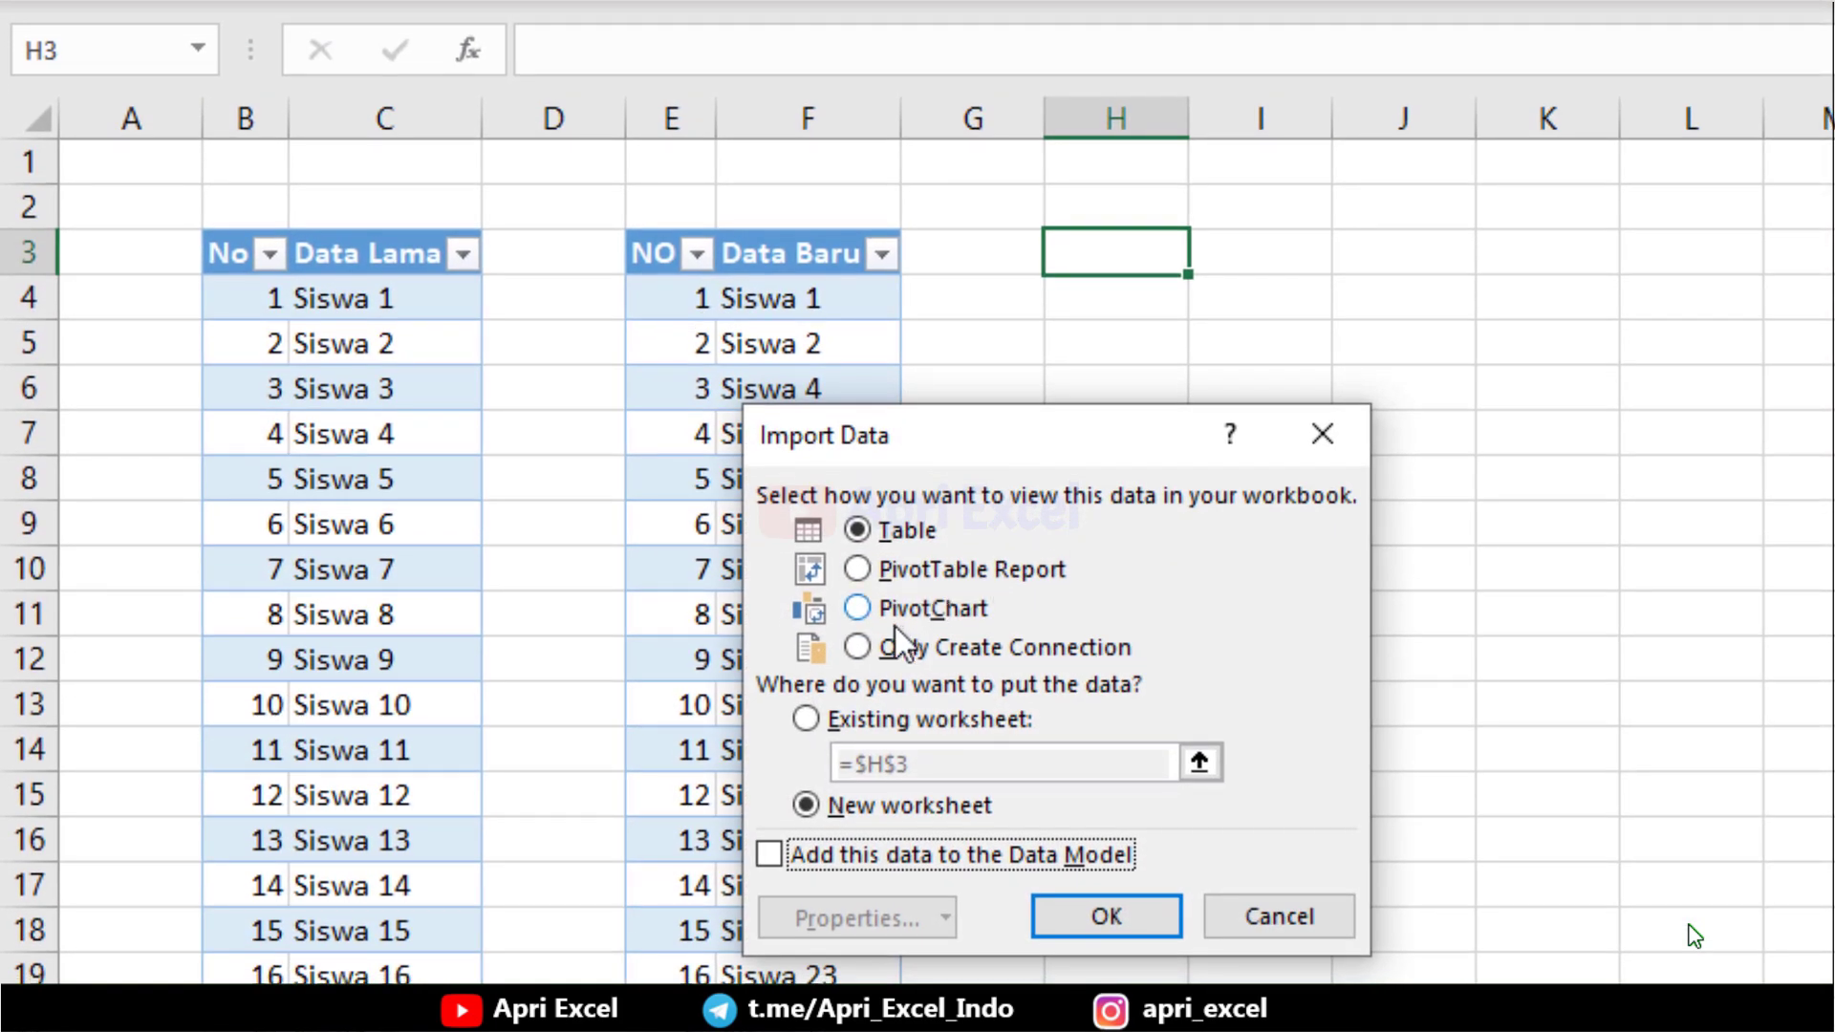
pyautogui.click(883, 726)
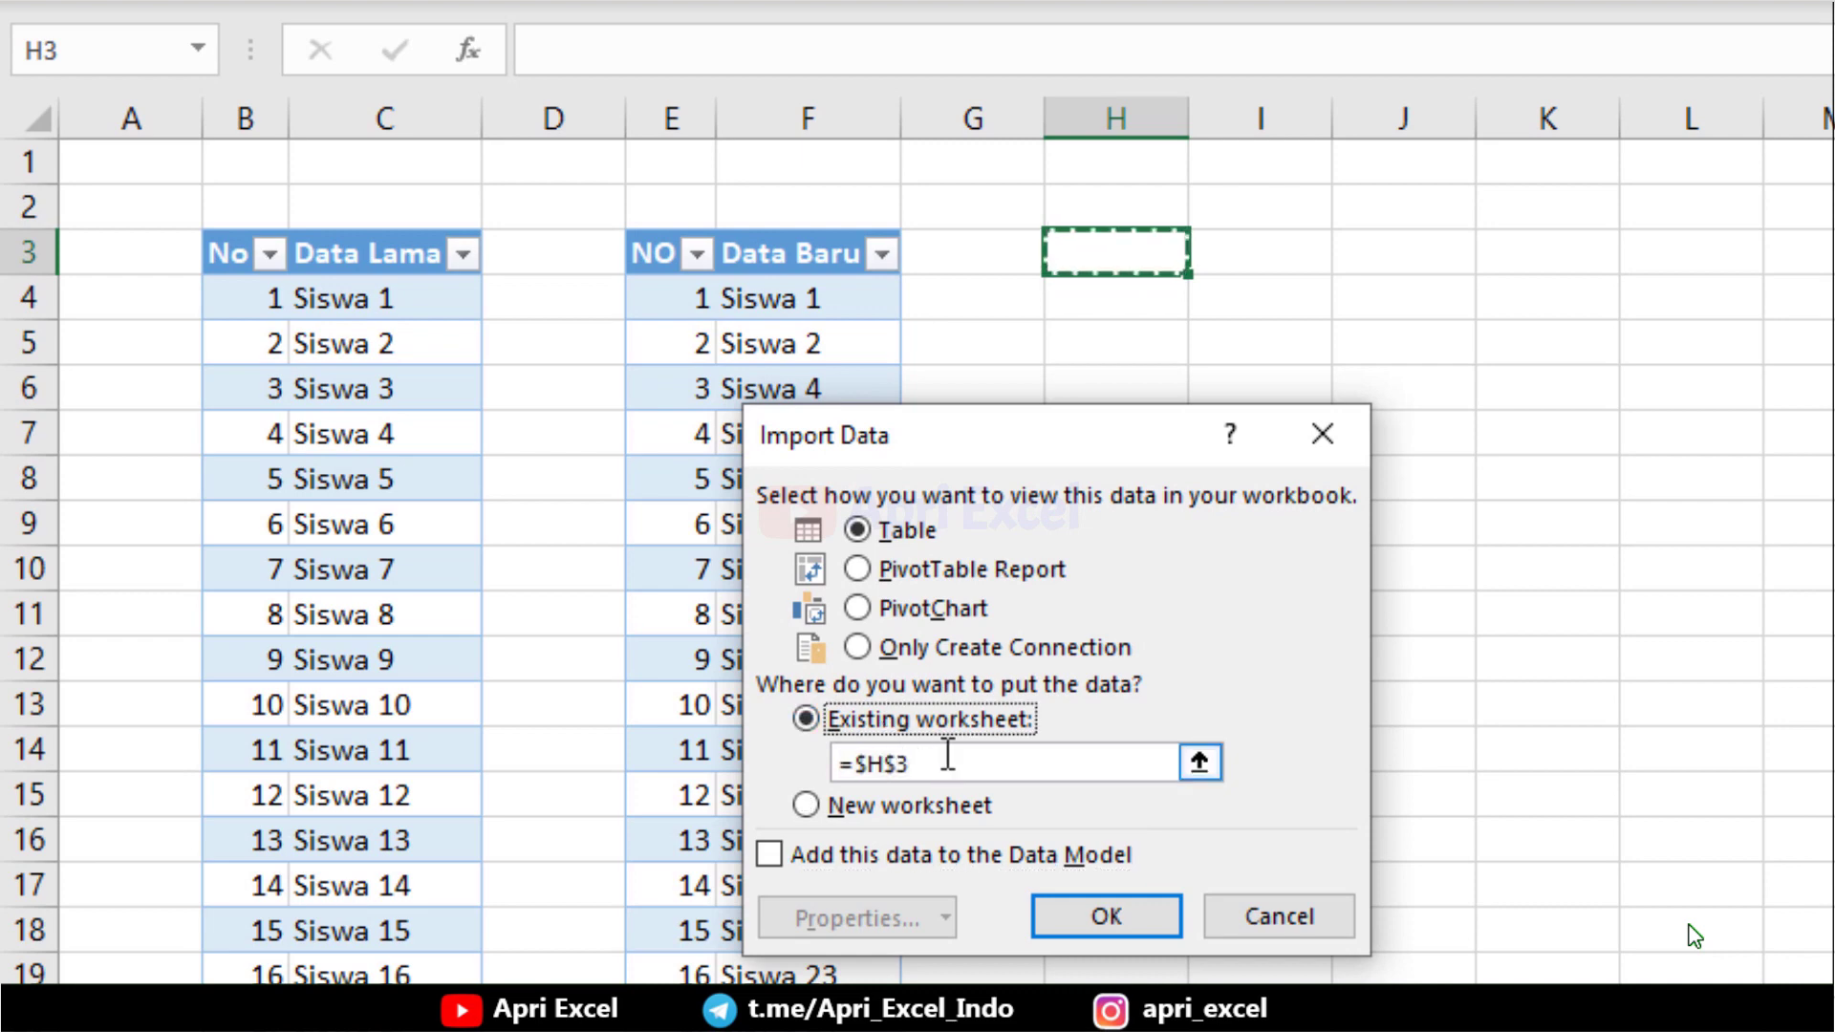
pyautogui.moveTo(954, 768); pyautogui.dragTo(810, 774)
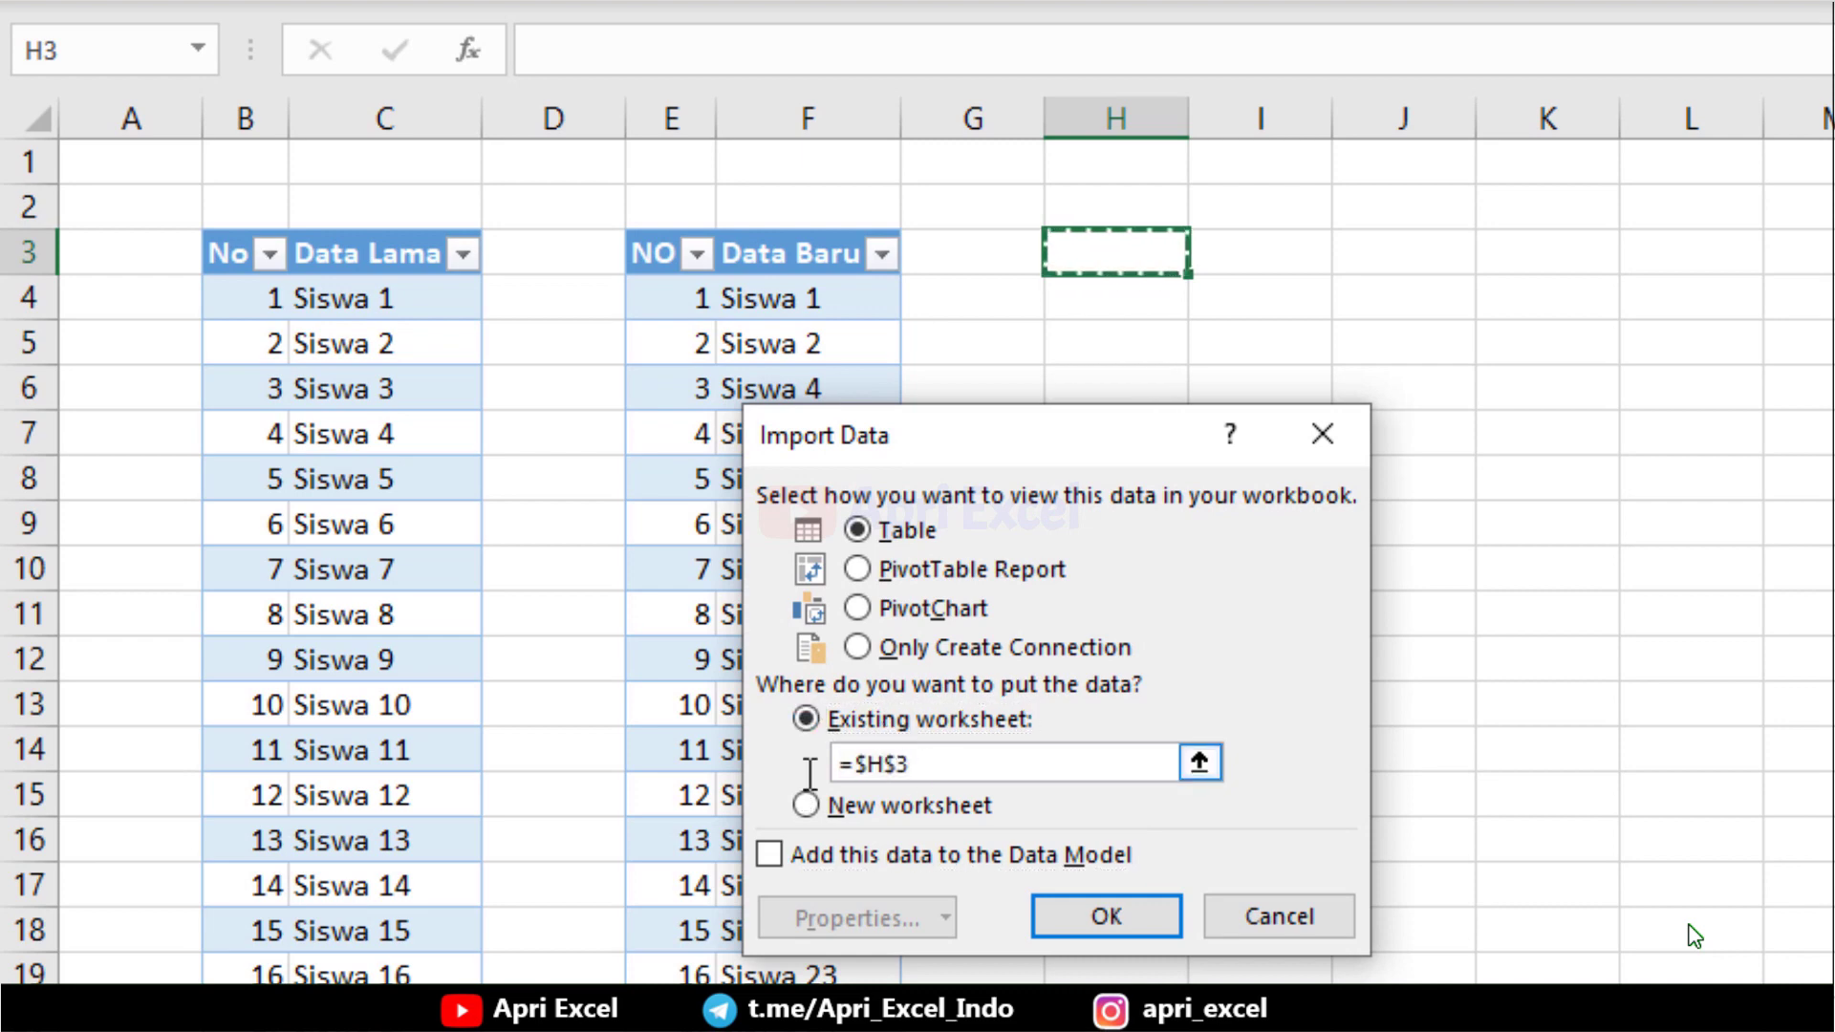
pyautogui.click(1096, 263)
pyautogui.click(1092, 908)
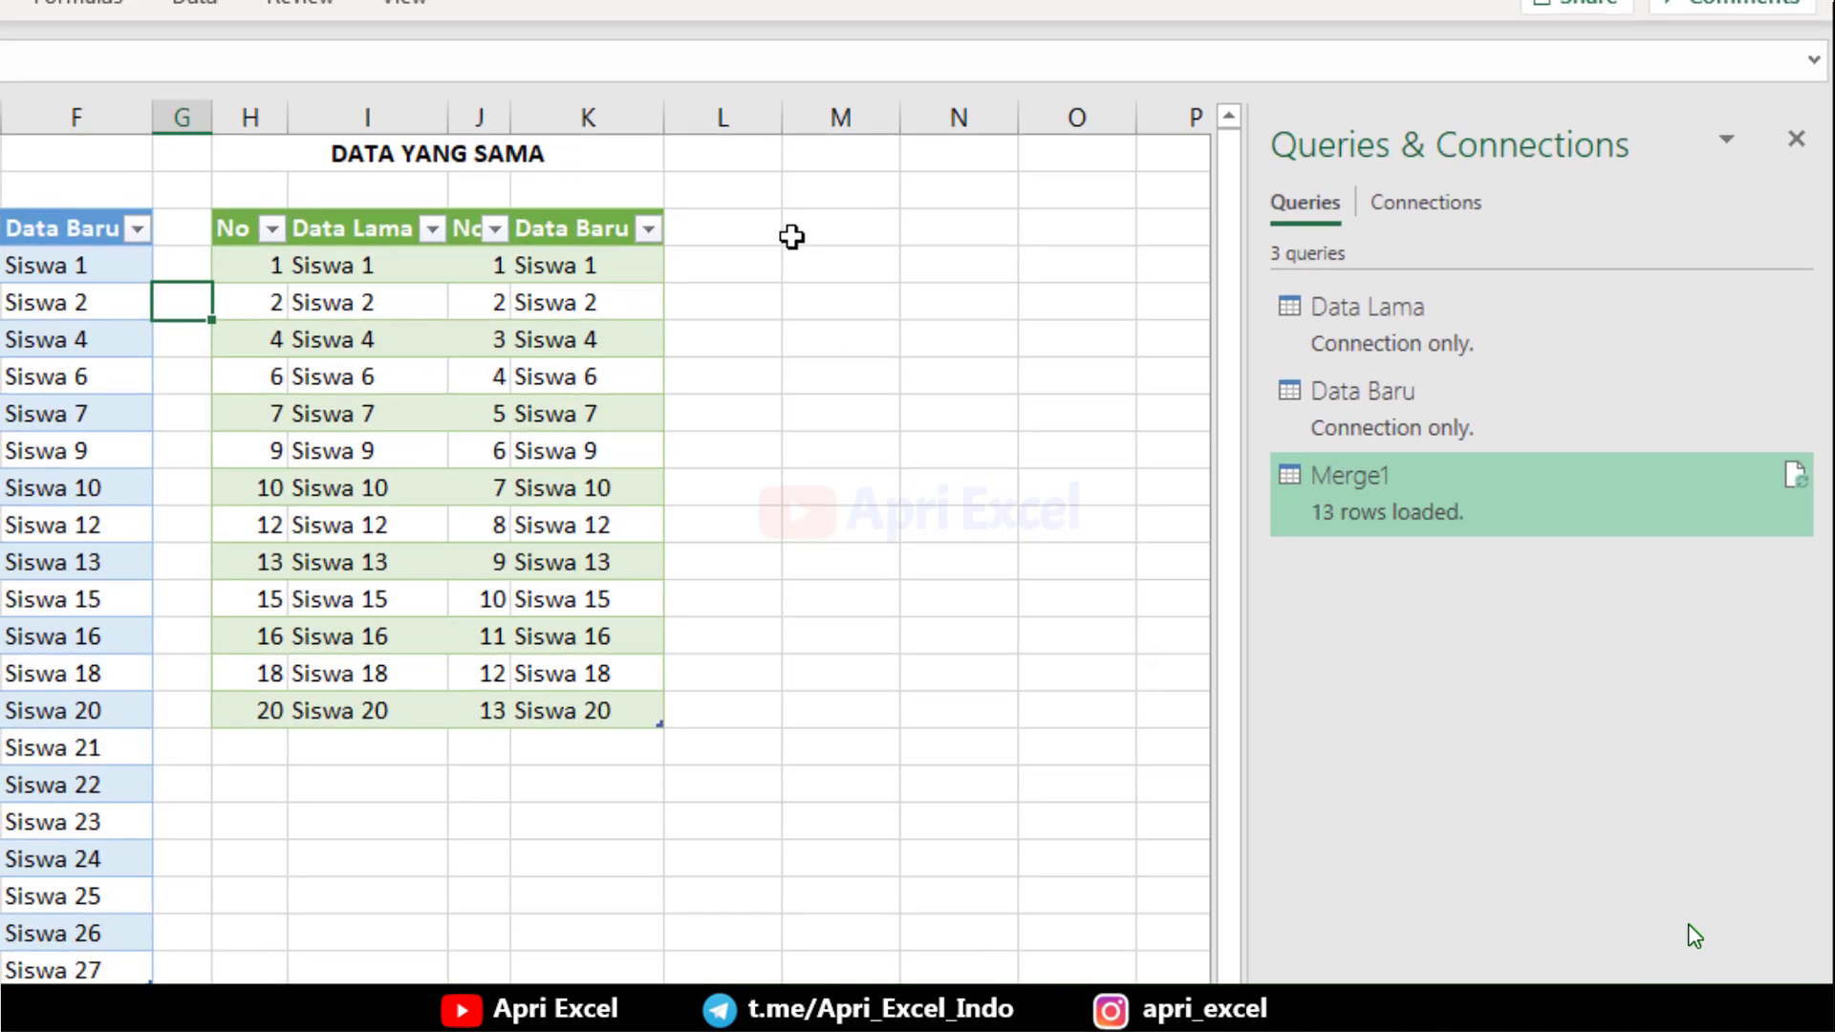
# Step: With cell M3 selected, merge the Data Lama query with Data Baru, matching the Data Lama and Data Baru columns with a Left Anti join
pyautogui.click(999, 260)
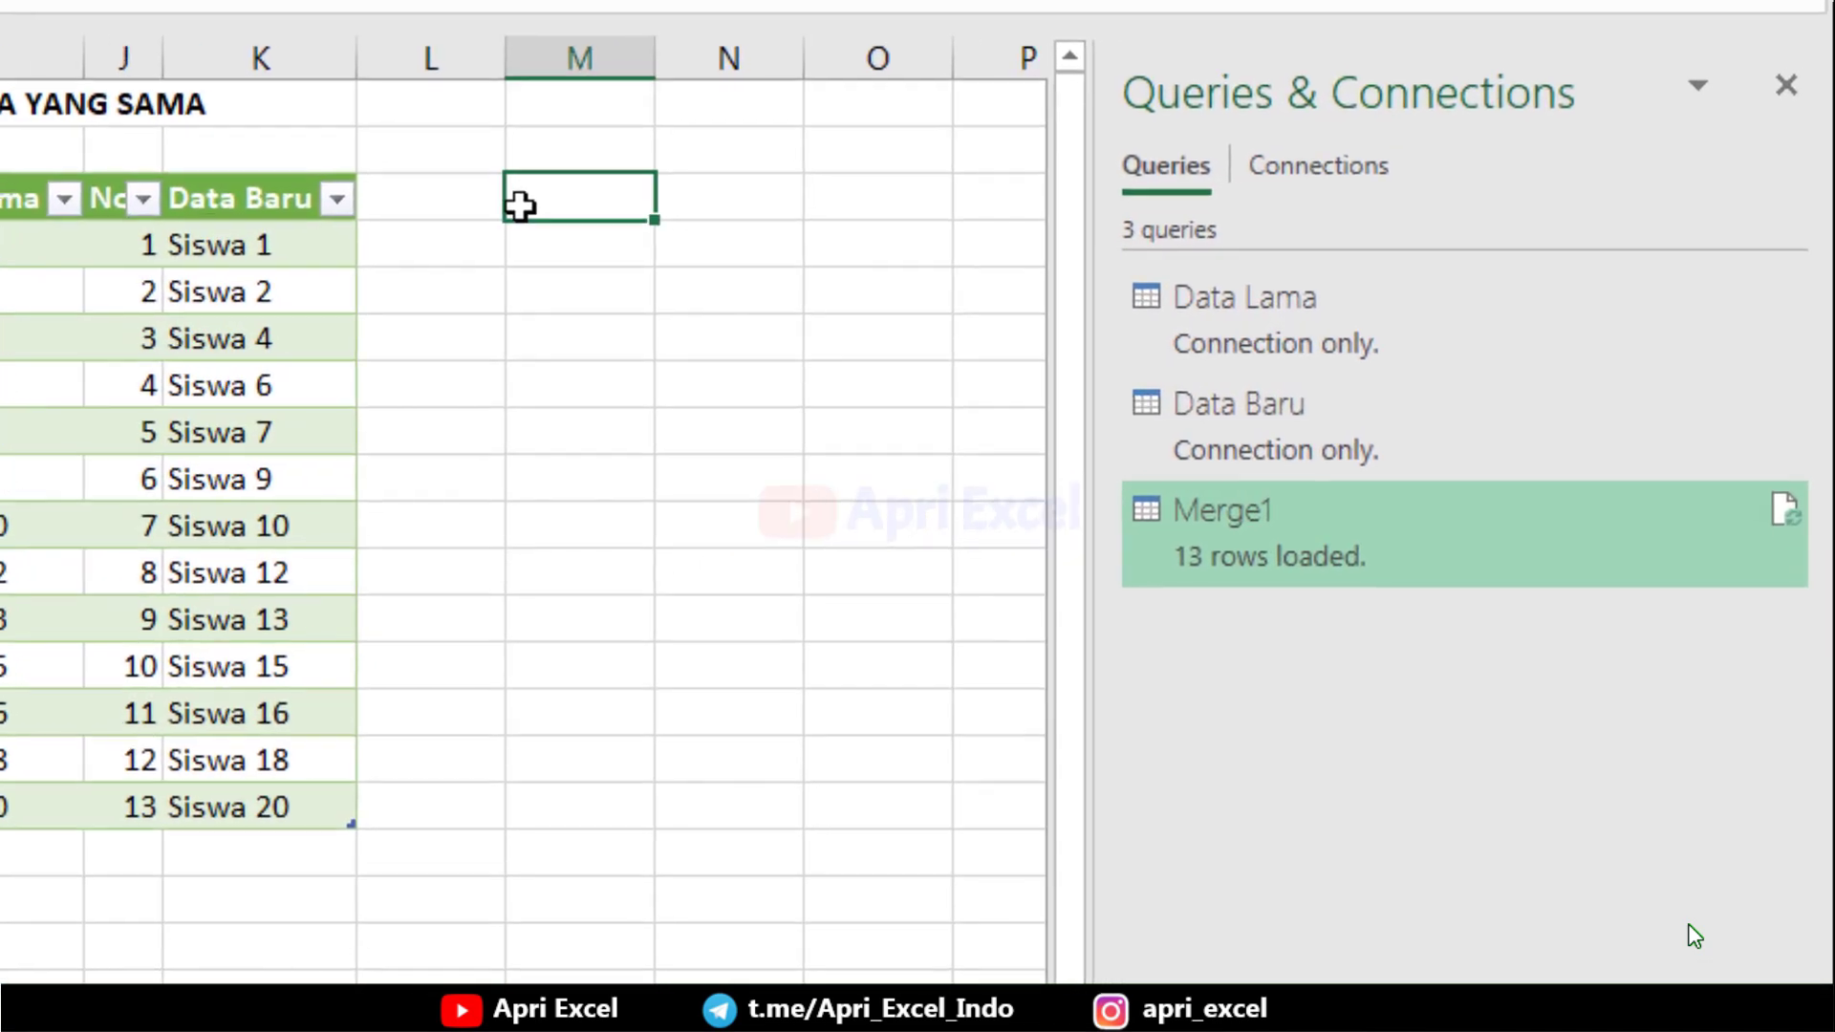
pyautogui.rightClick(1258, 300)
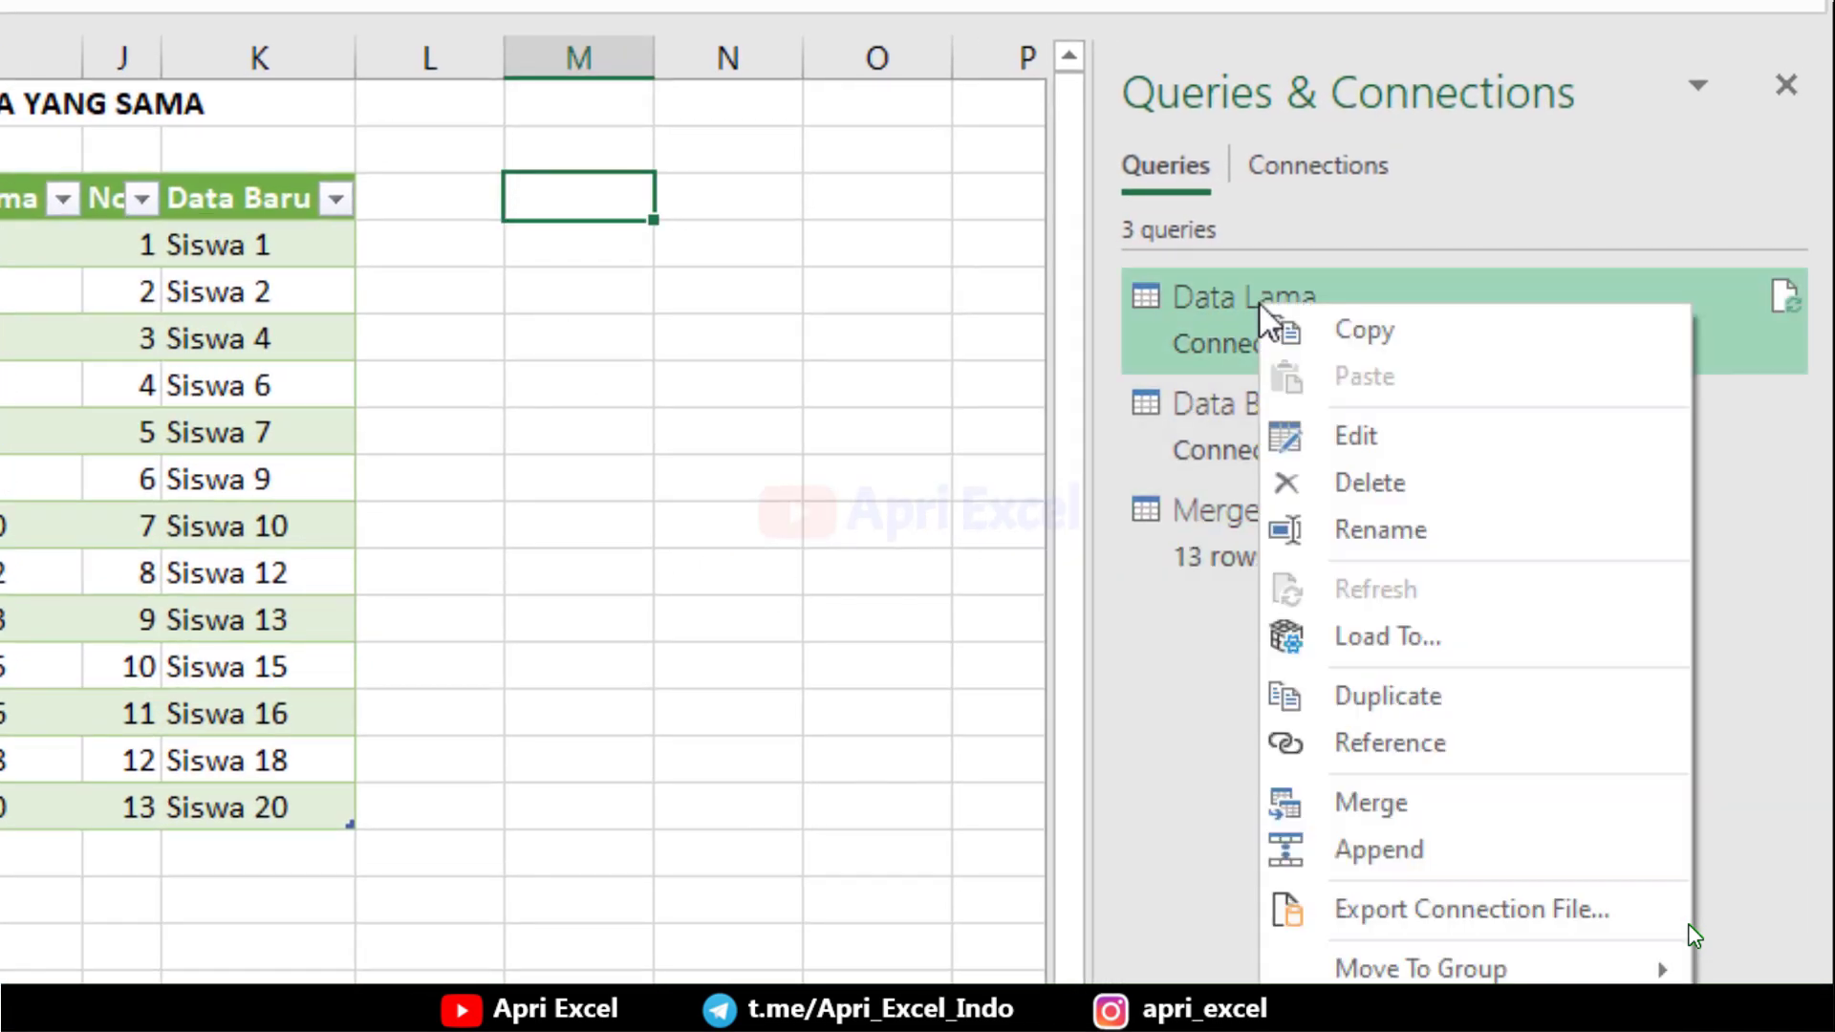
pyautogui.click(1414, 803)
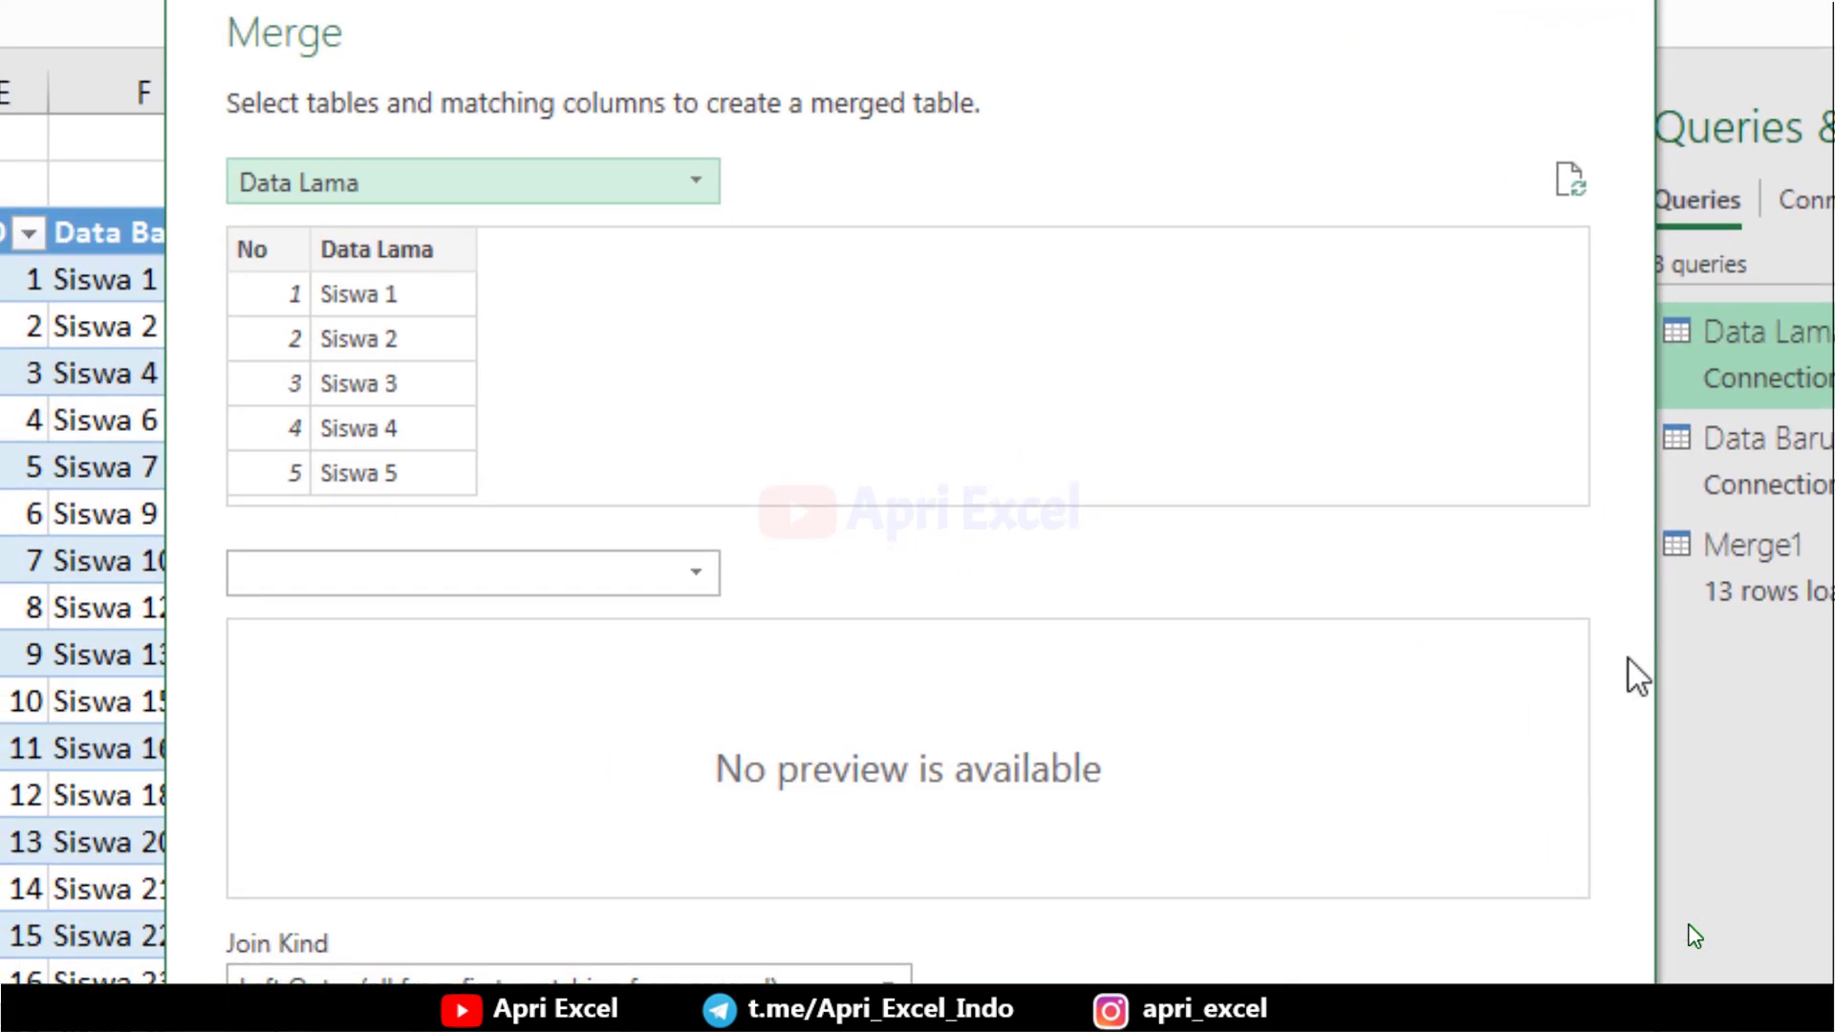
pyautogui.click(583, 573)
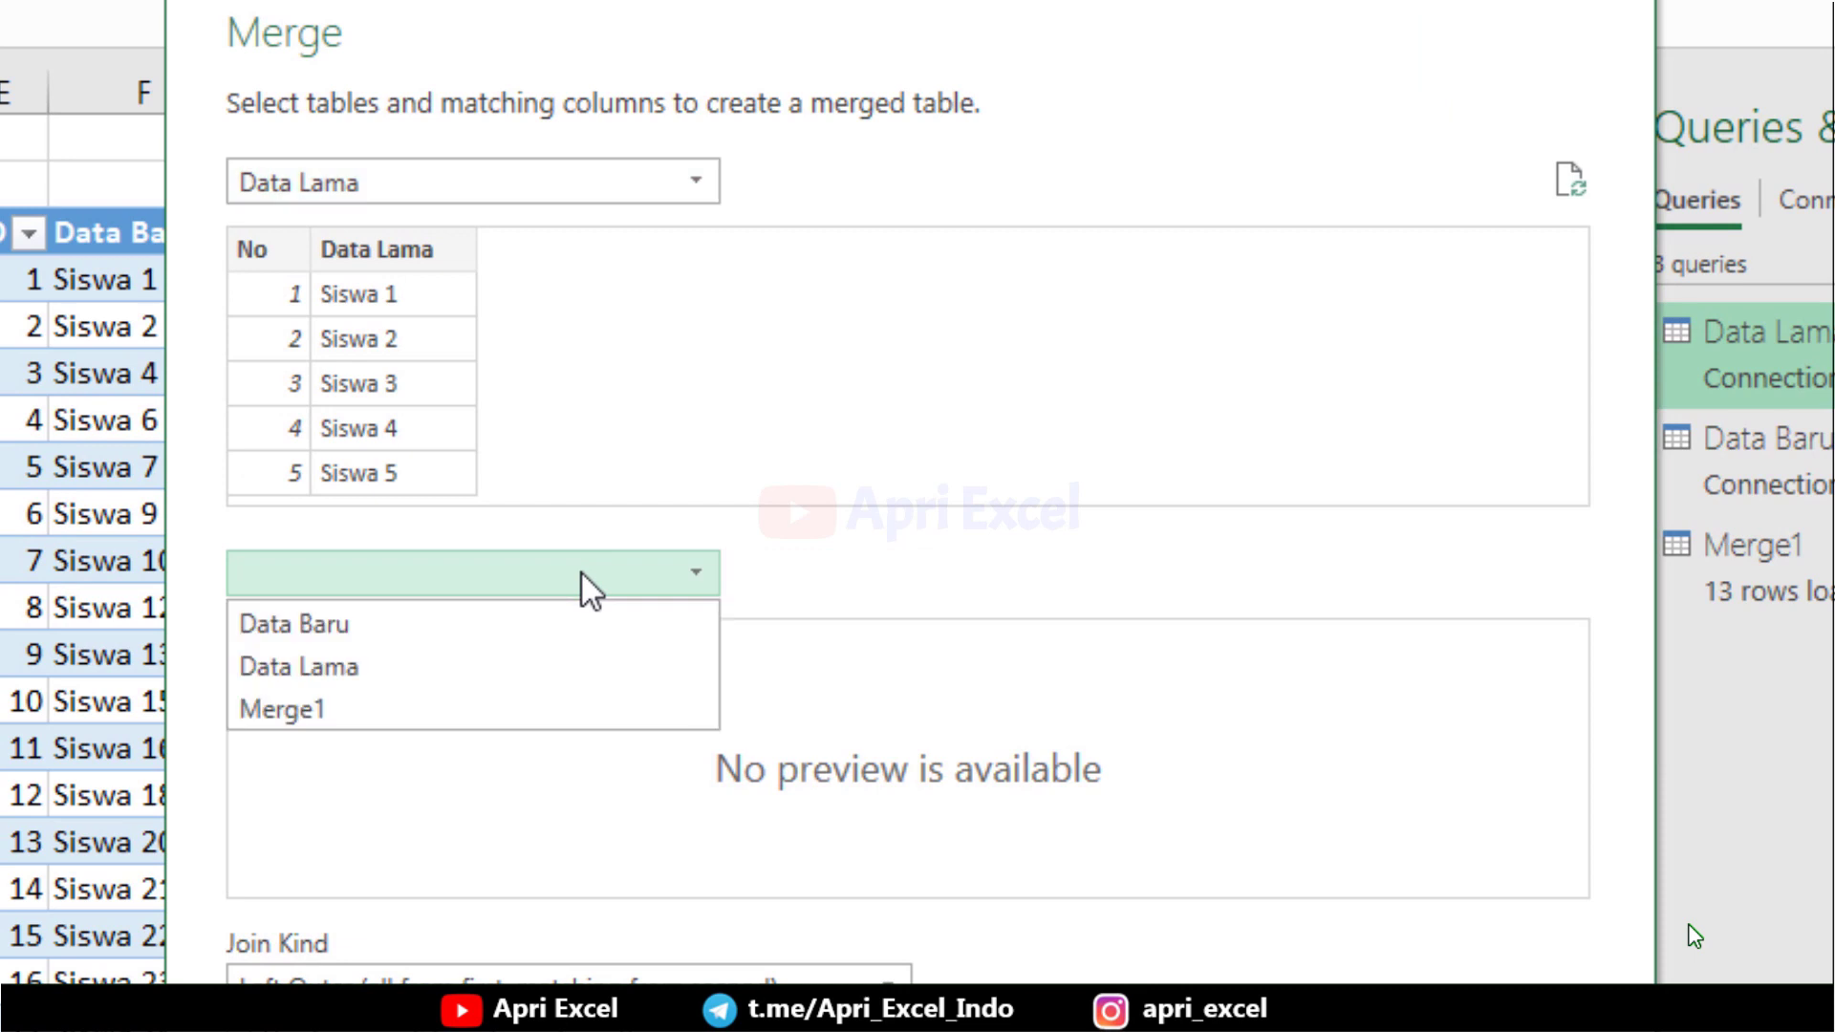
pyautogui.click(531, 626)
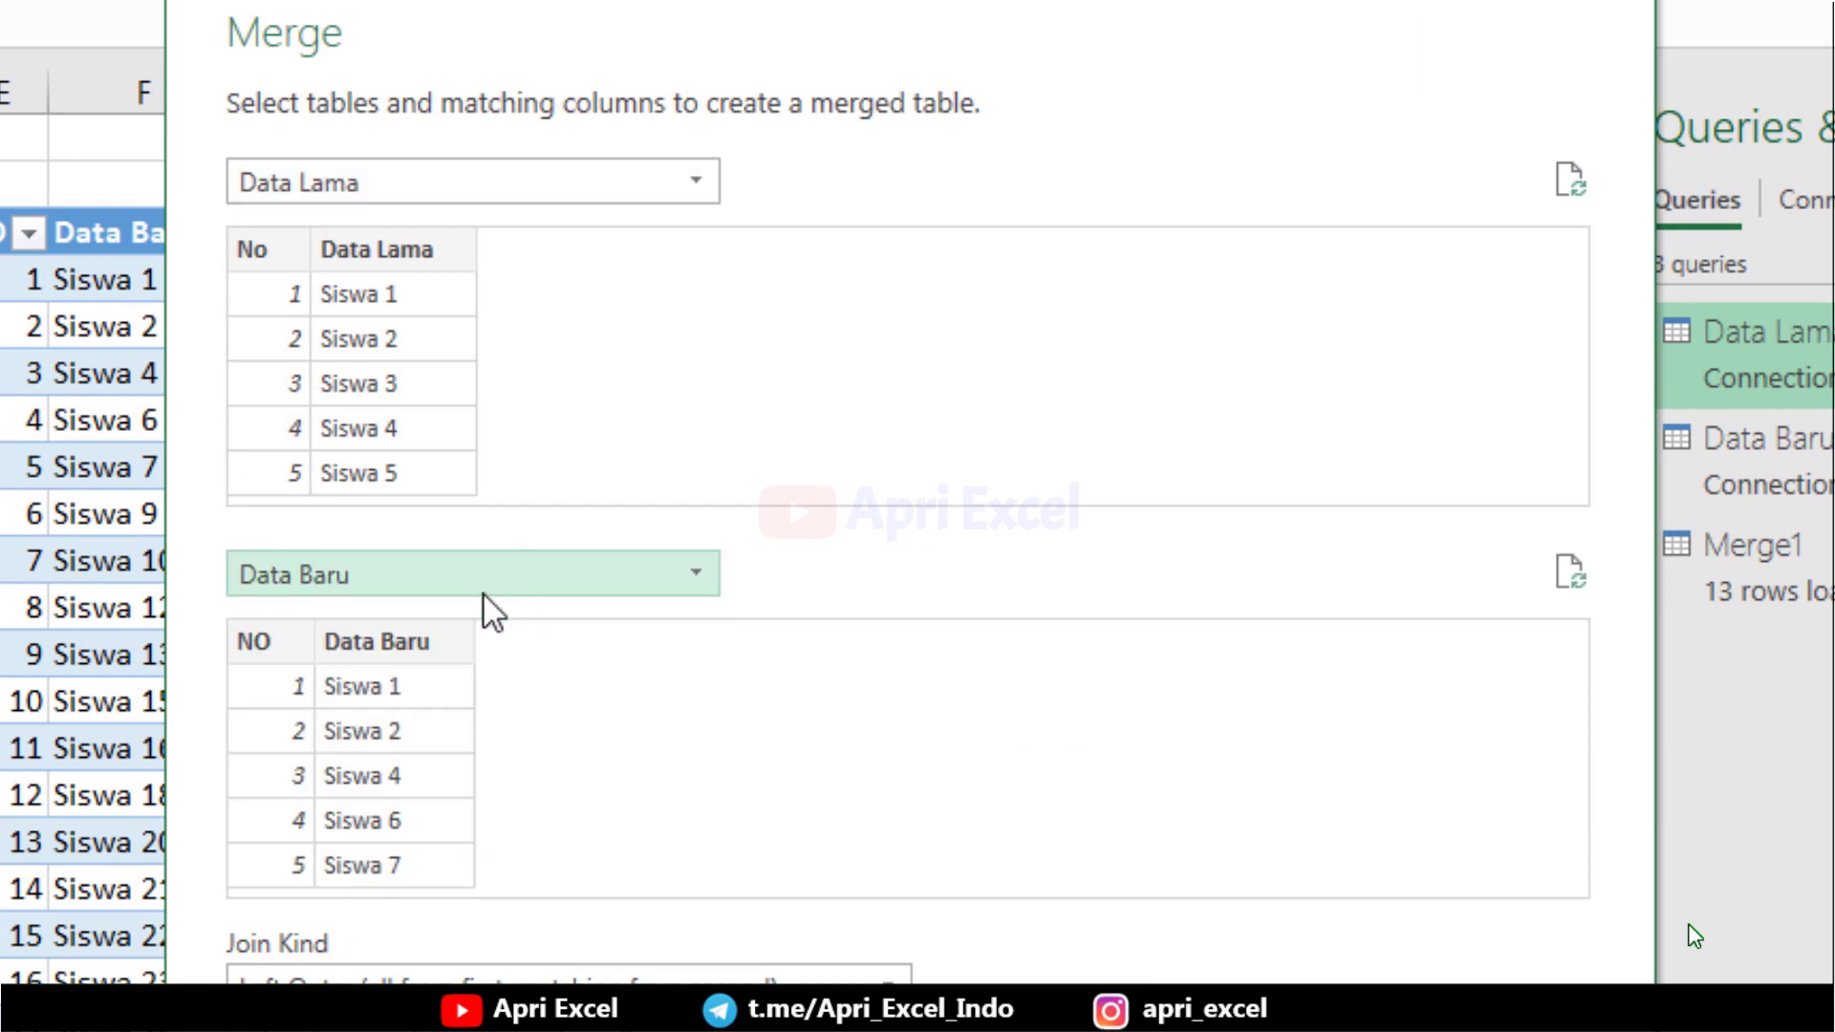
pyautogui.click(398, 254)
pyautogui.click(432, 626)
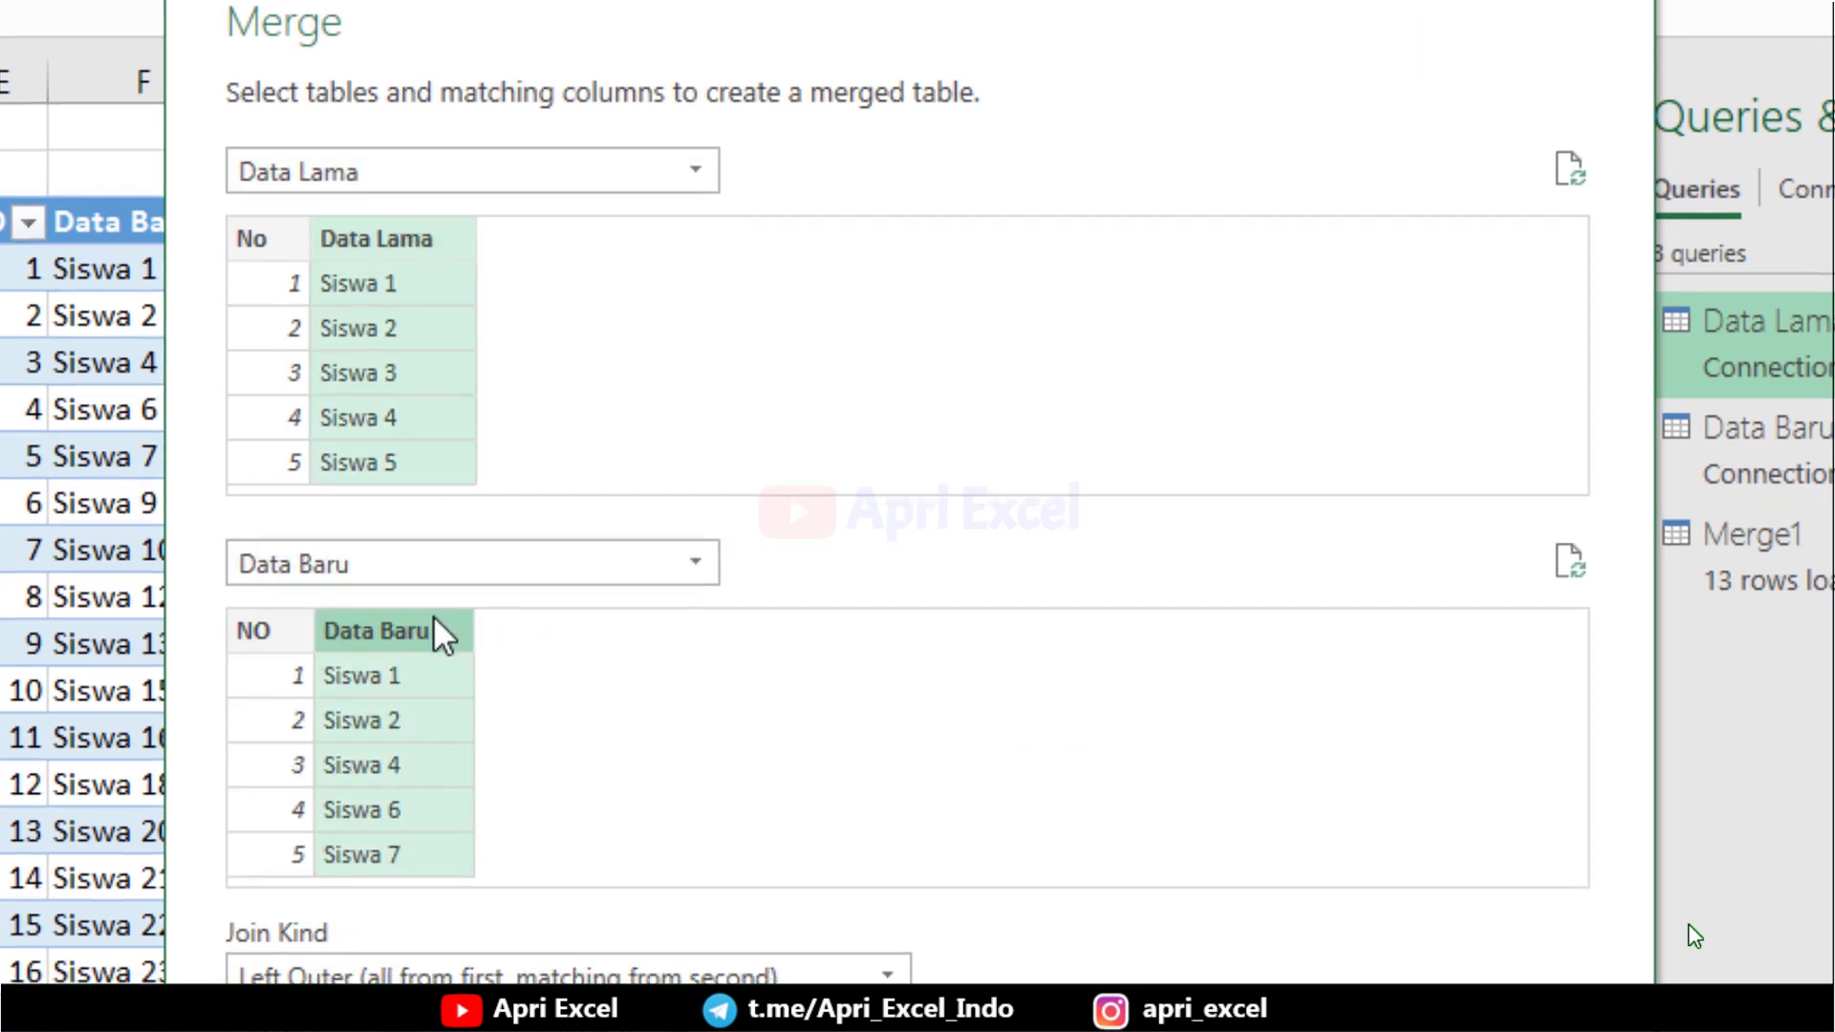
pyautogui.click(558, 701)
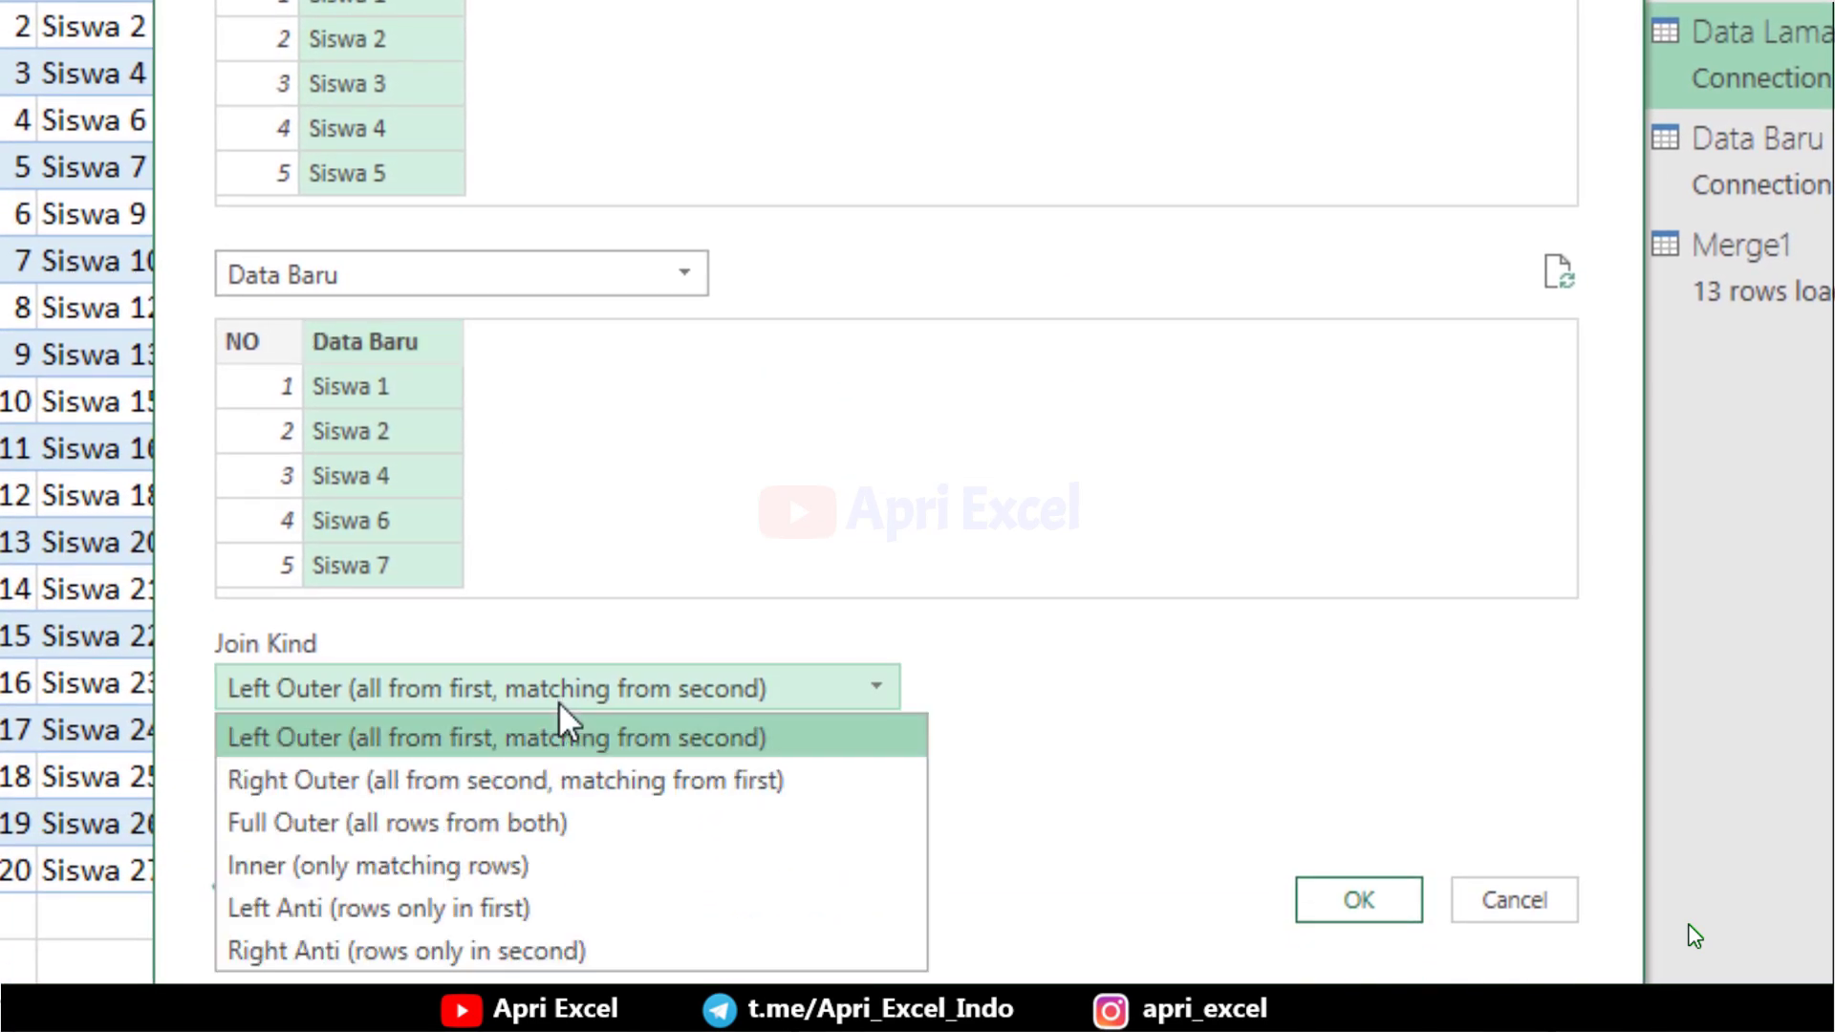
pyautogui.click(458, 907)
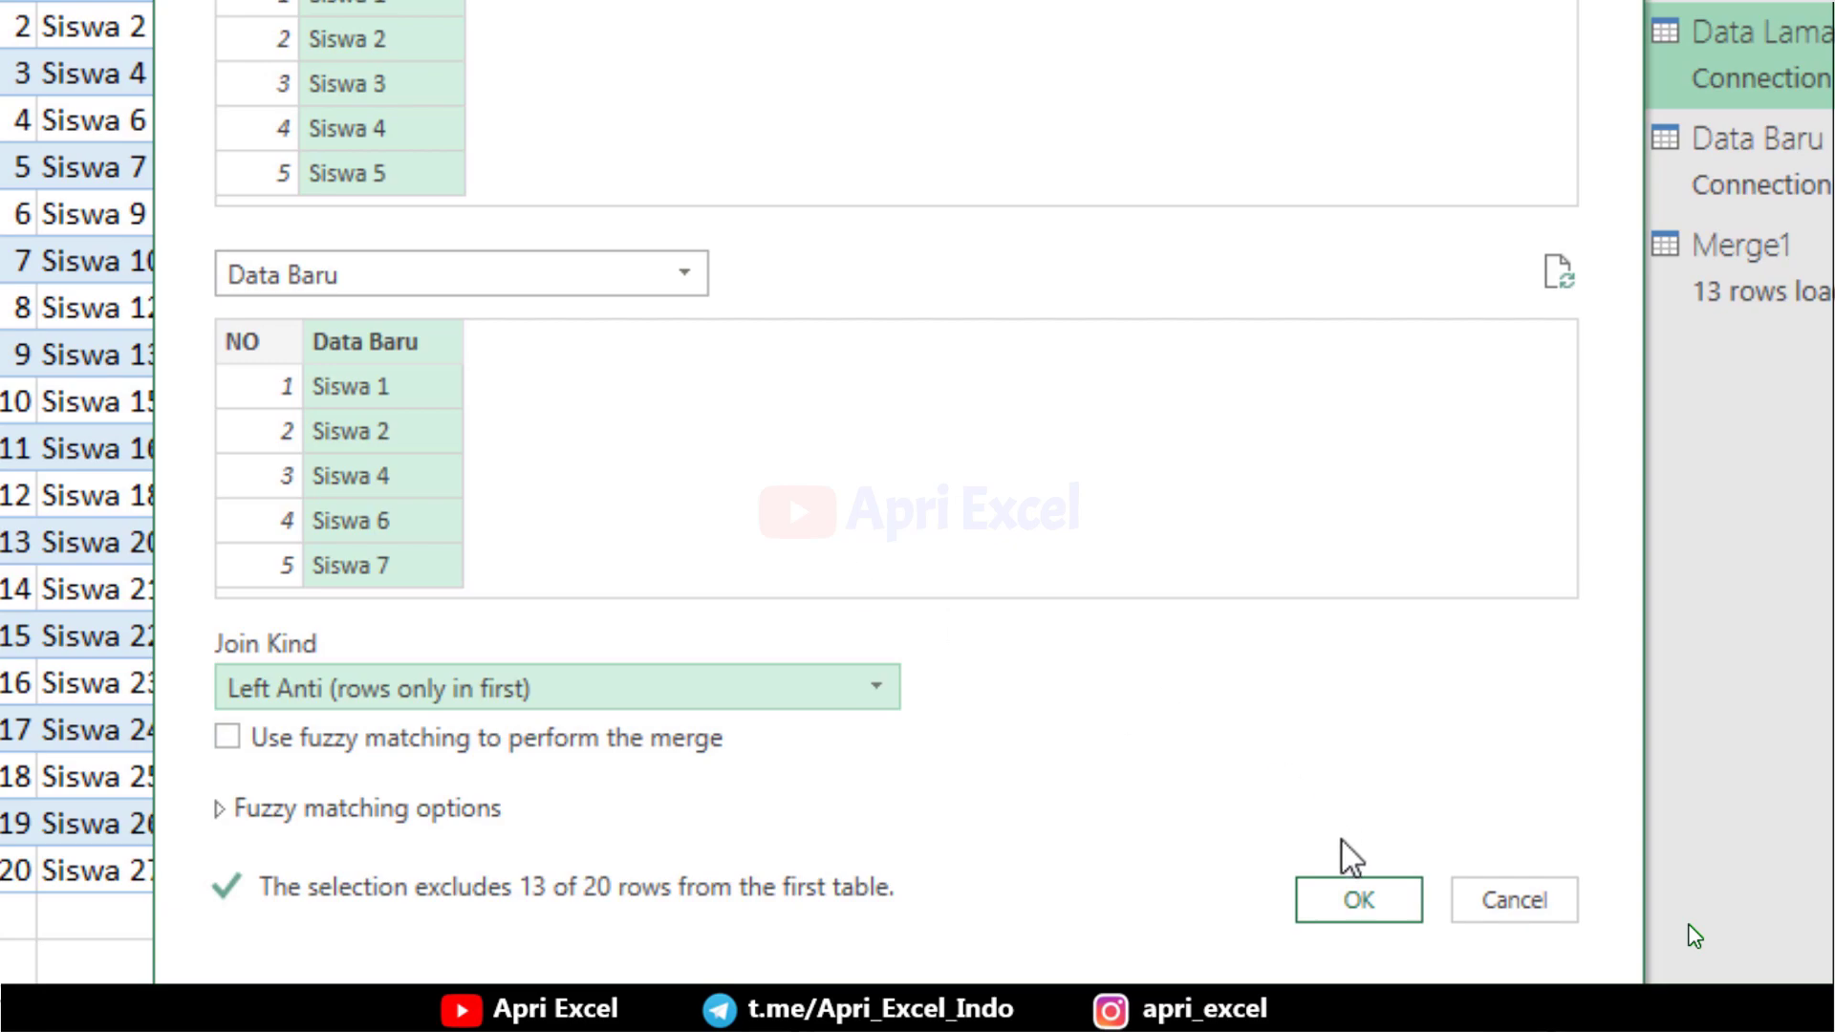
pyautogui.click(1351, 899)
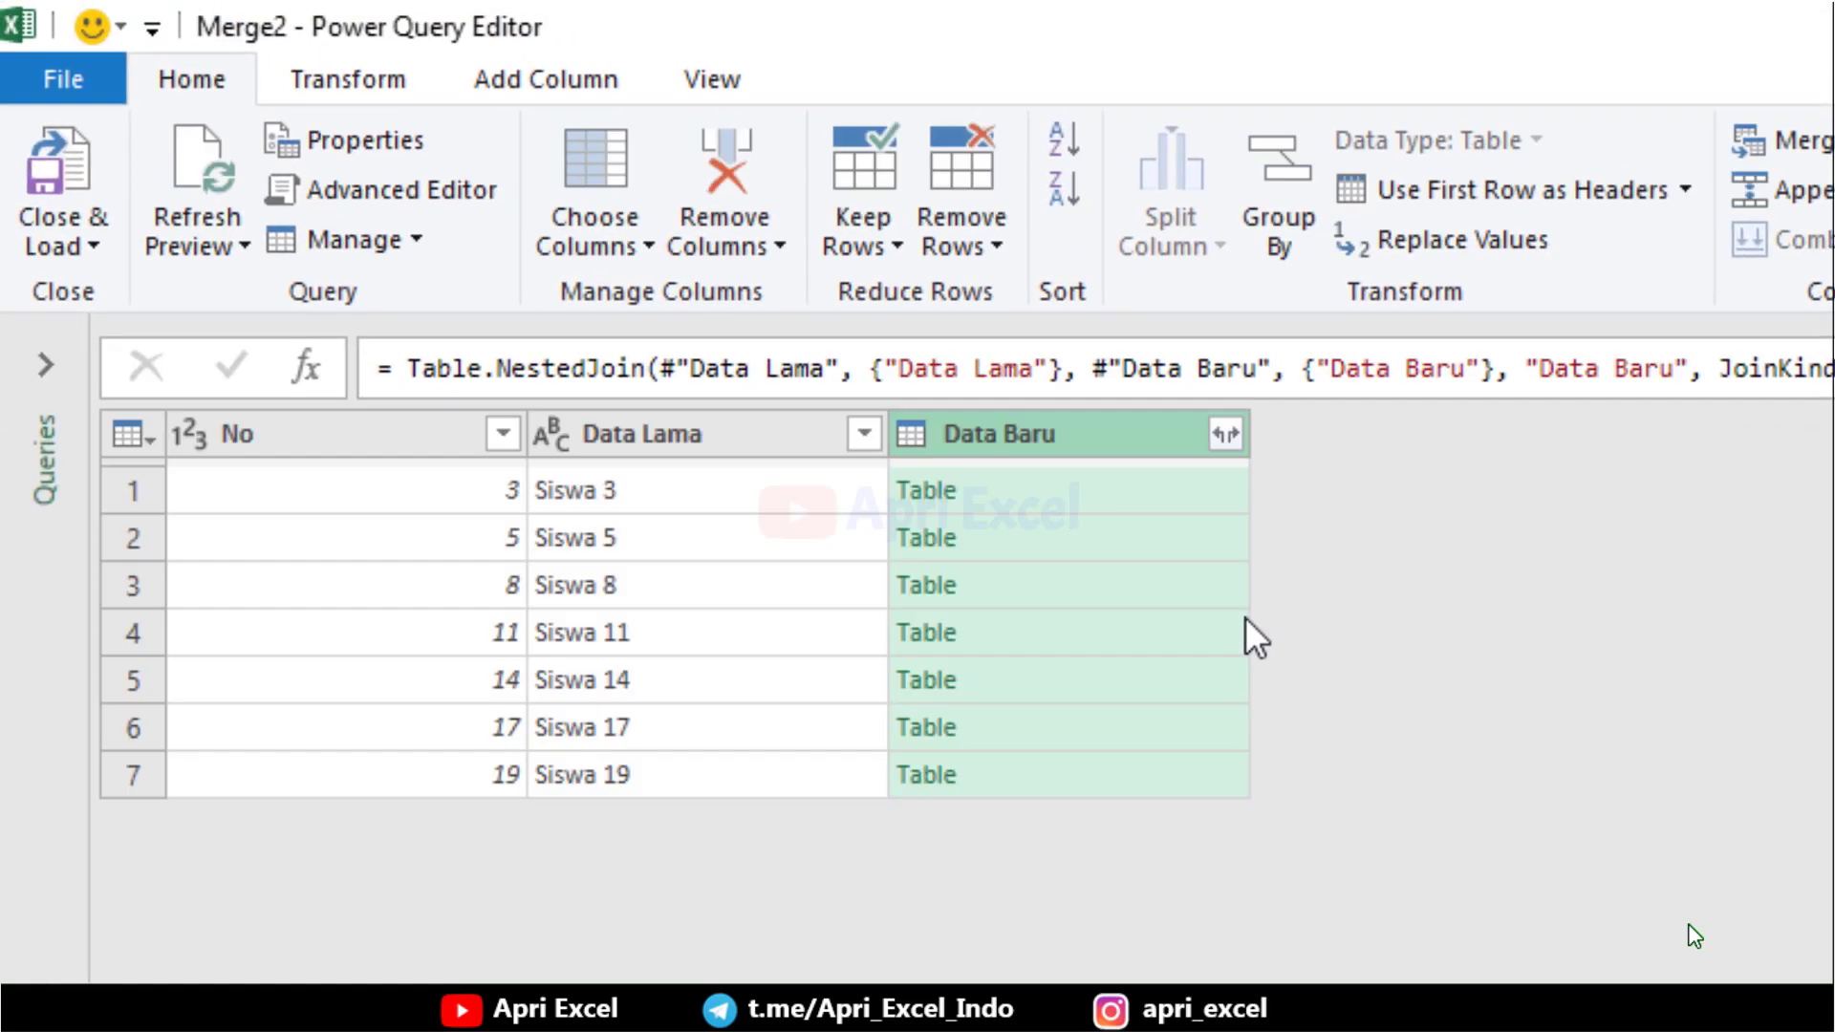
# Step: Remove the Data Baru column from the Merge2 query and rename the query as Data Lama tidak ada data baru
pyautogui.rightClick(1017, 435)
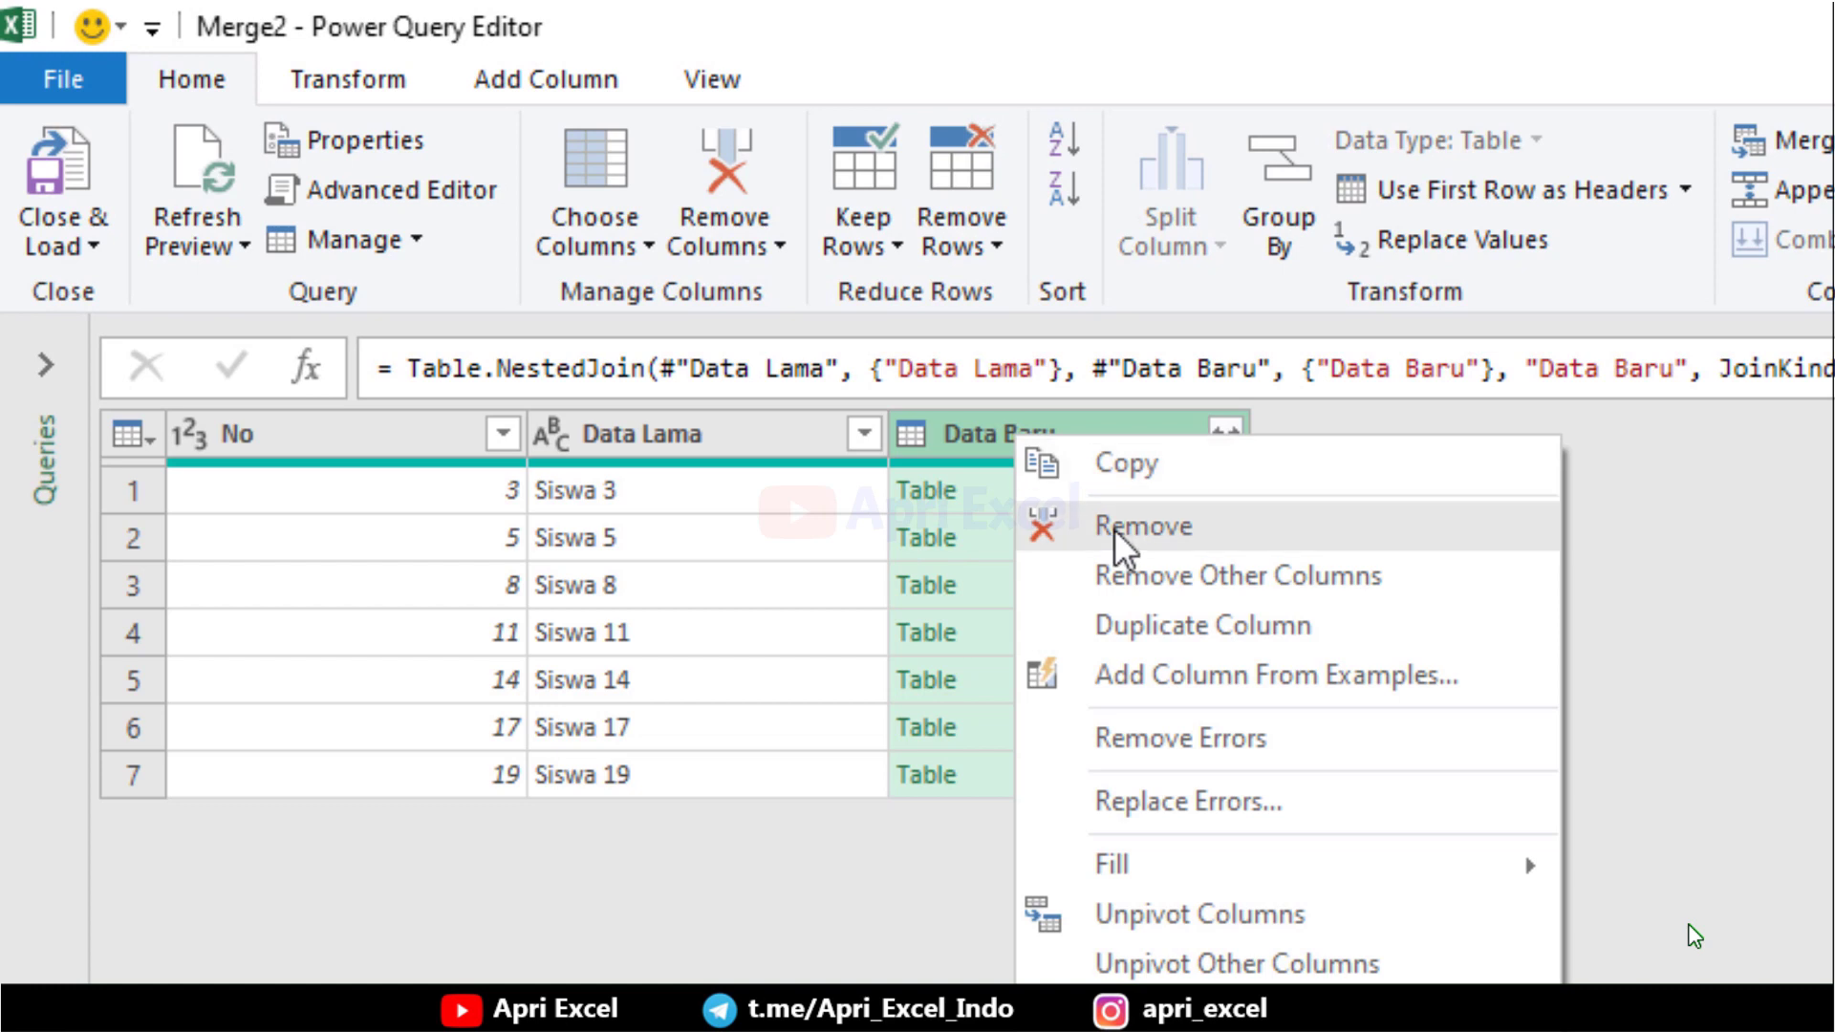
pyautogui.click(1114, 529)
pyautogui.click(46, 373)
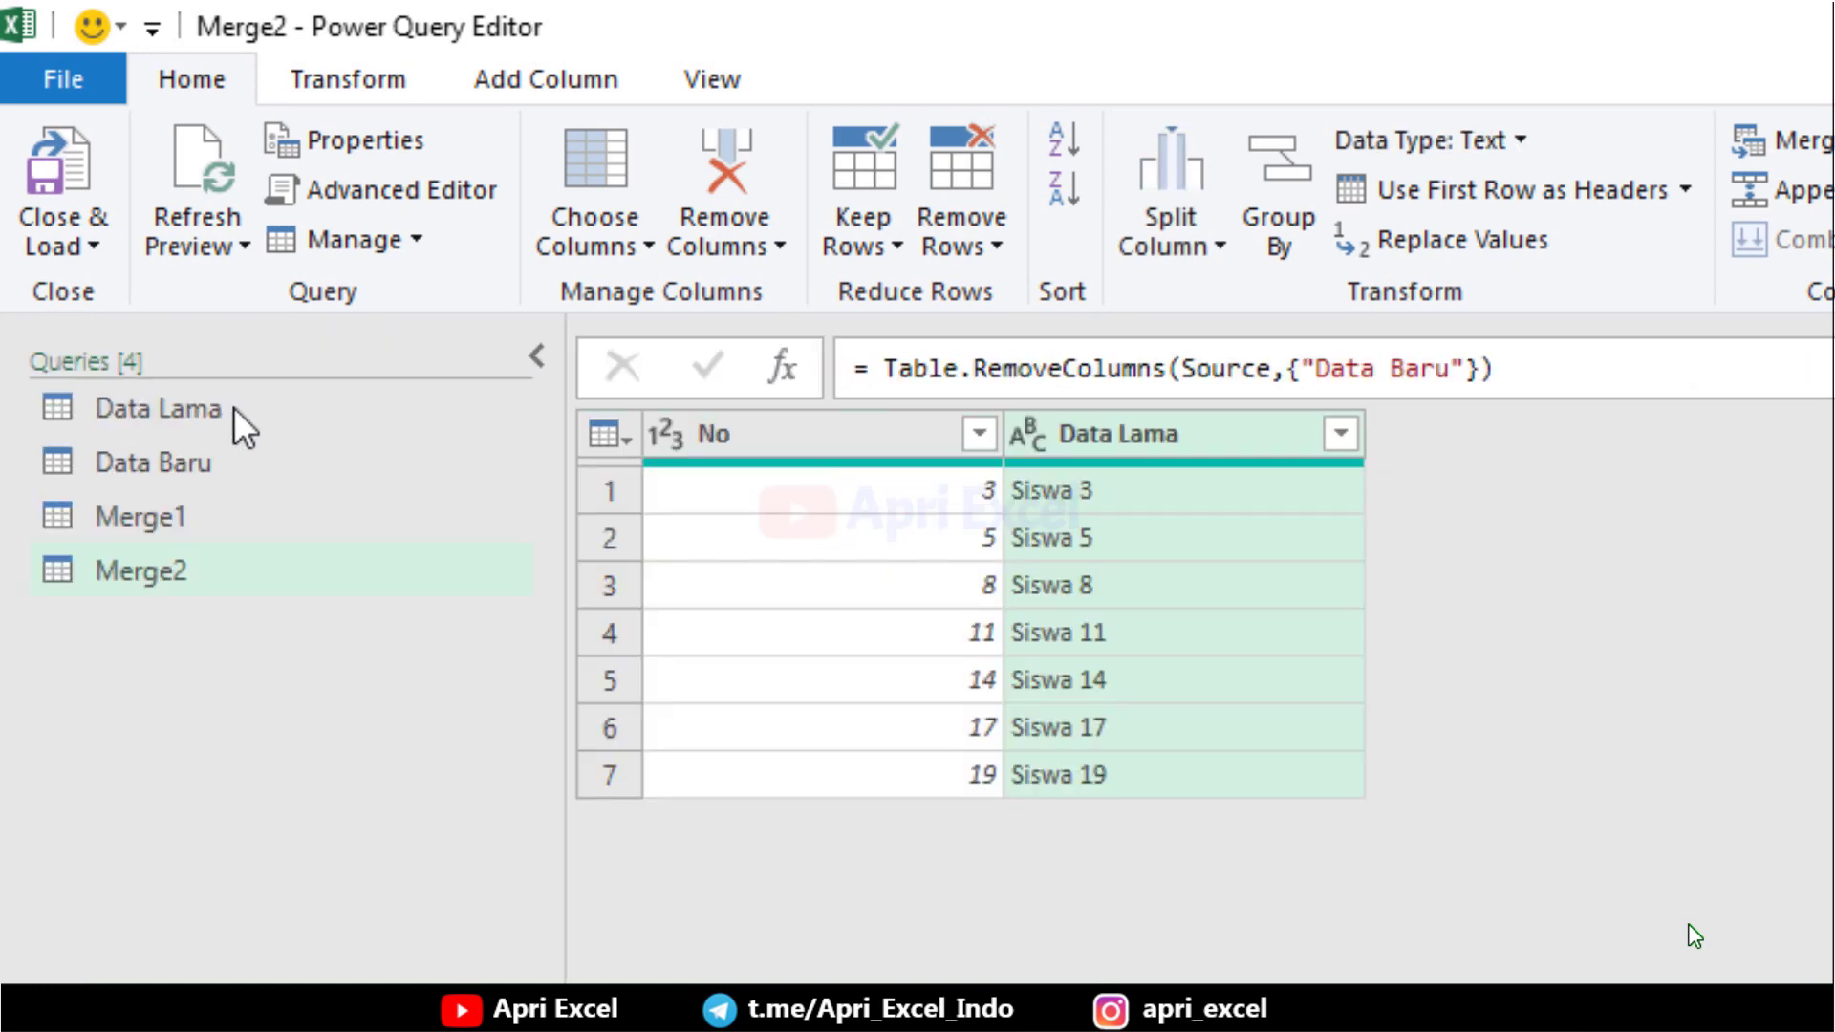
pyautogui.doubleClick(148, 570)
pyautogui.write('Data Lama tid')
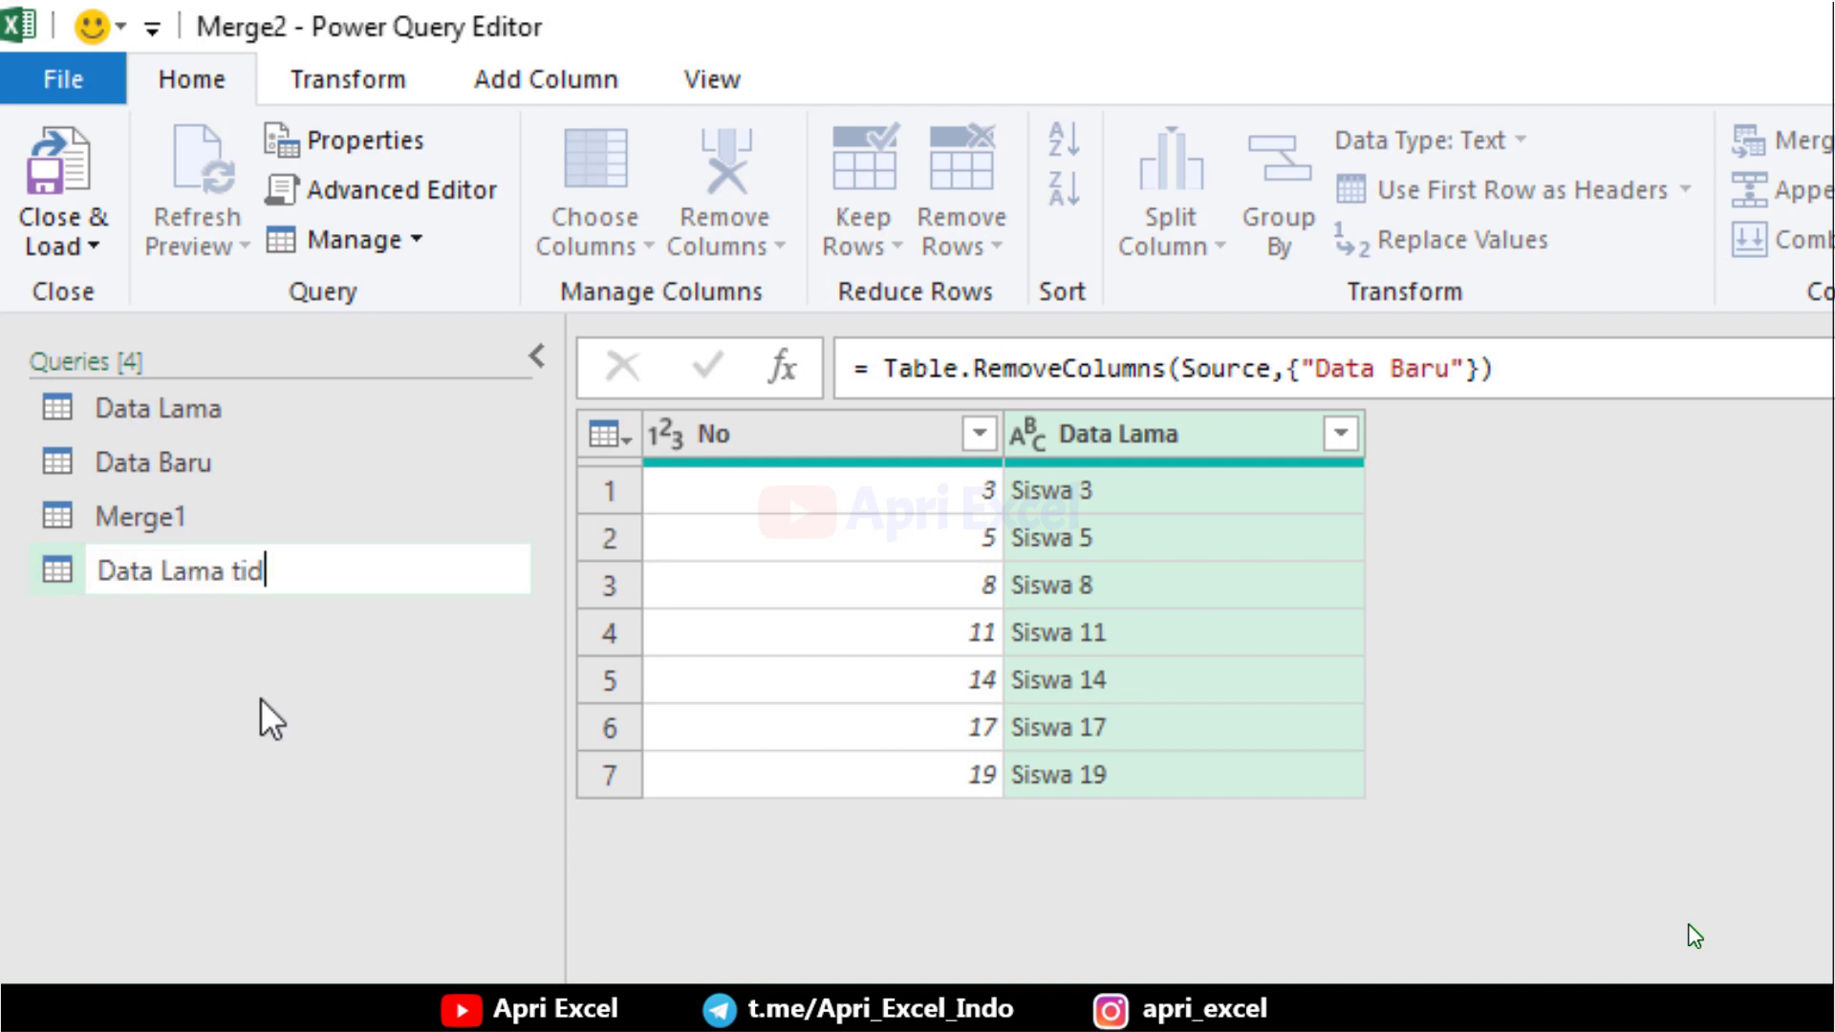
pyautogui.write('ak ada data baru')
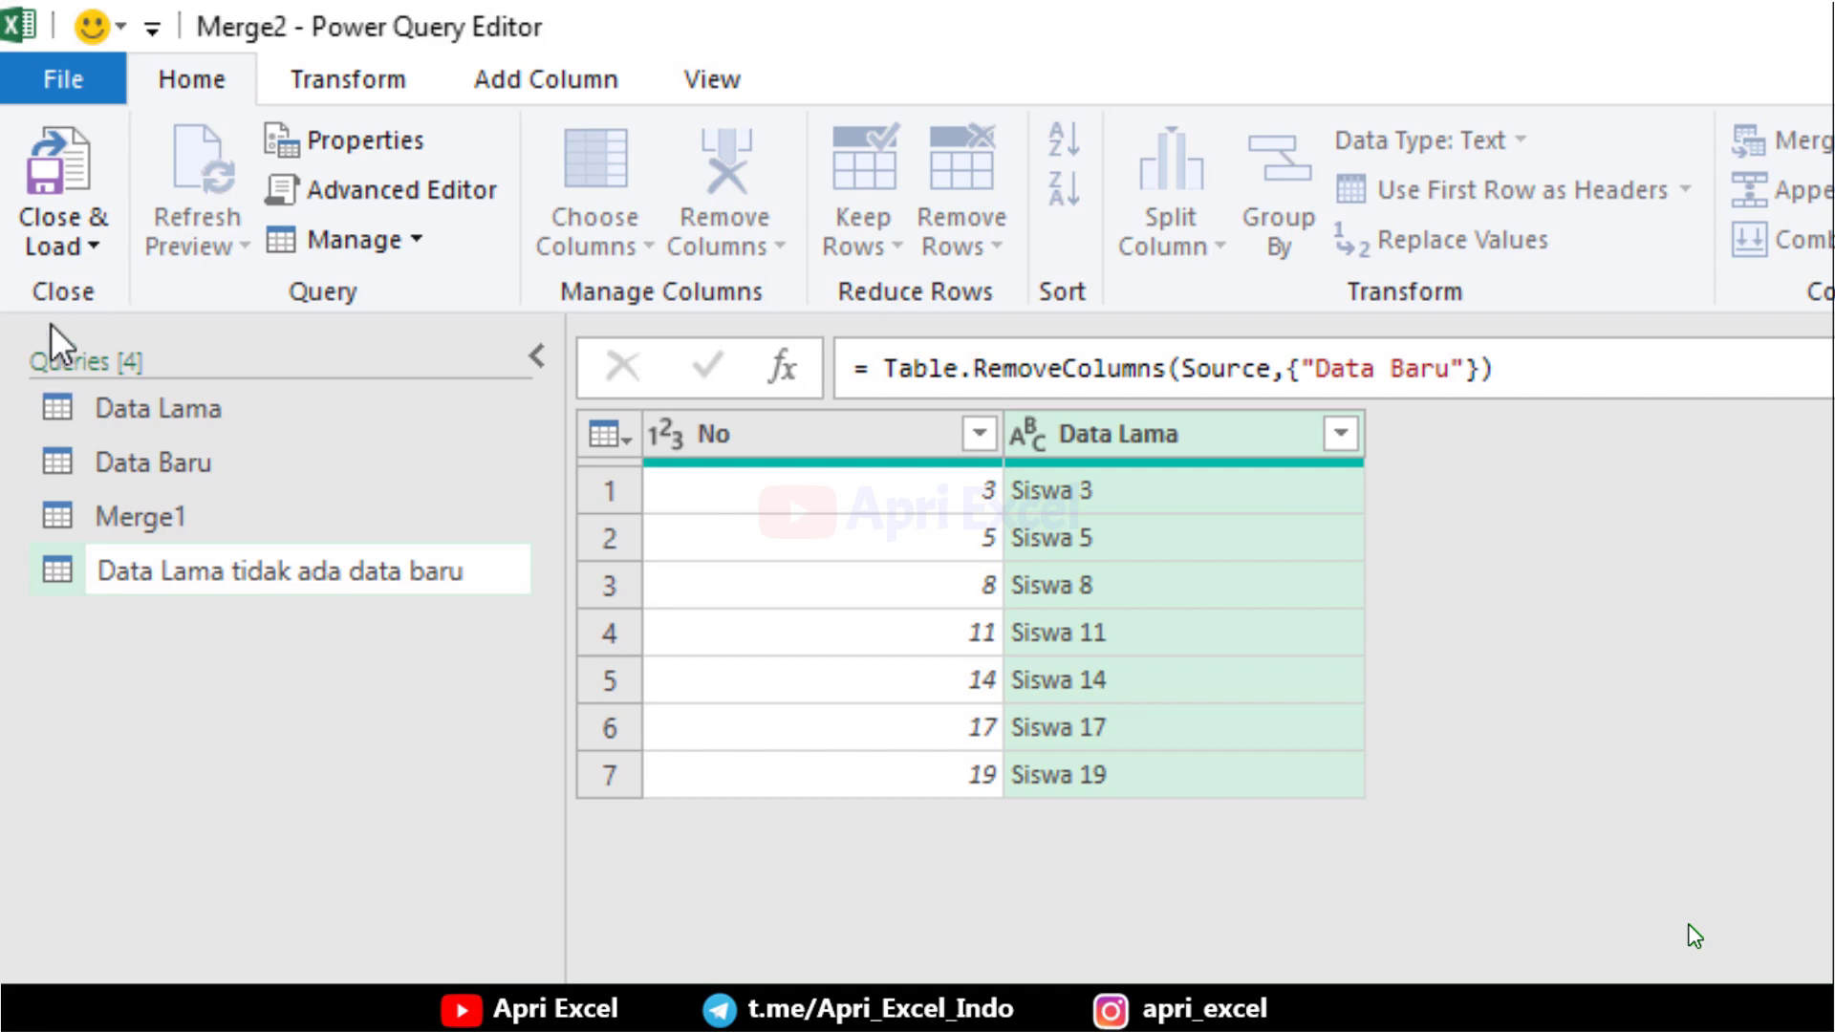
# Step: Close the query editor and load Data Lama tidak ada data baru as a table in the existing worksheet at M3
pyautogui.click(82, 239)
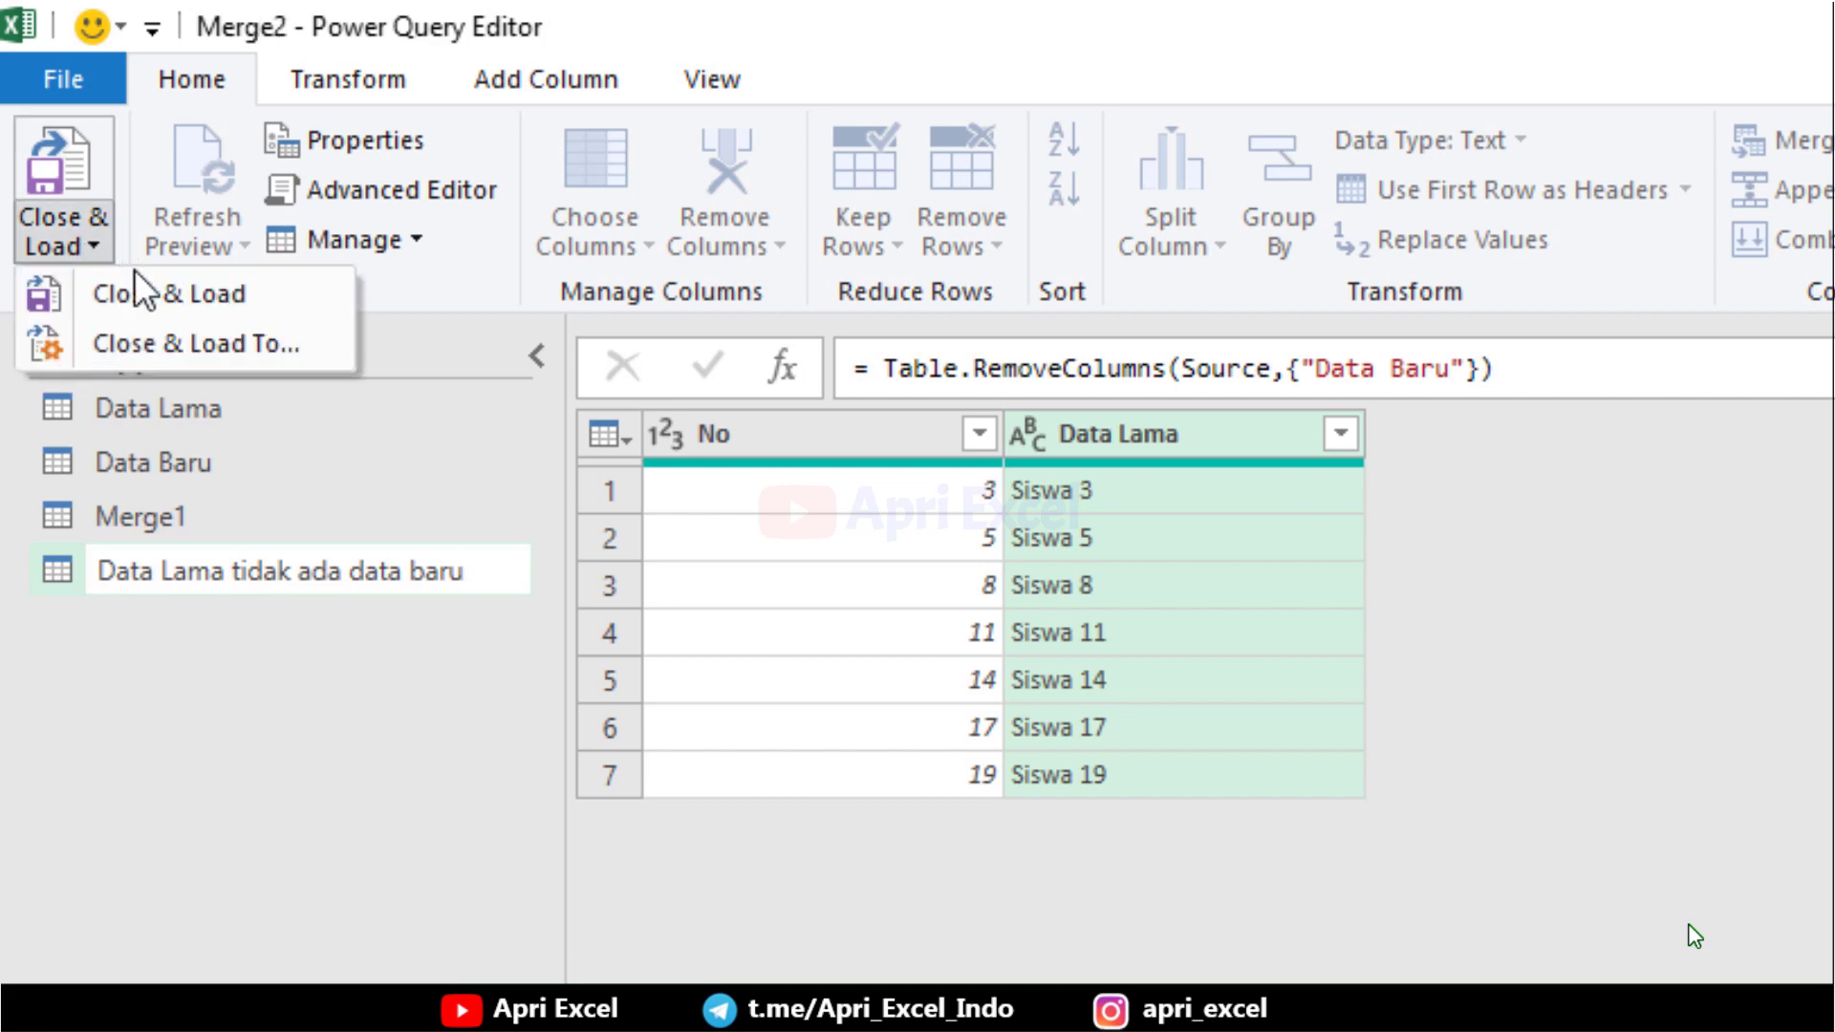
pyautogui.click(144, 332)
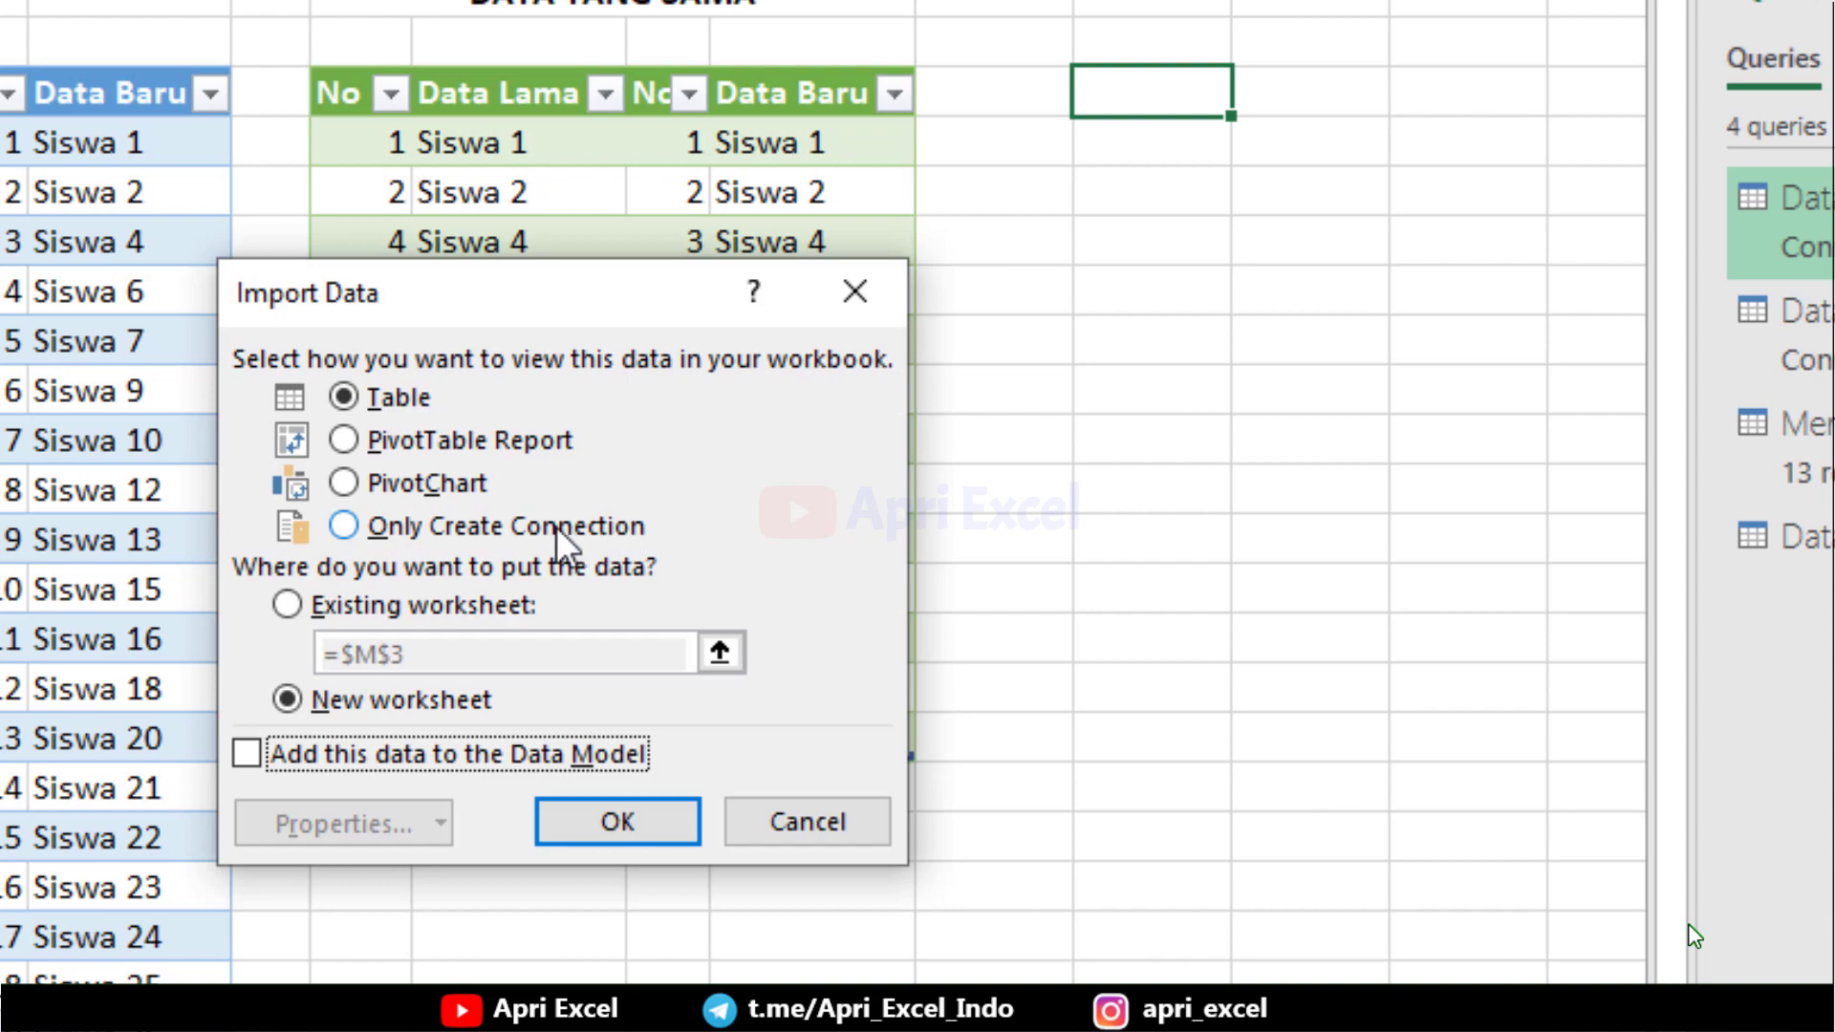
pyautogui.click(349, 607)
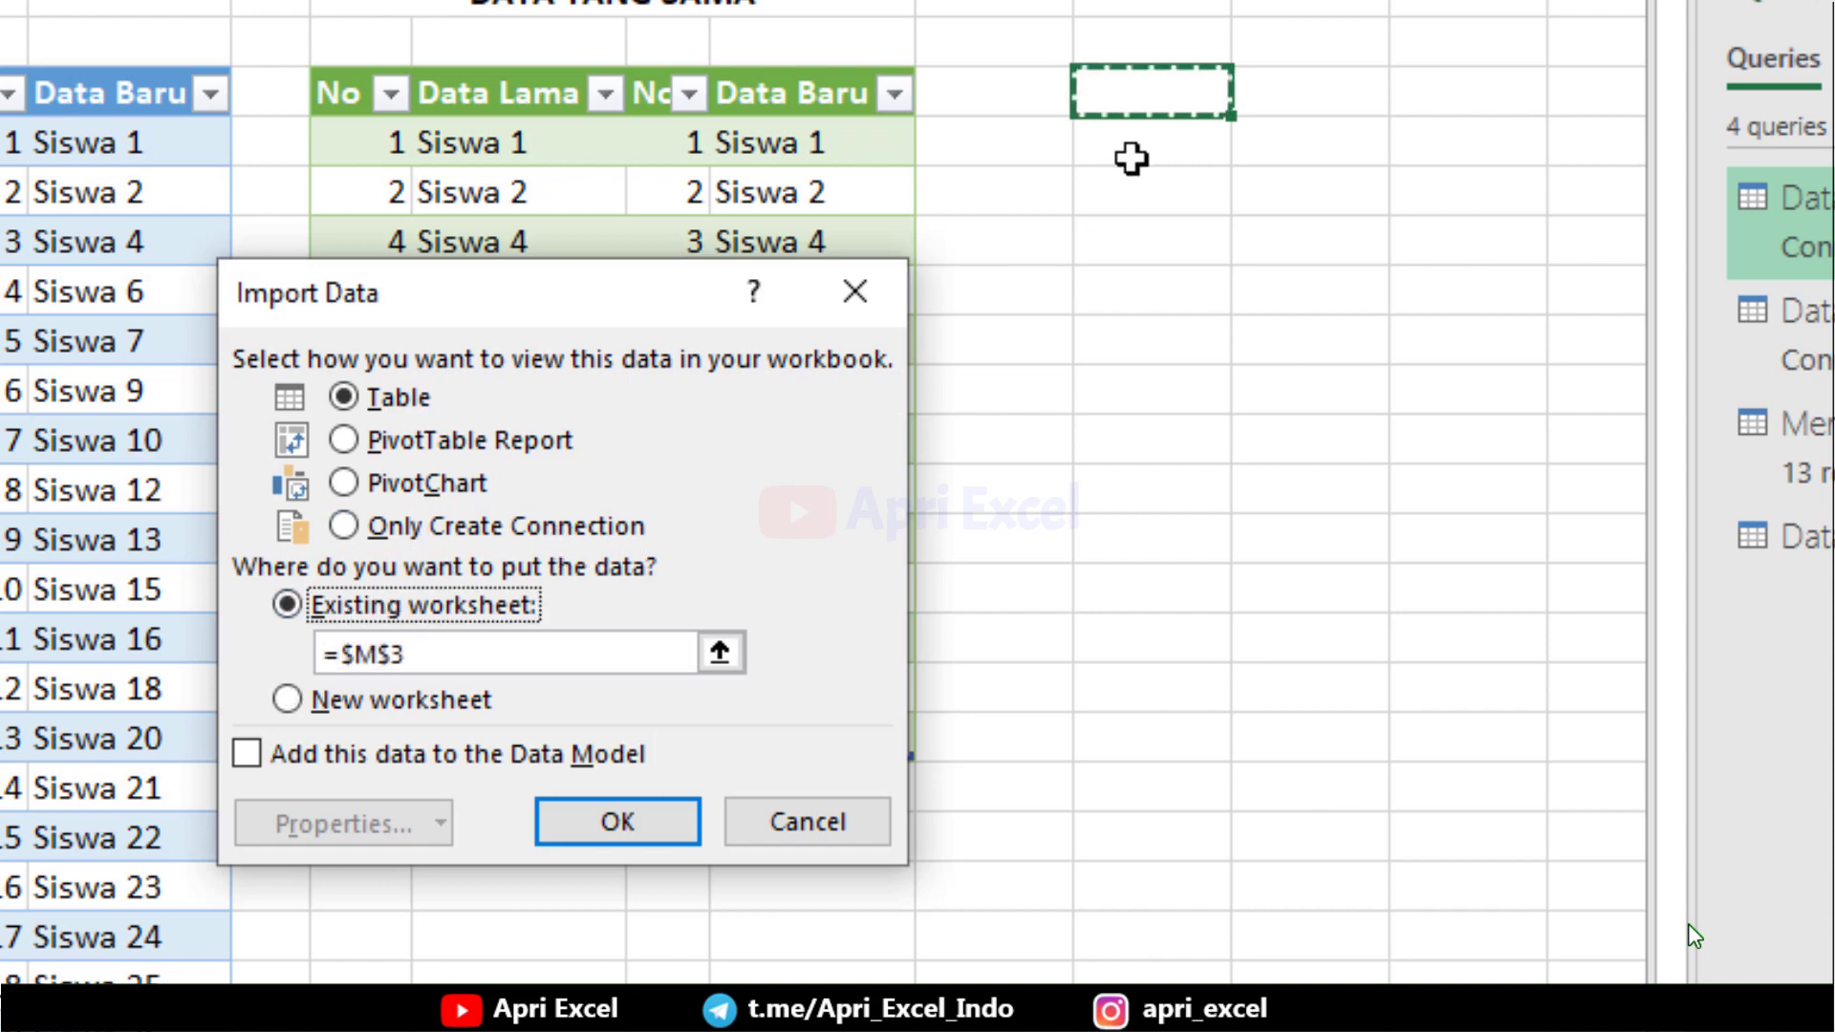
pyautogui.click(639, 810)
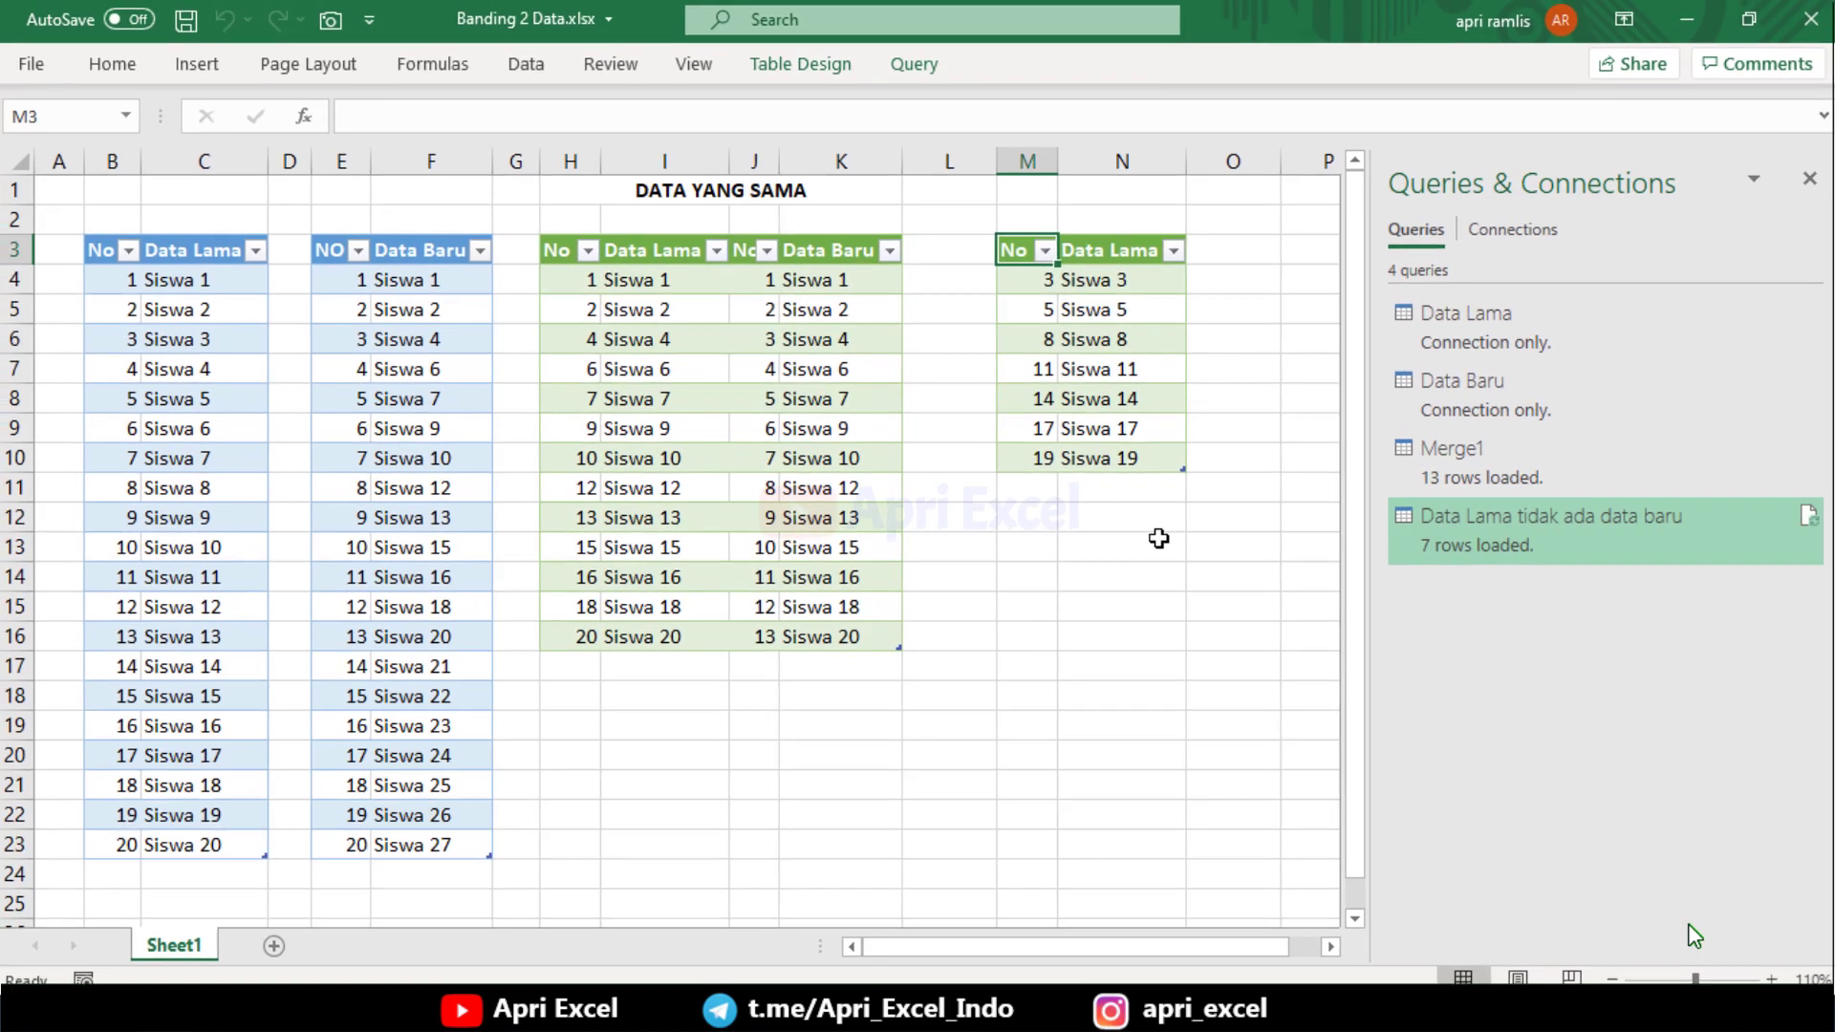
pyautogui.moveTo(1102, 283); pyautogui.dragTo(1113, 463)
pyautogui.click(994, 547)
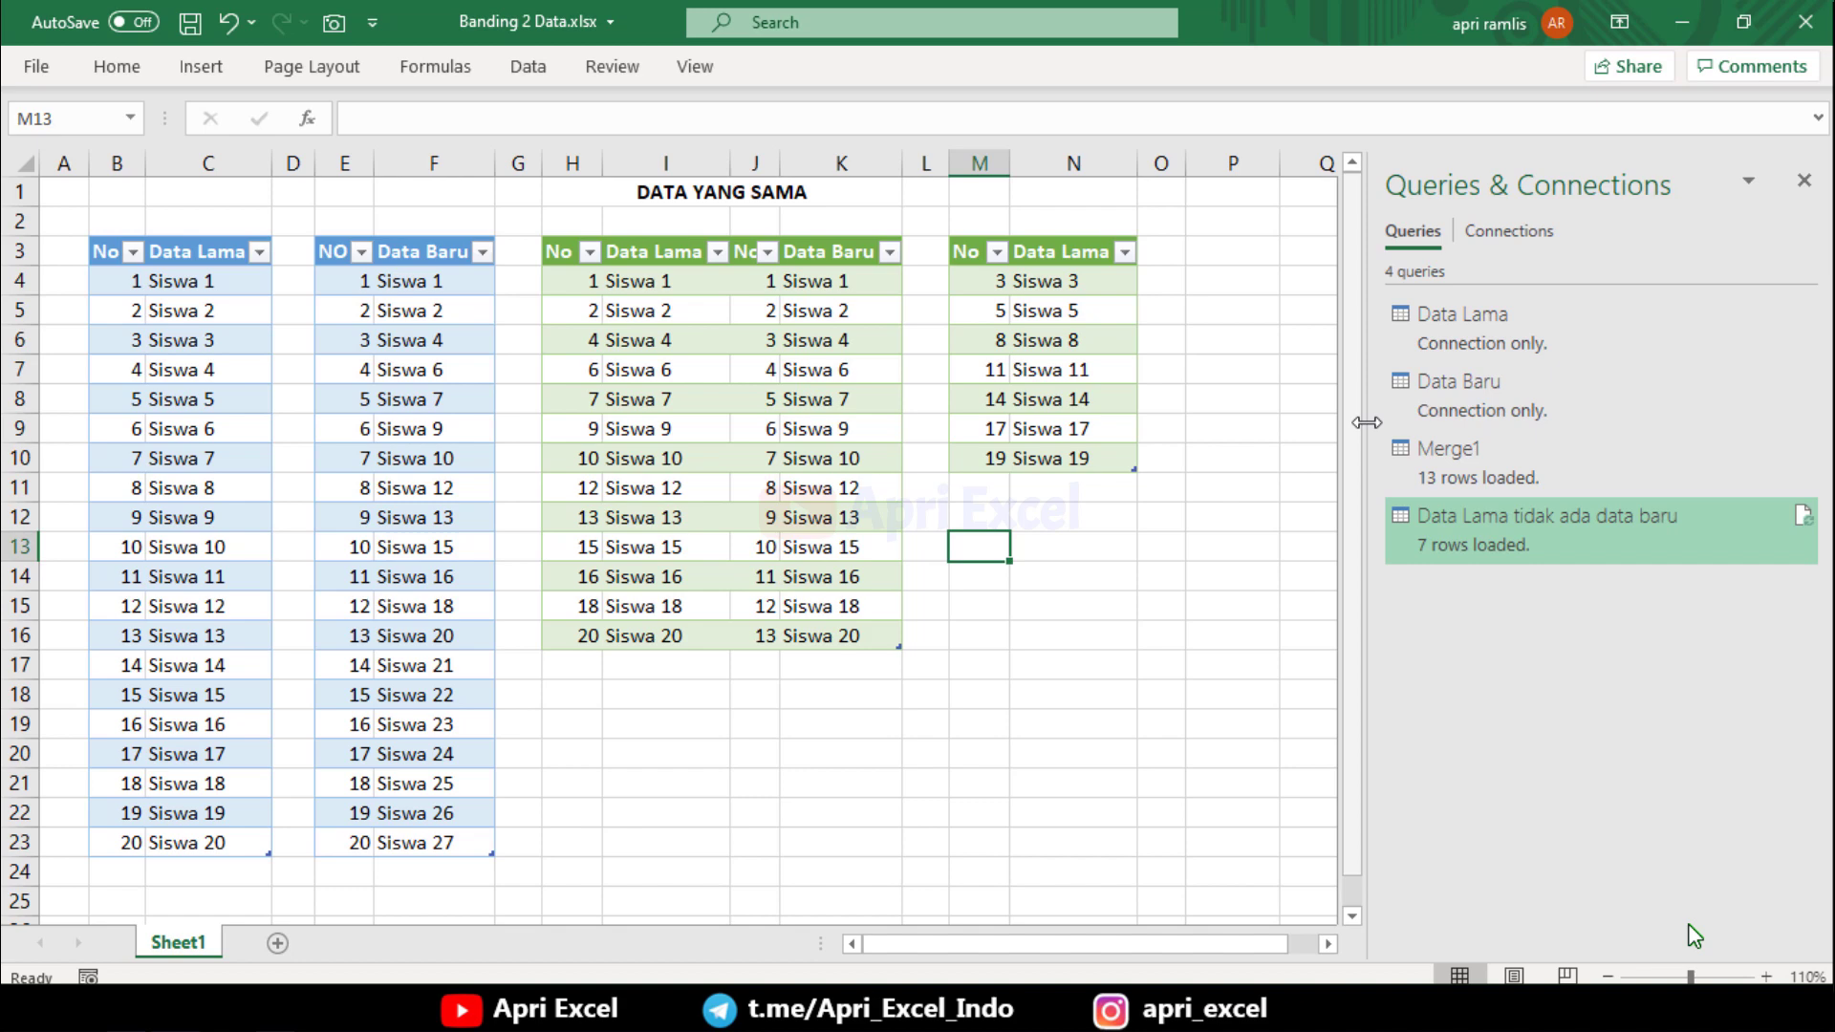
# Step: Merge the Data Baru query with Data Lama, matching the Data Baru and Data Lama columns with a Left Anti join
pyautogui.click(1491, 387)
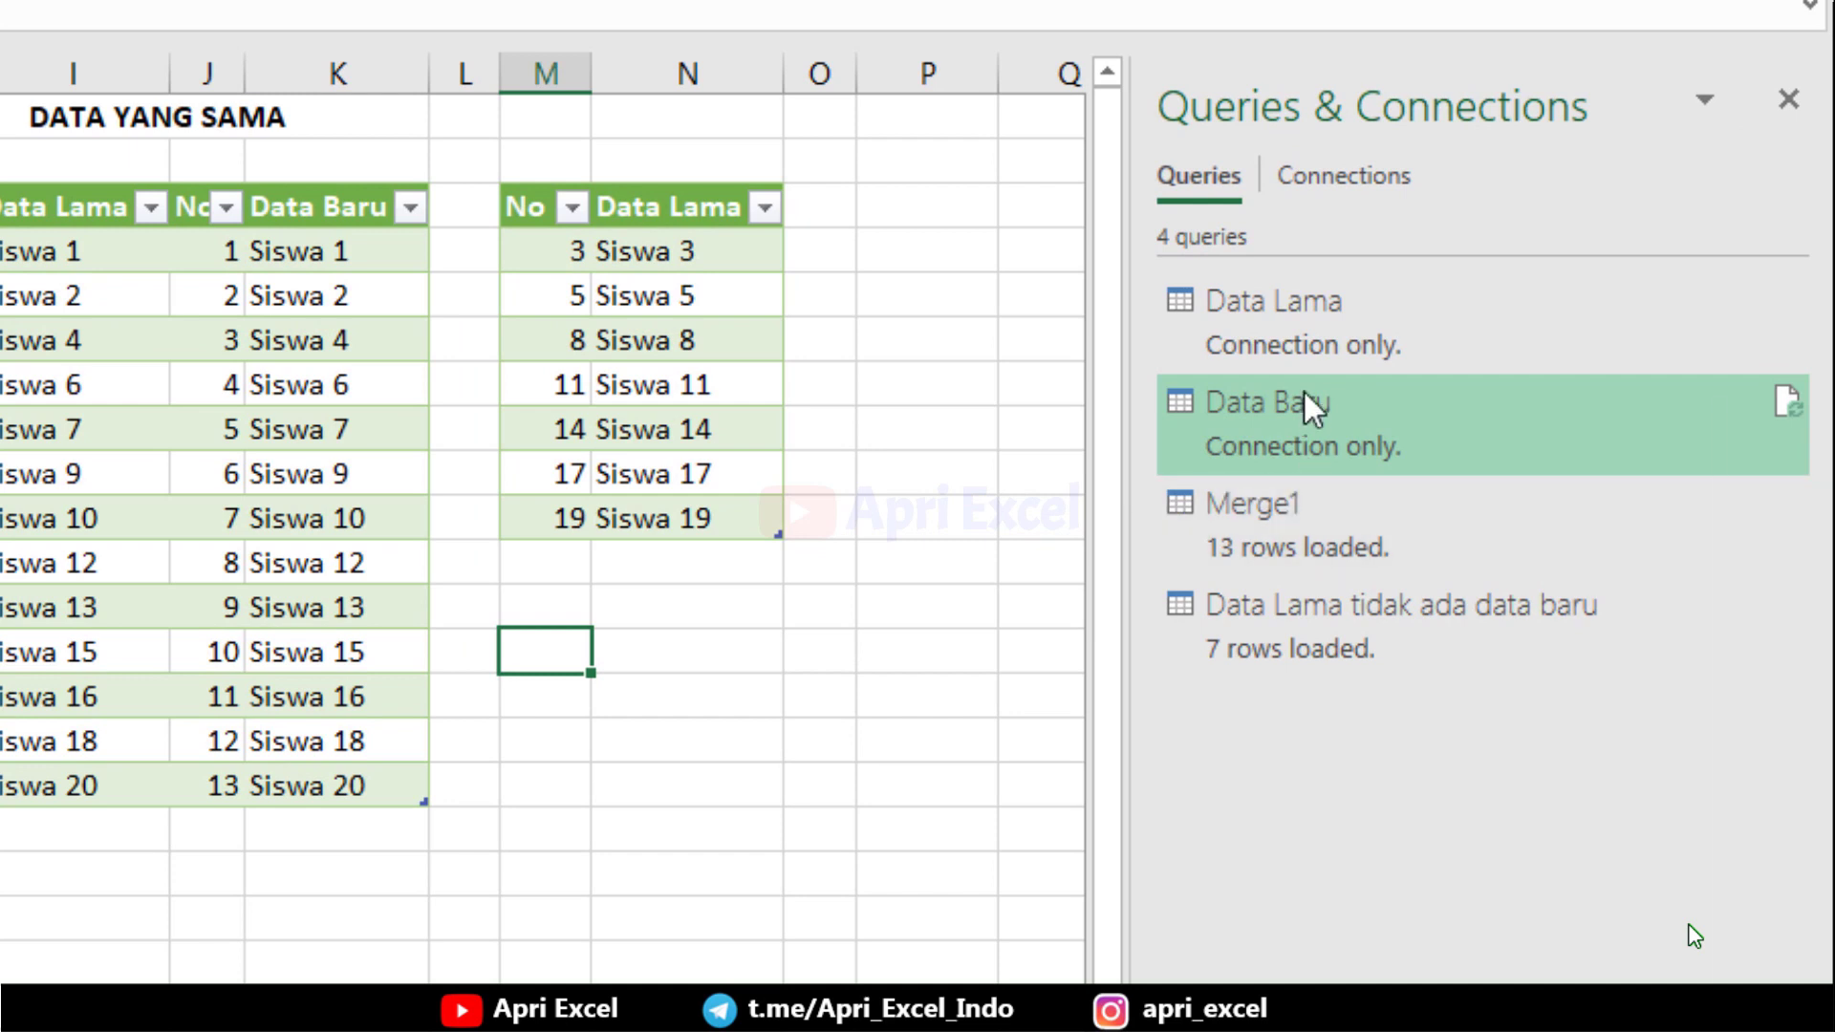
pyautogui.rightClick(1306, 392)
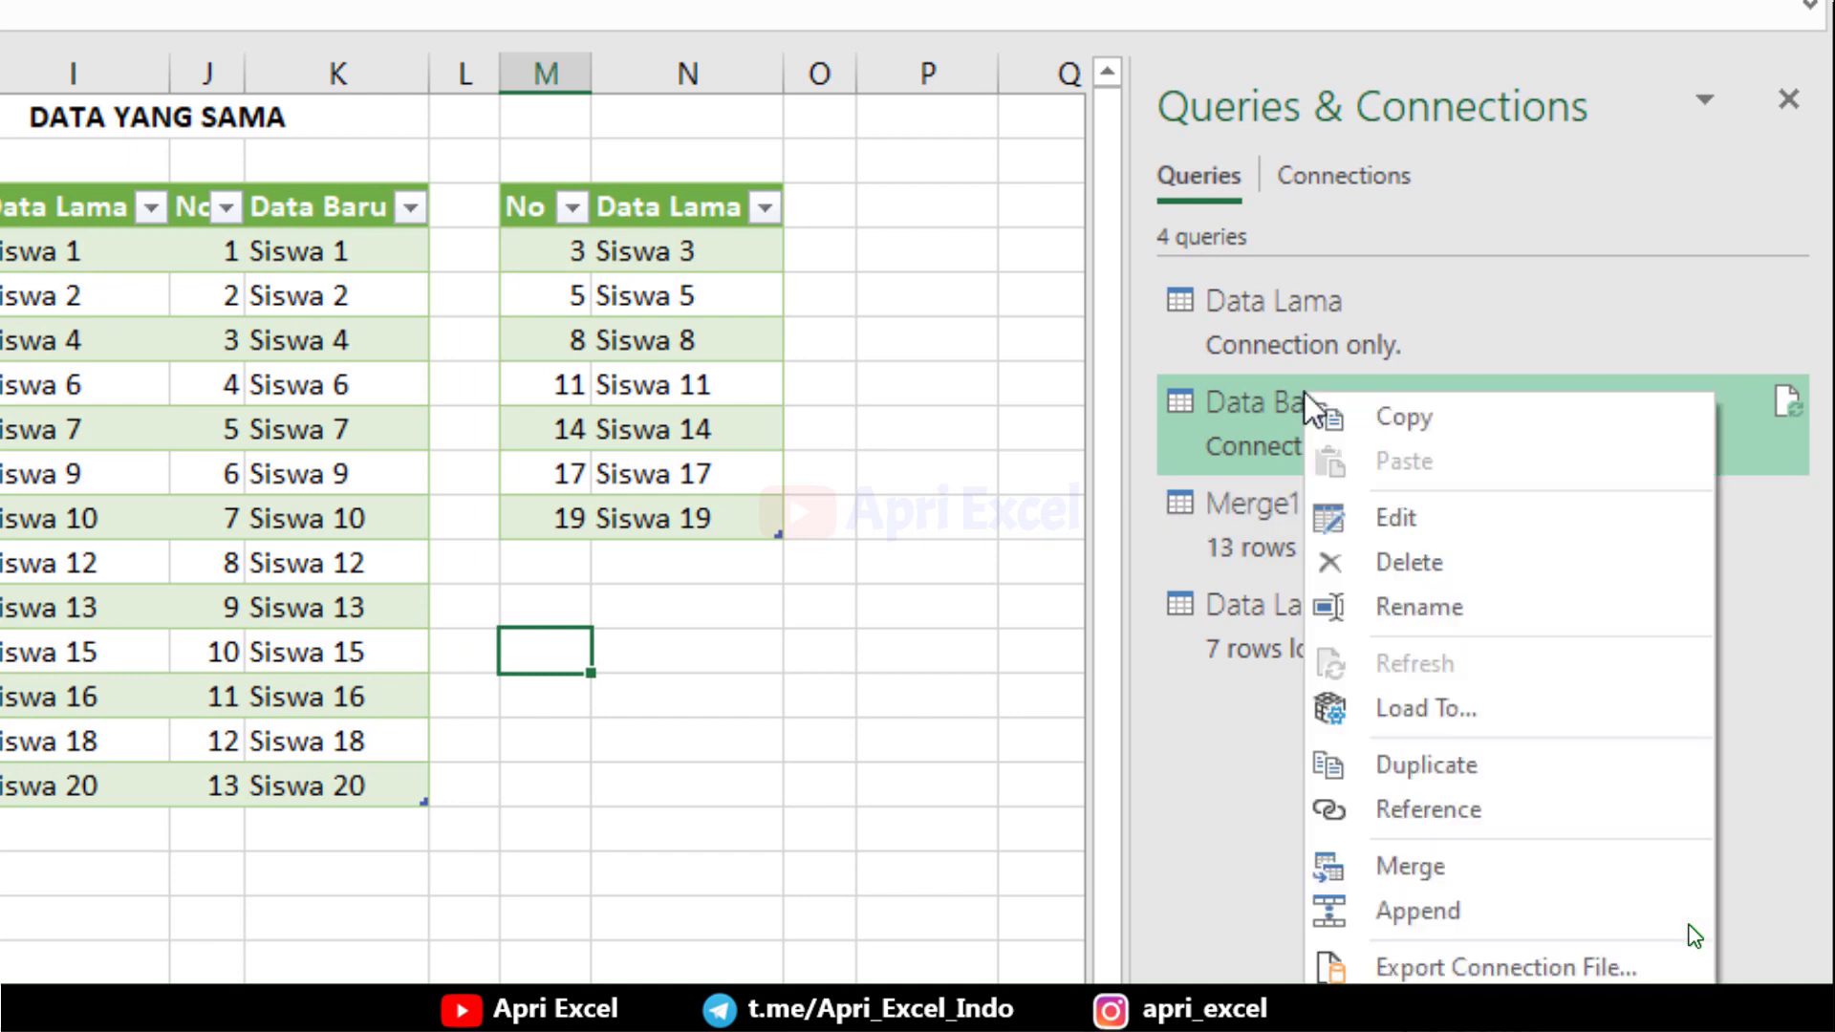
pyautogui.click(1429, 863)
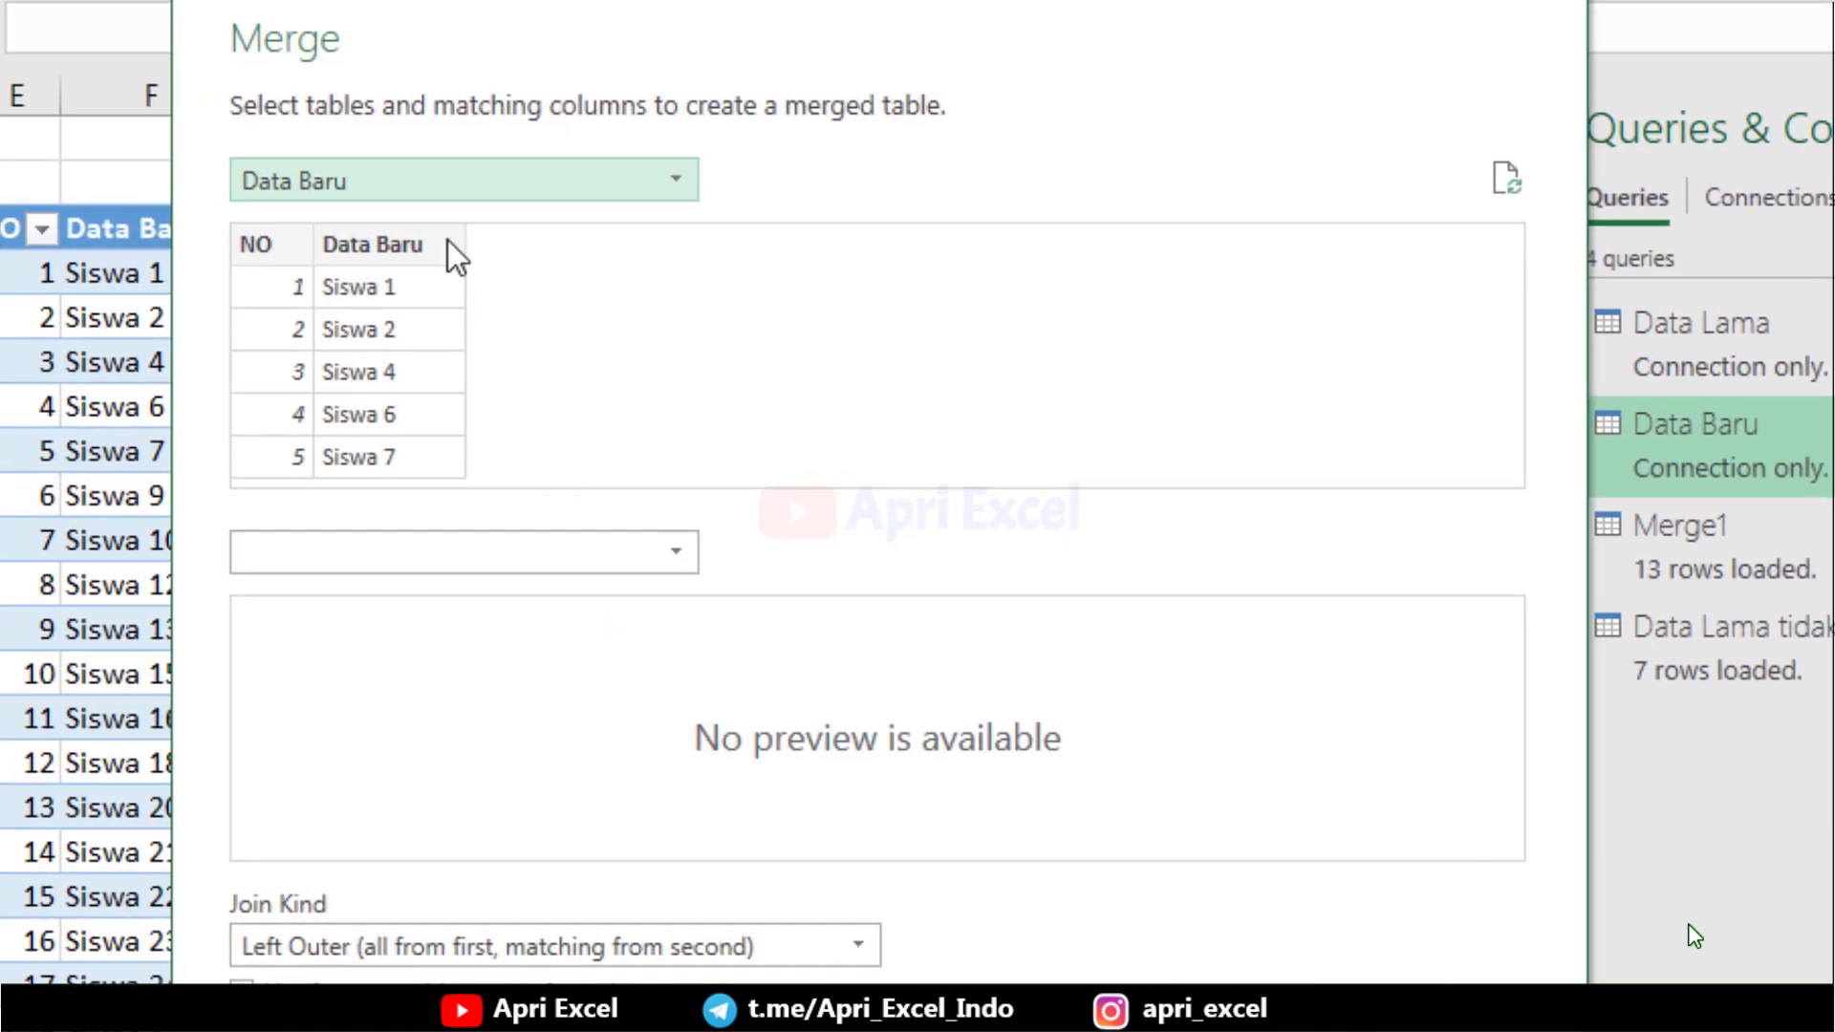
pyautogui.click(468, 554)
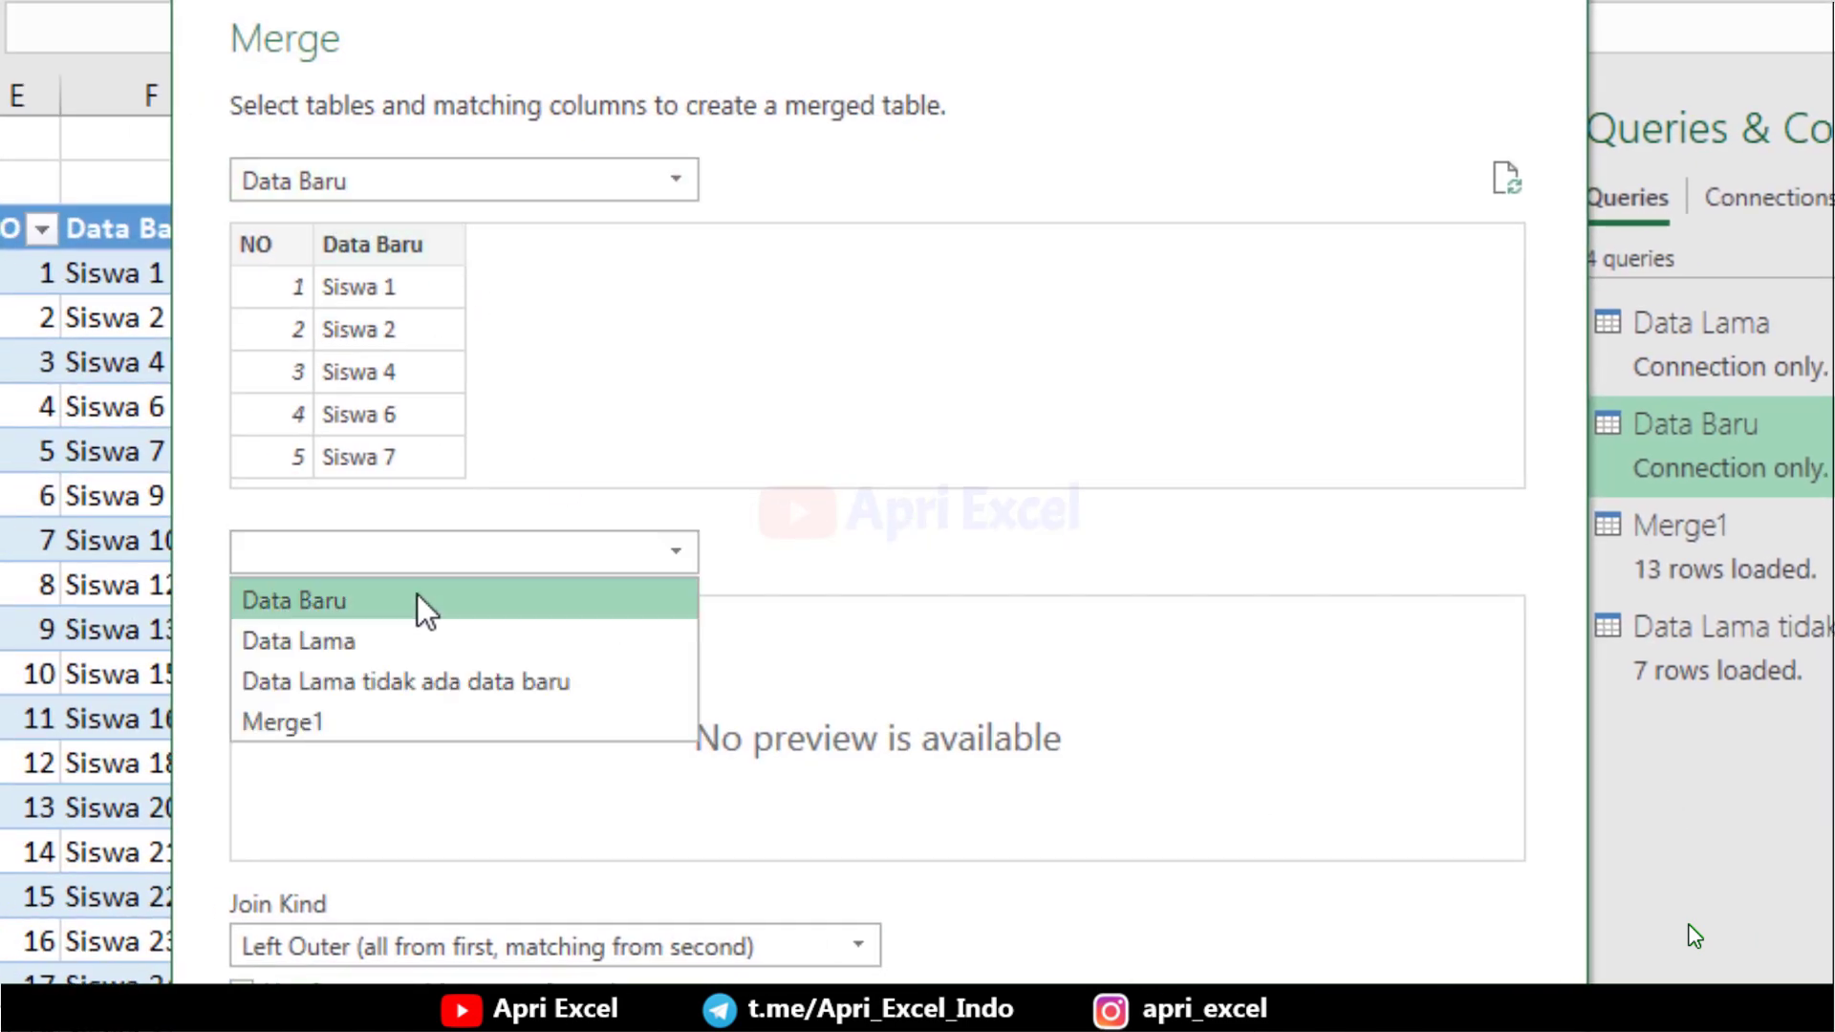
pyautogui.click(379, 650)
pyautogui.click(381, 250)
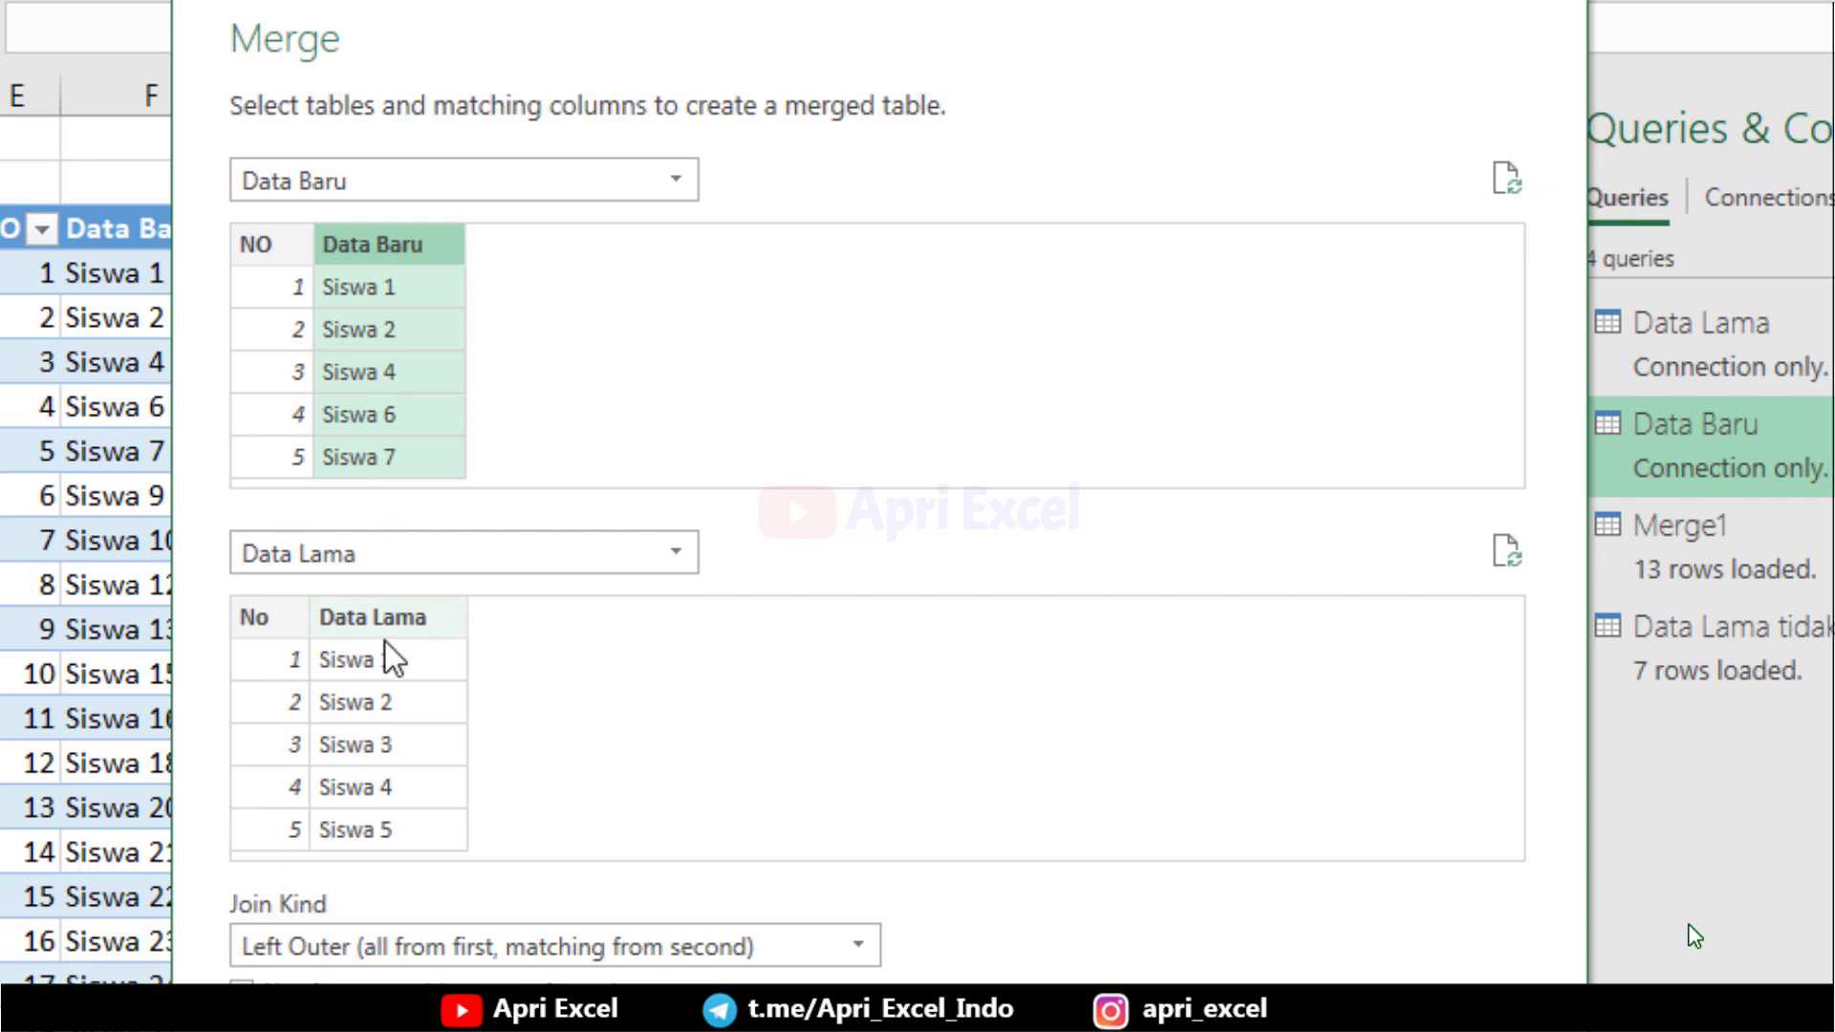
pyautogui.click(448, 618)
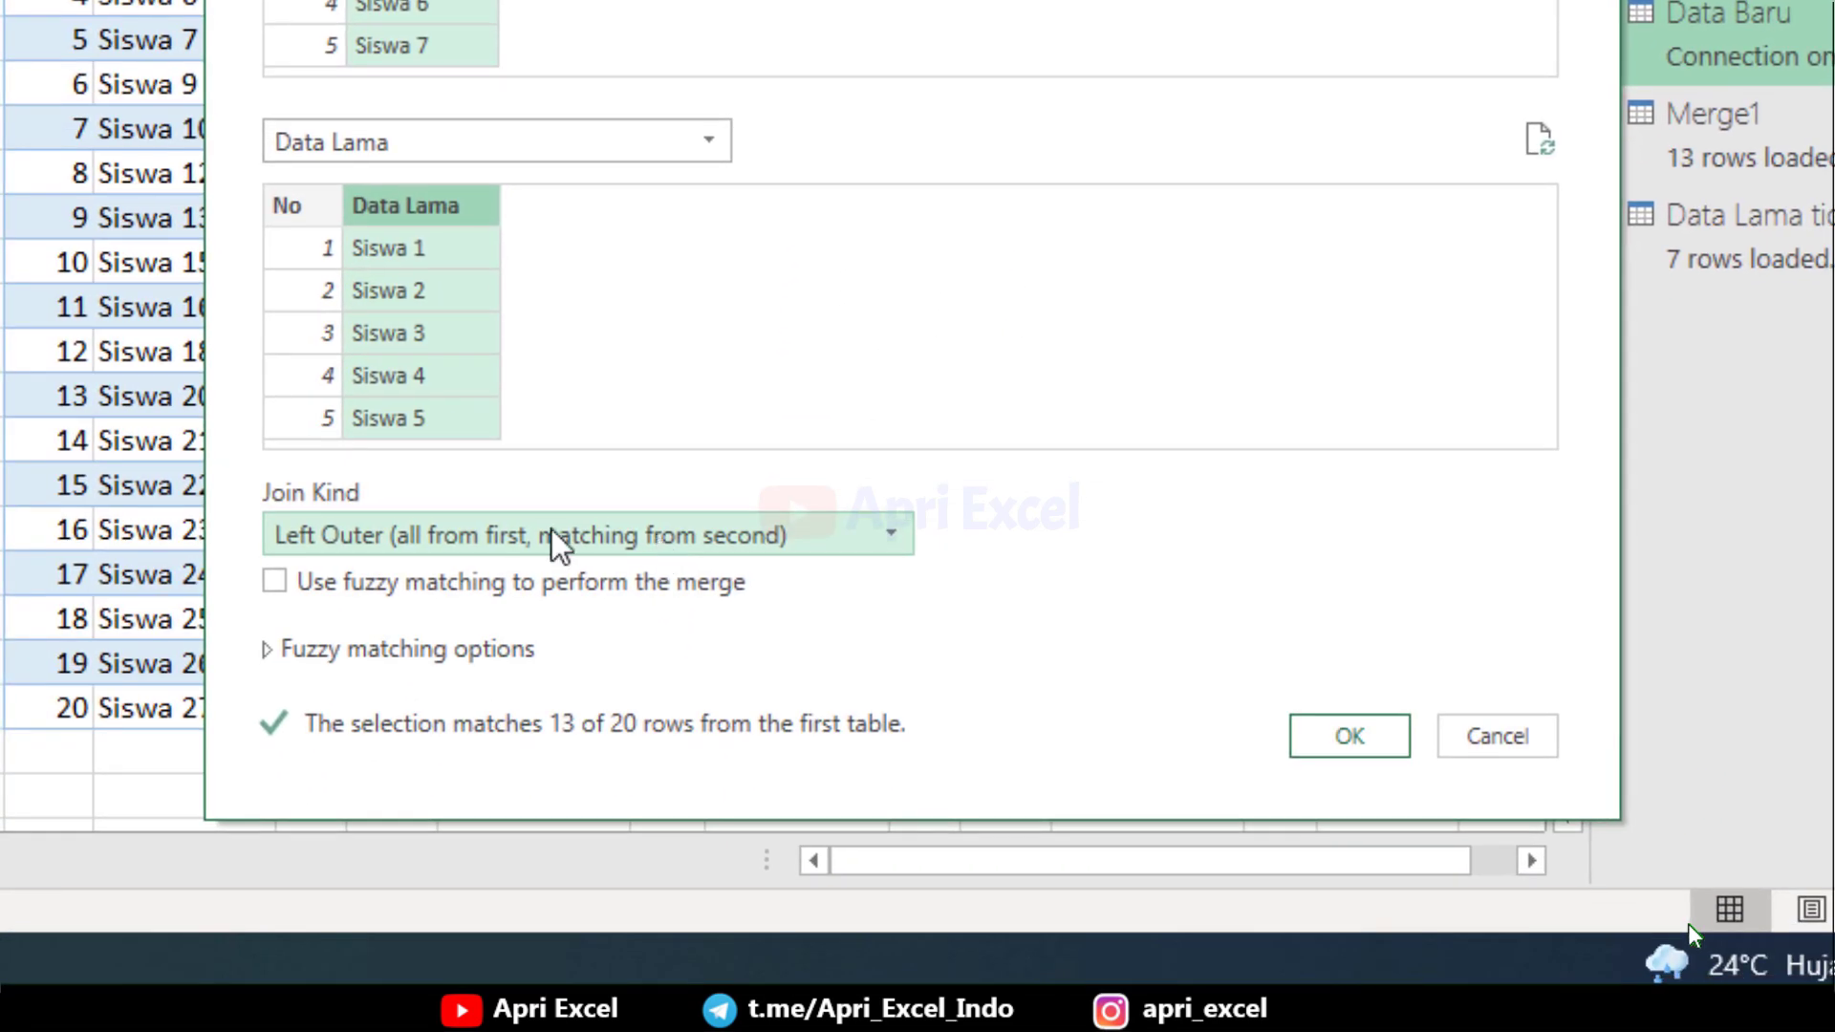
pyautogui.click(552, 533)
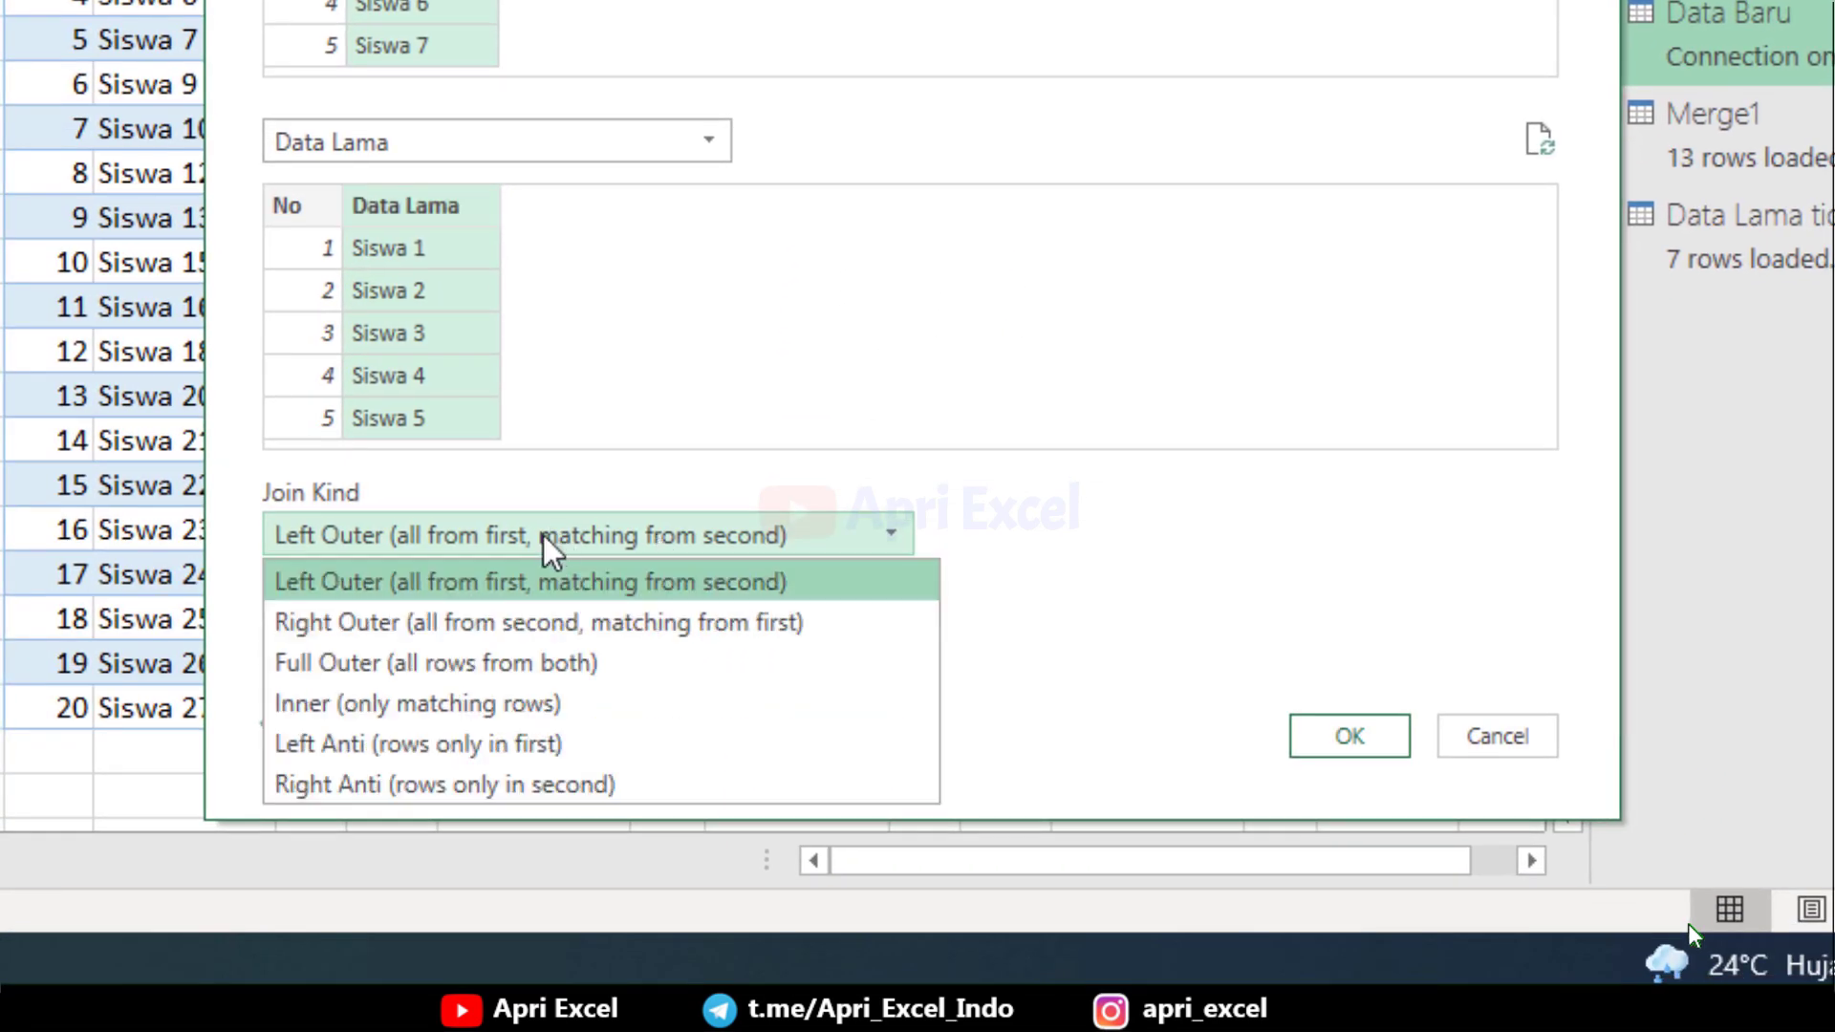
pyautogui.click(393, 746)
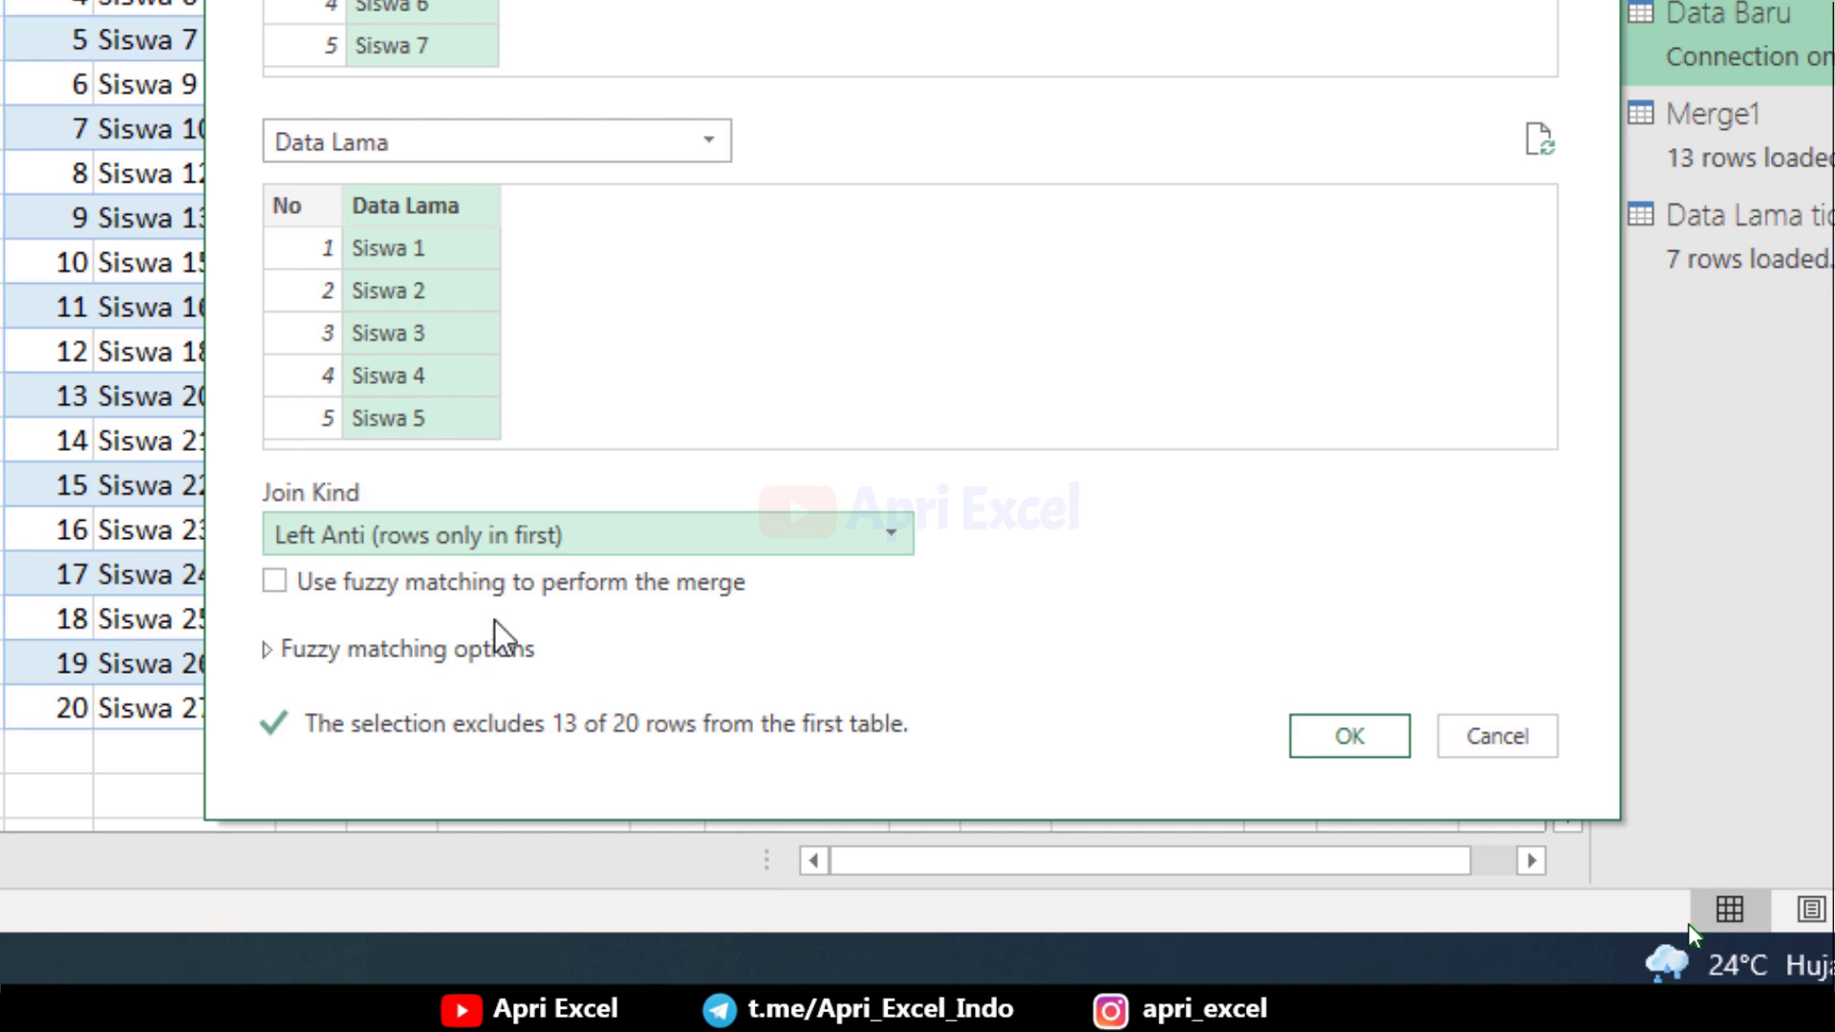
pyautogui.click(1358, 719)
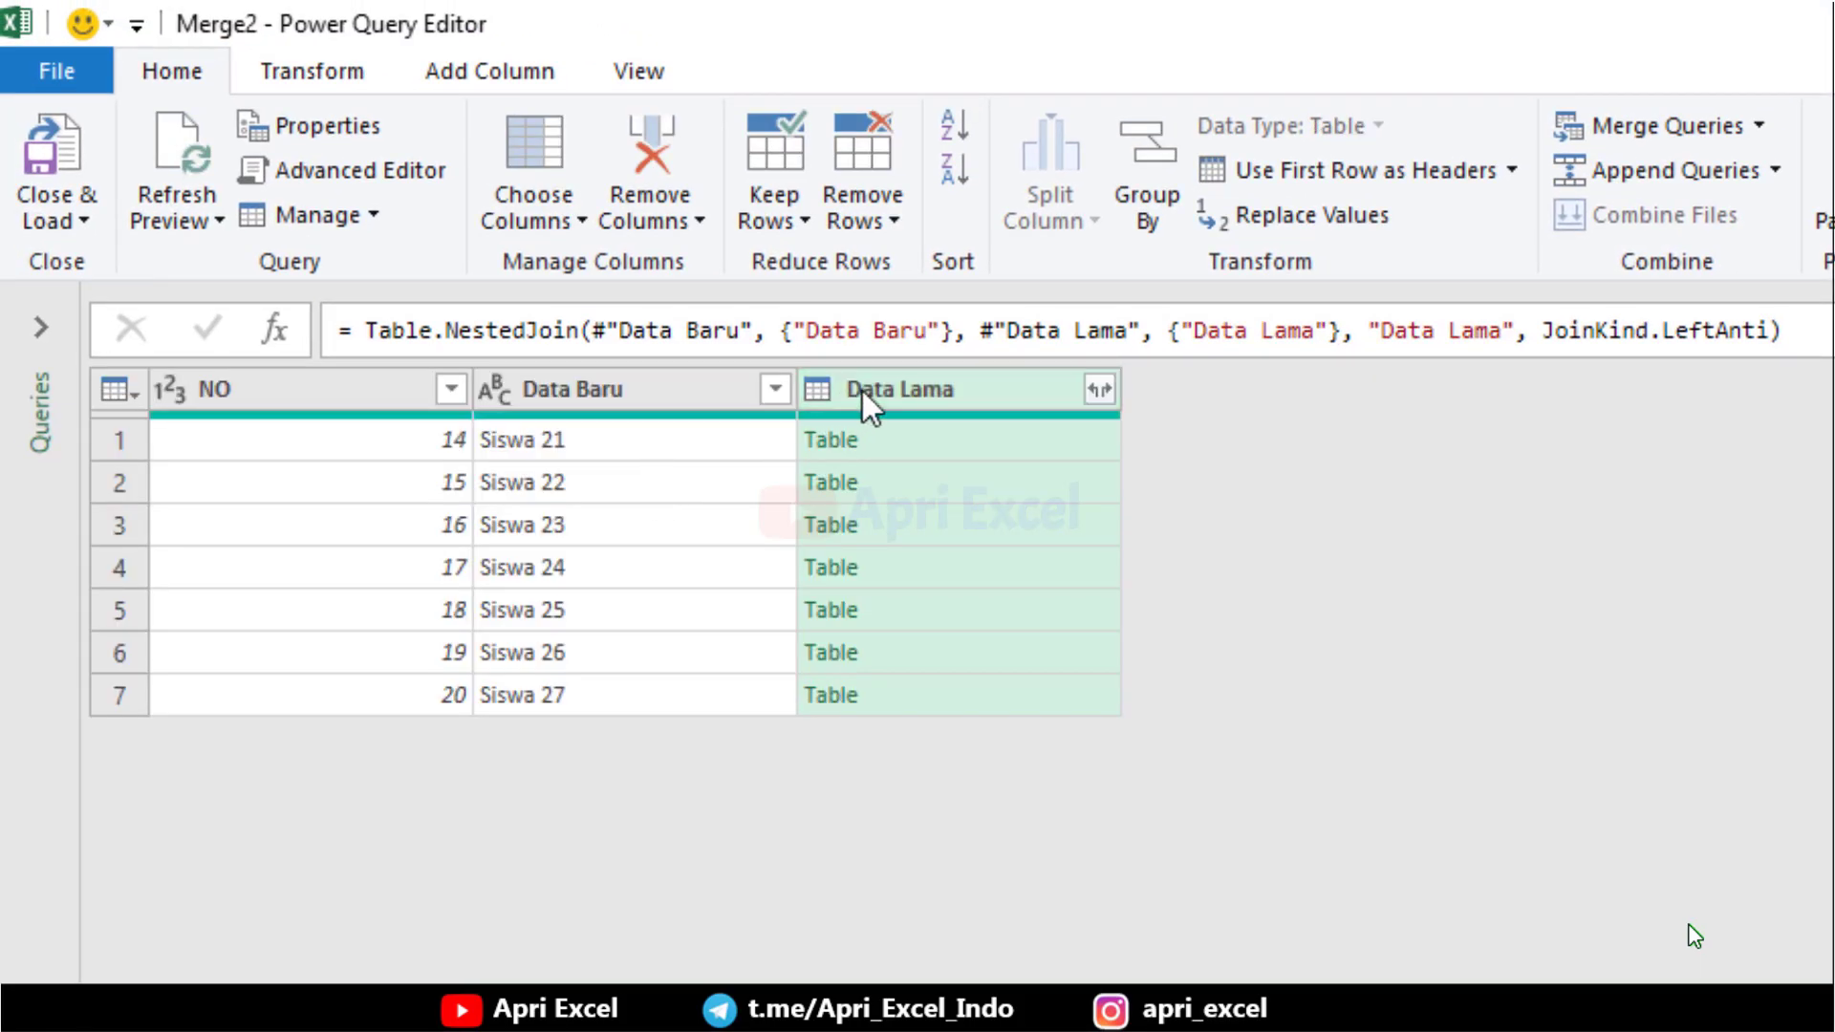
# Step: Remove the Data Lama column from the Merge2 query and rename the query as Data baru tidak ada di data lama
pyautogui.rightClick(862, 392)
pyautogui.click(966, 476)
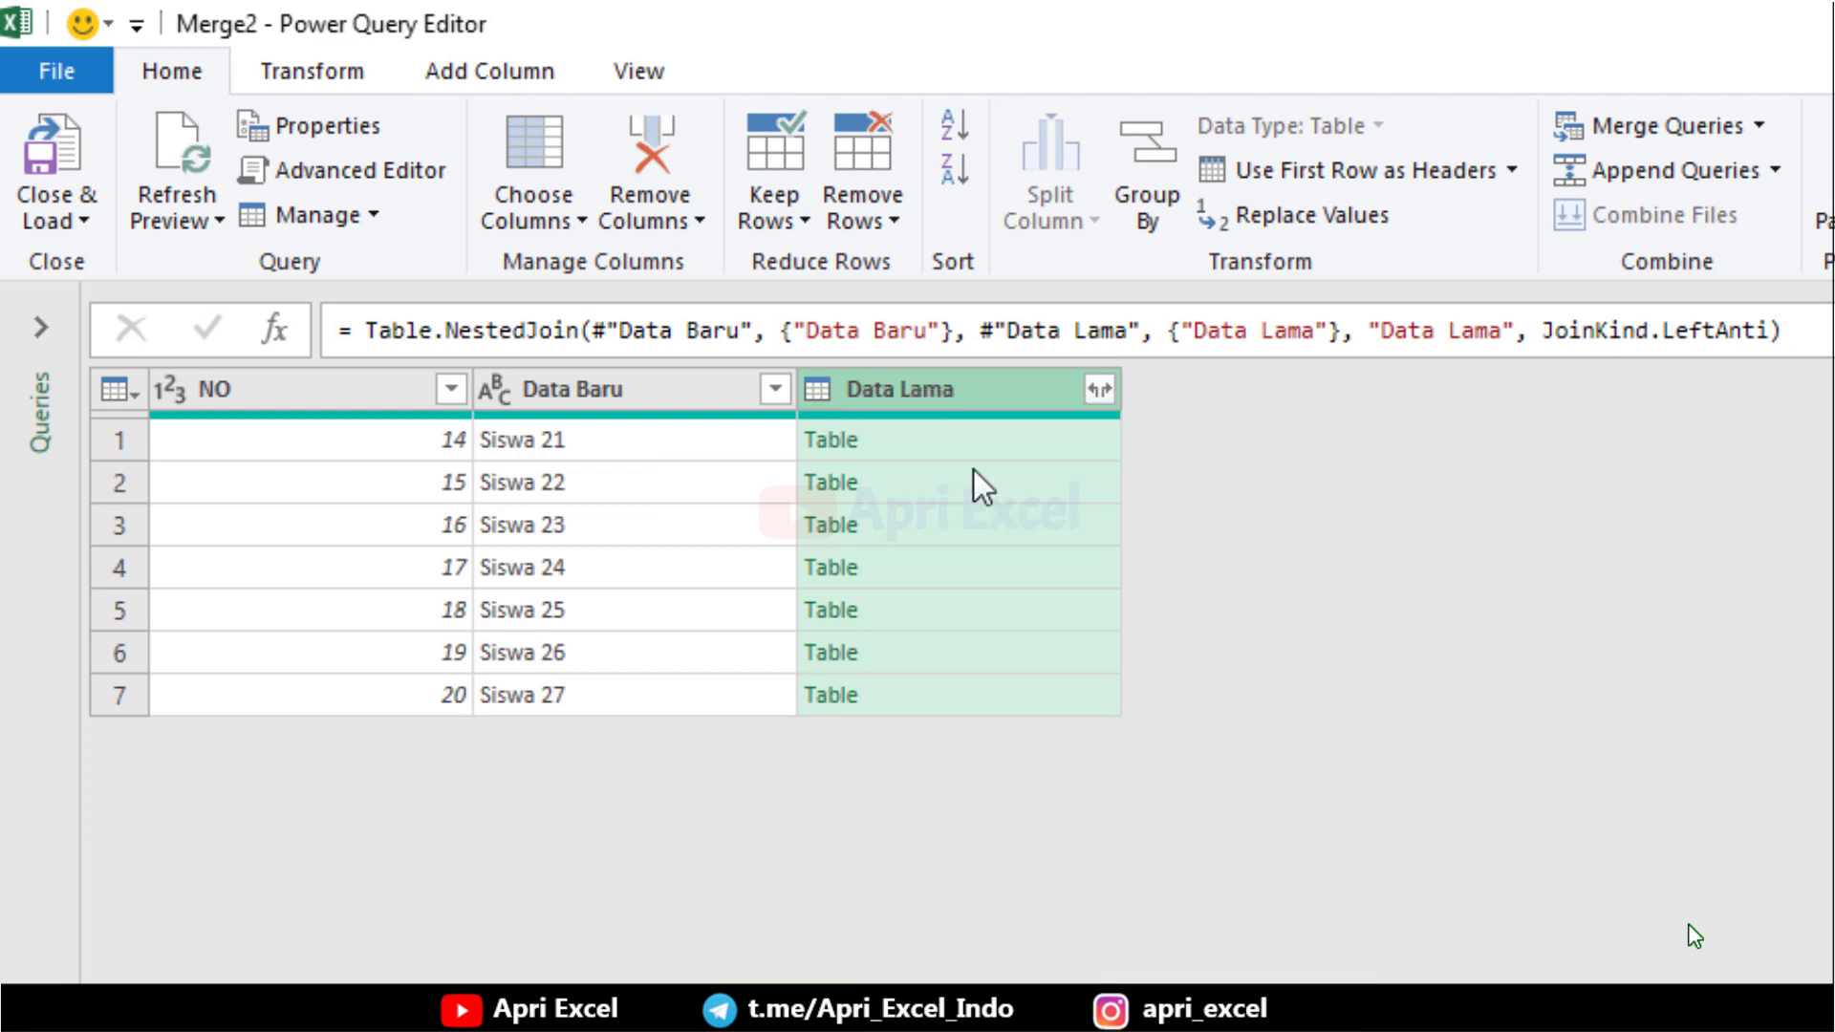
pyautogui.click(38, 317)
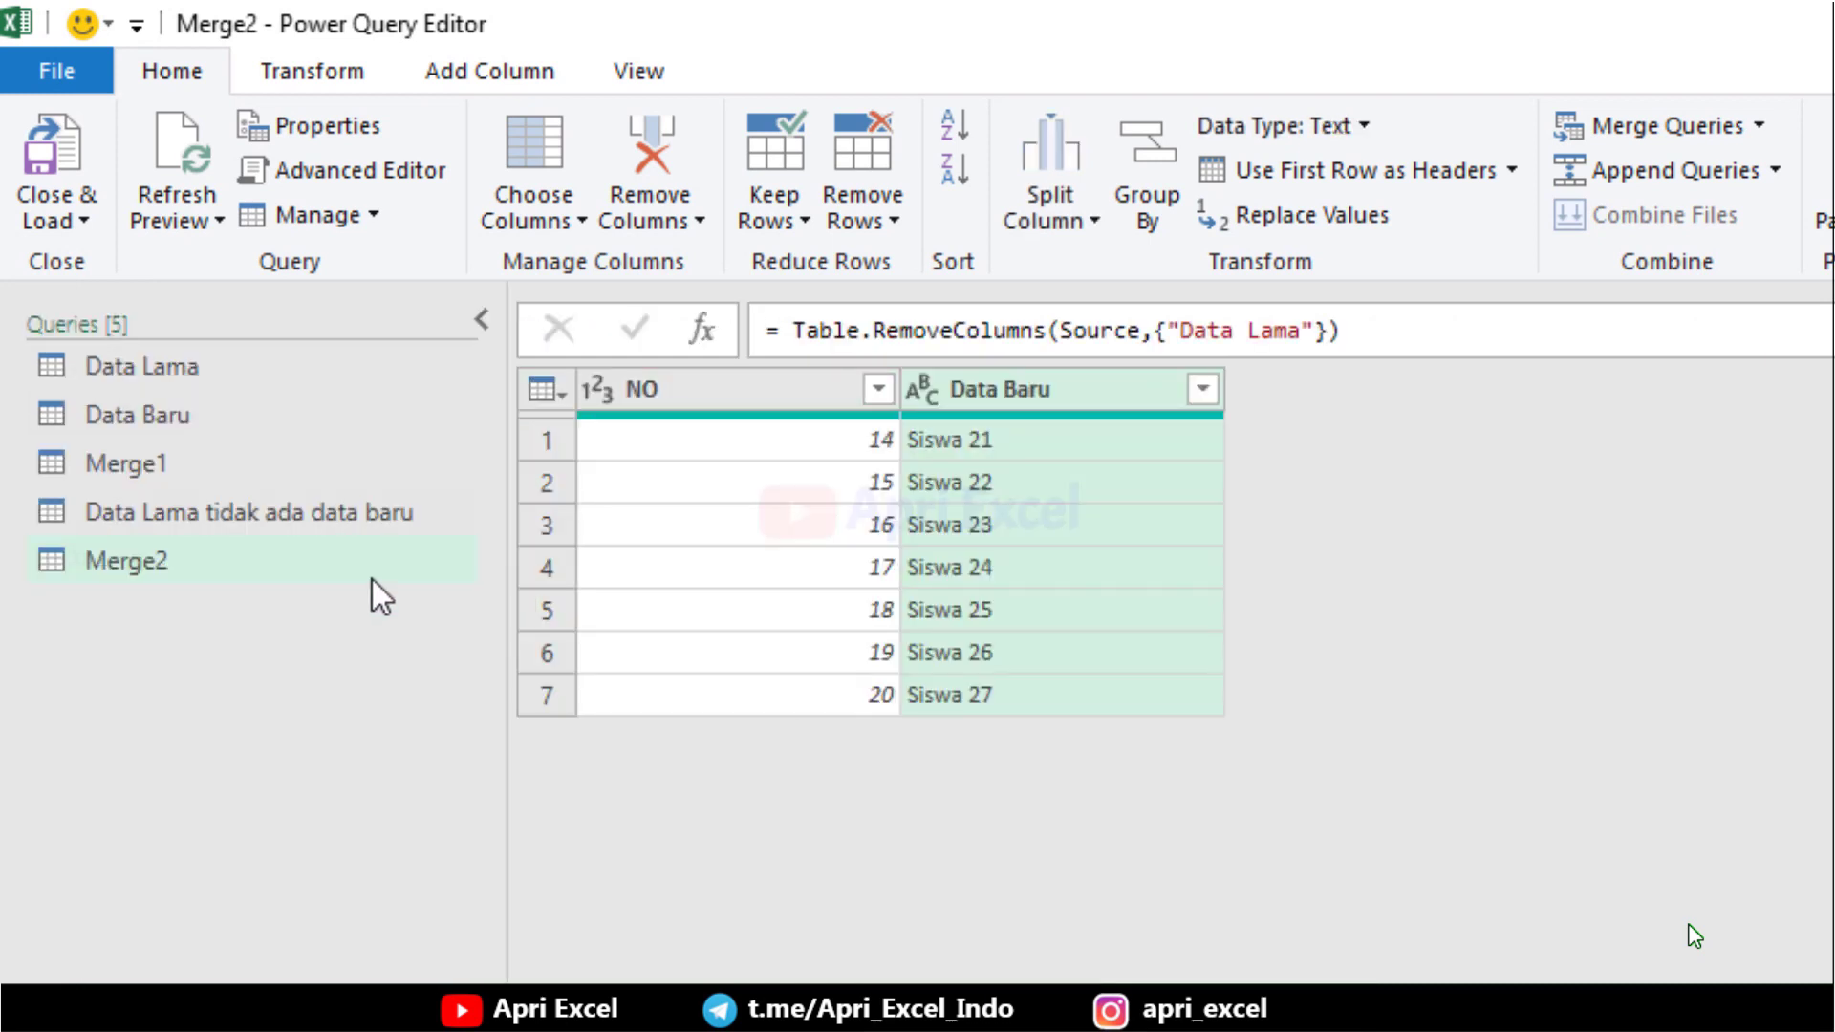
pyautogui.doubleClick(130, 565)
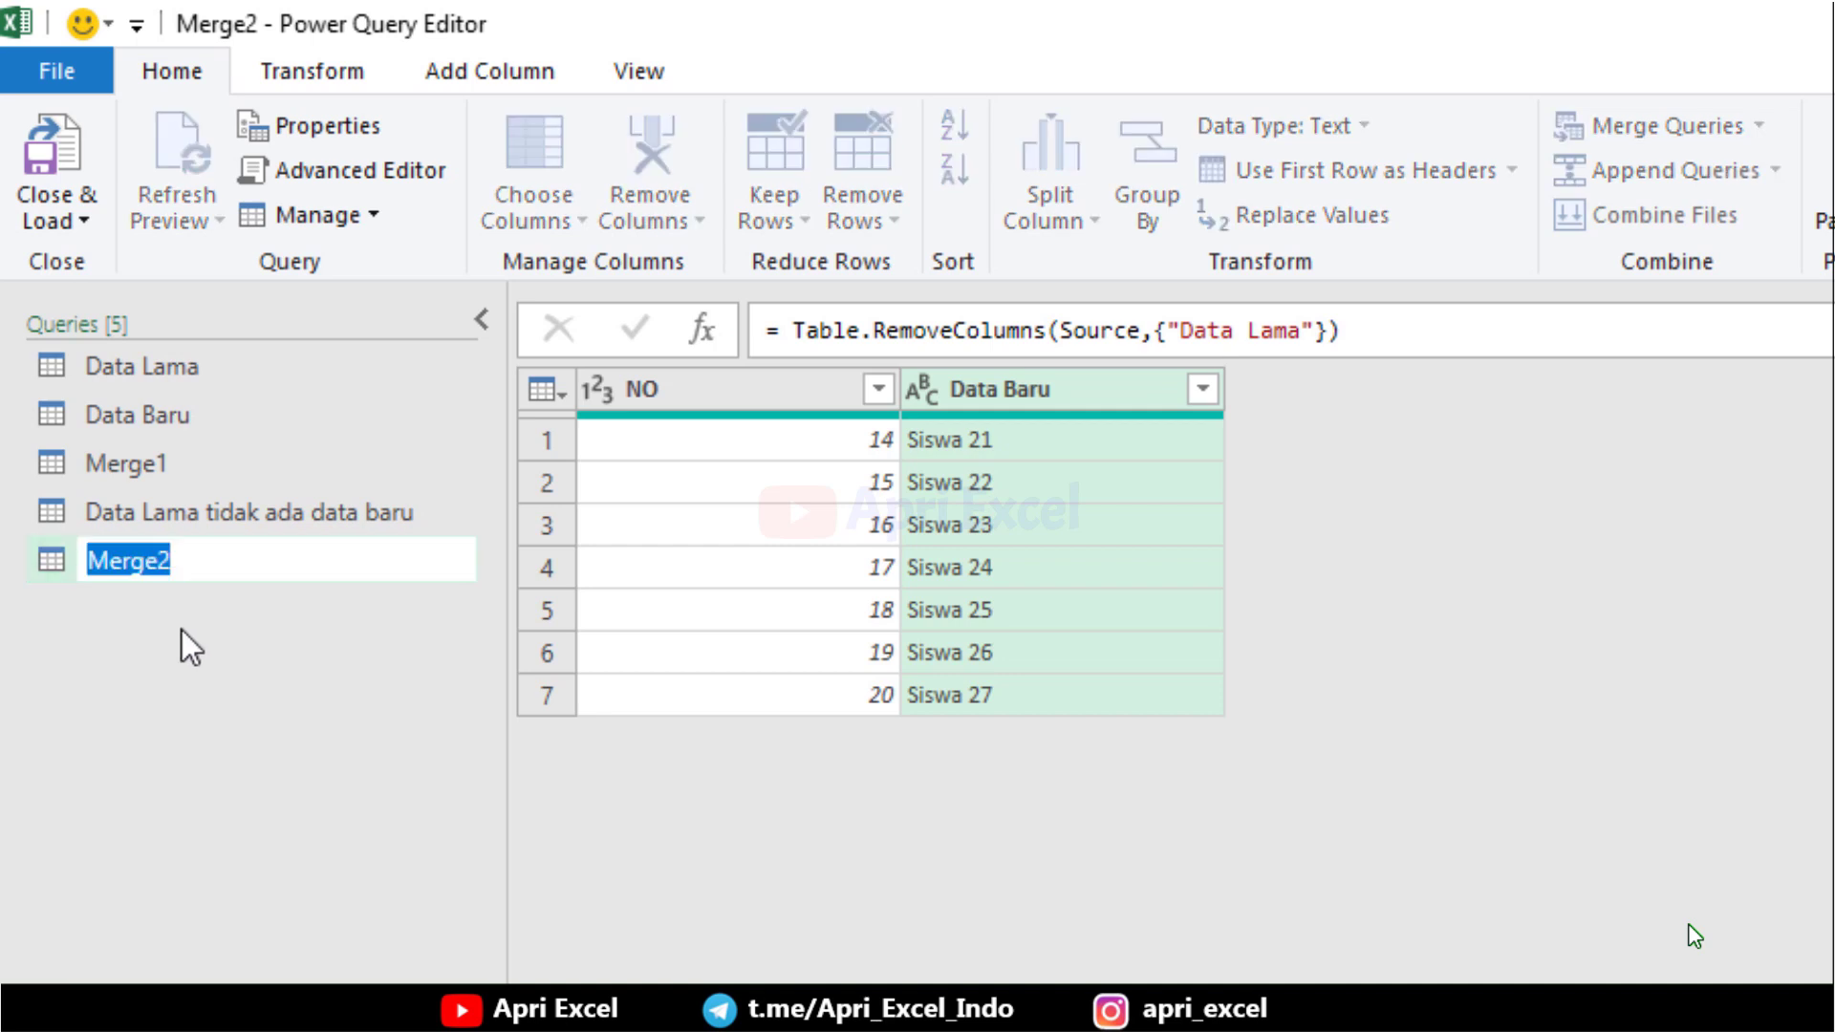
pyautogui.write('Data baru tidak a')
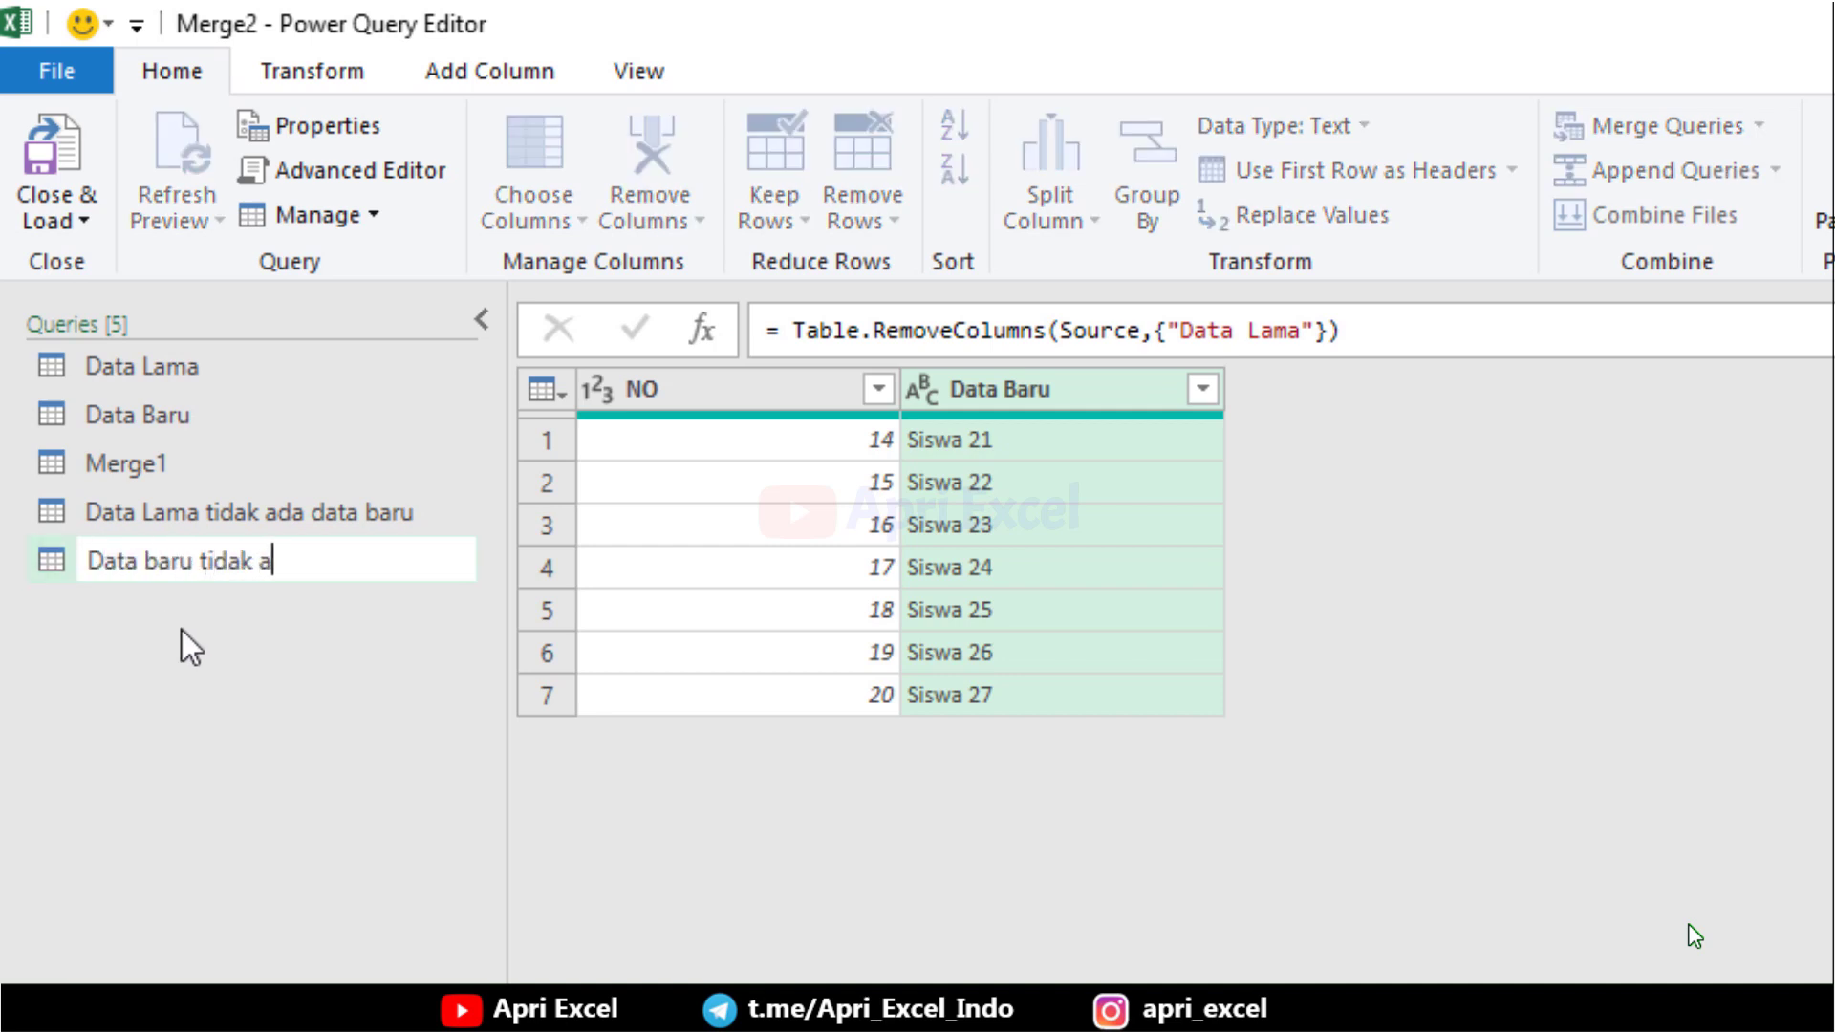
pyautogui.write('da di data lama')
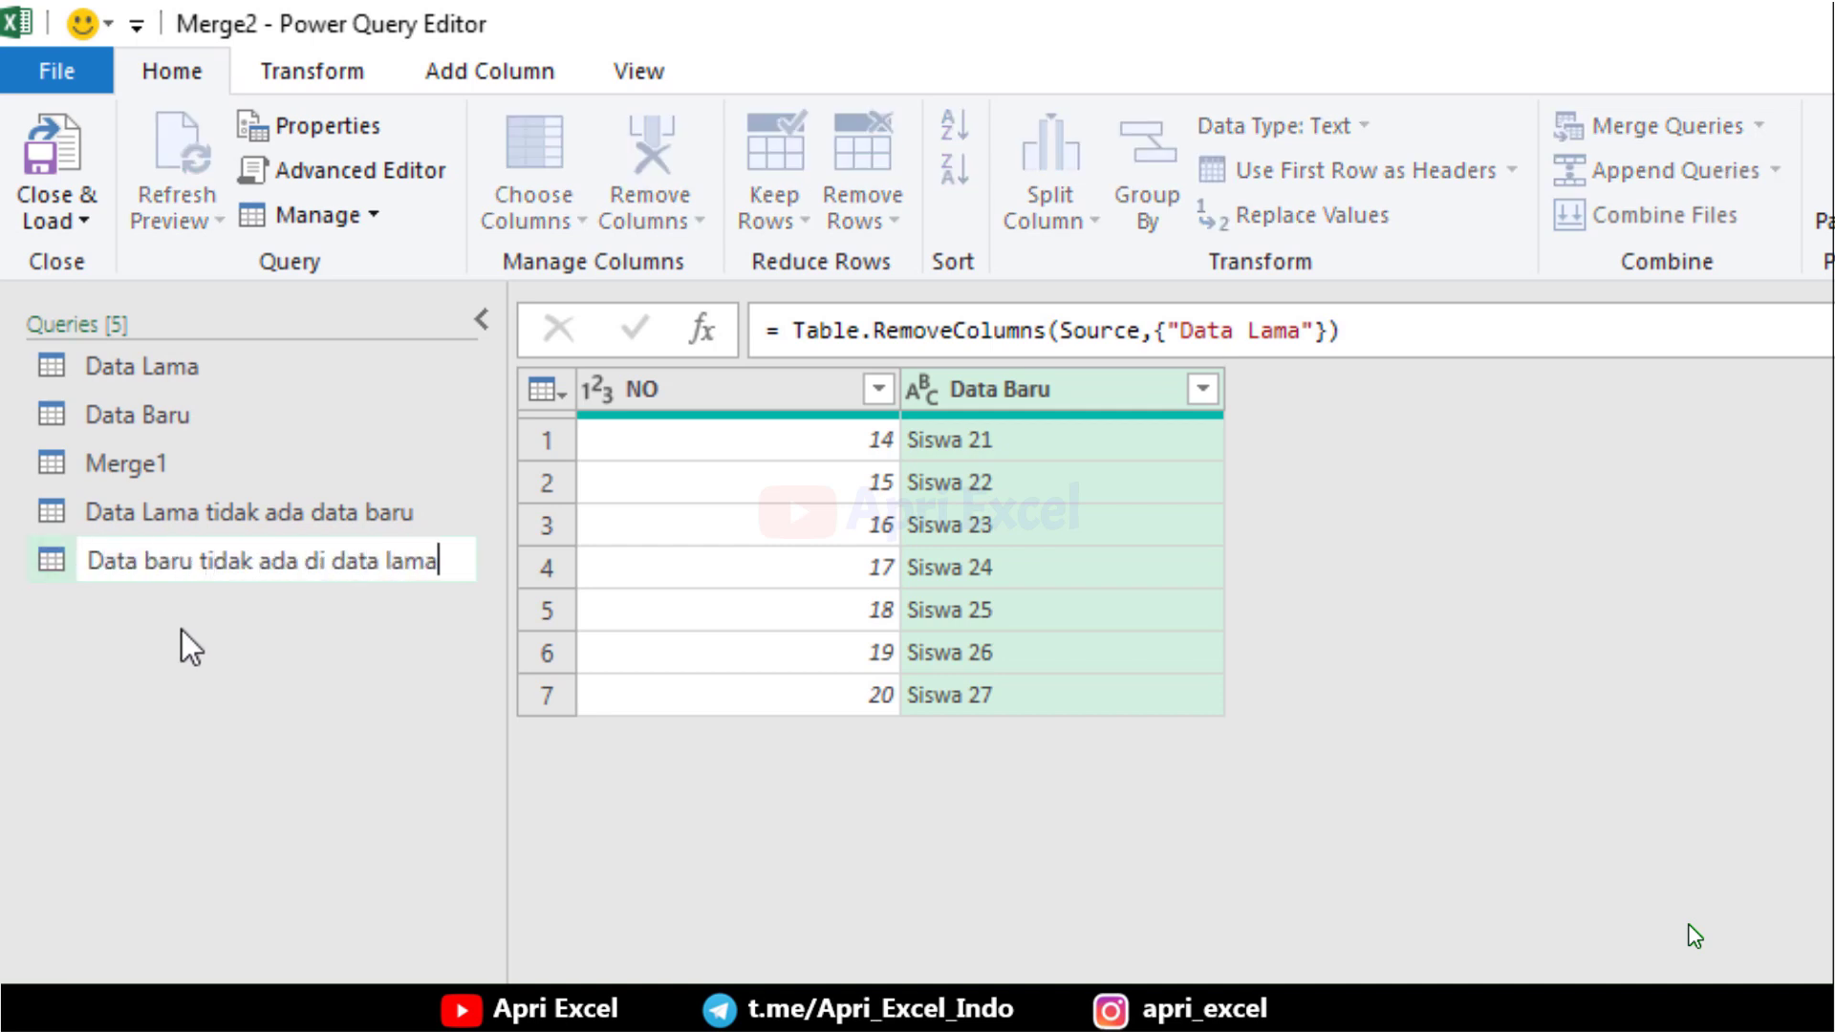
# Step: Close the query editor, load the renamed query as a table in the existing worksheet at P3, and hide the list of queries
pyautogui.click(84, 224)
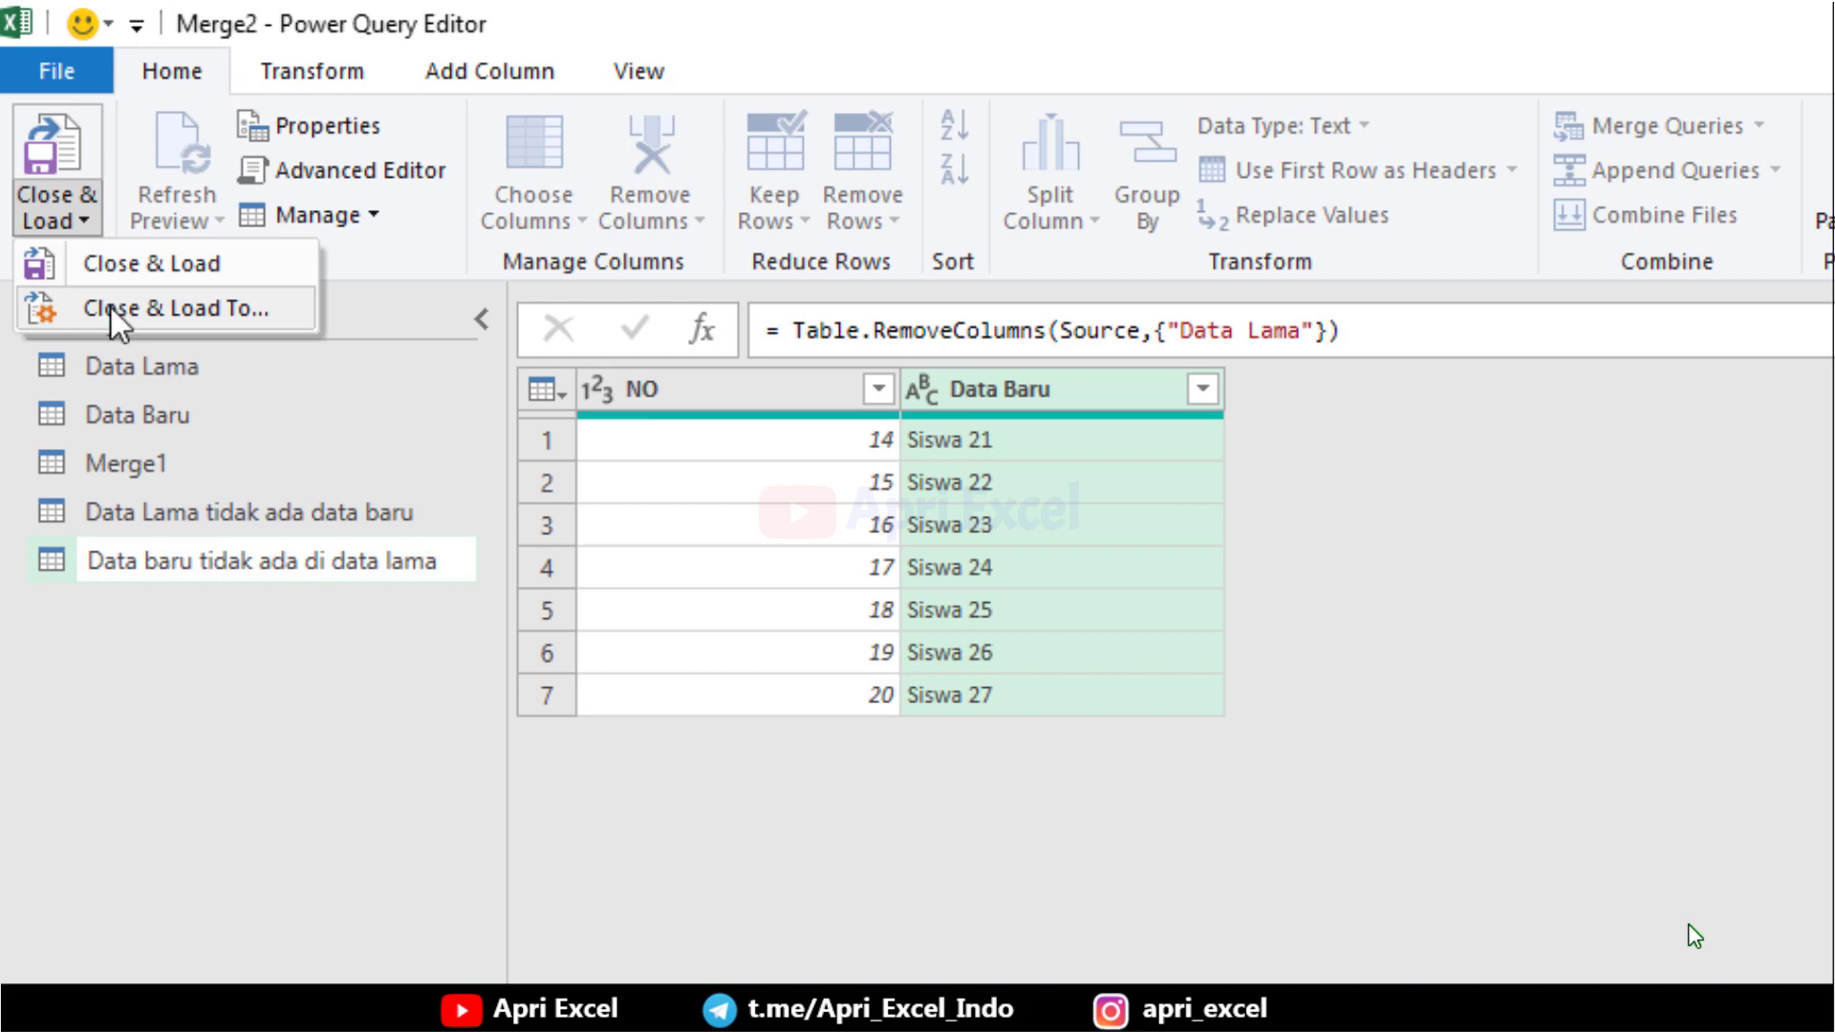
pyautogui.click(111, 308)
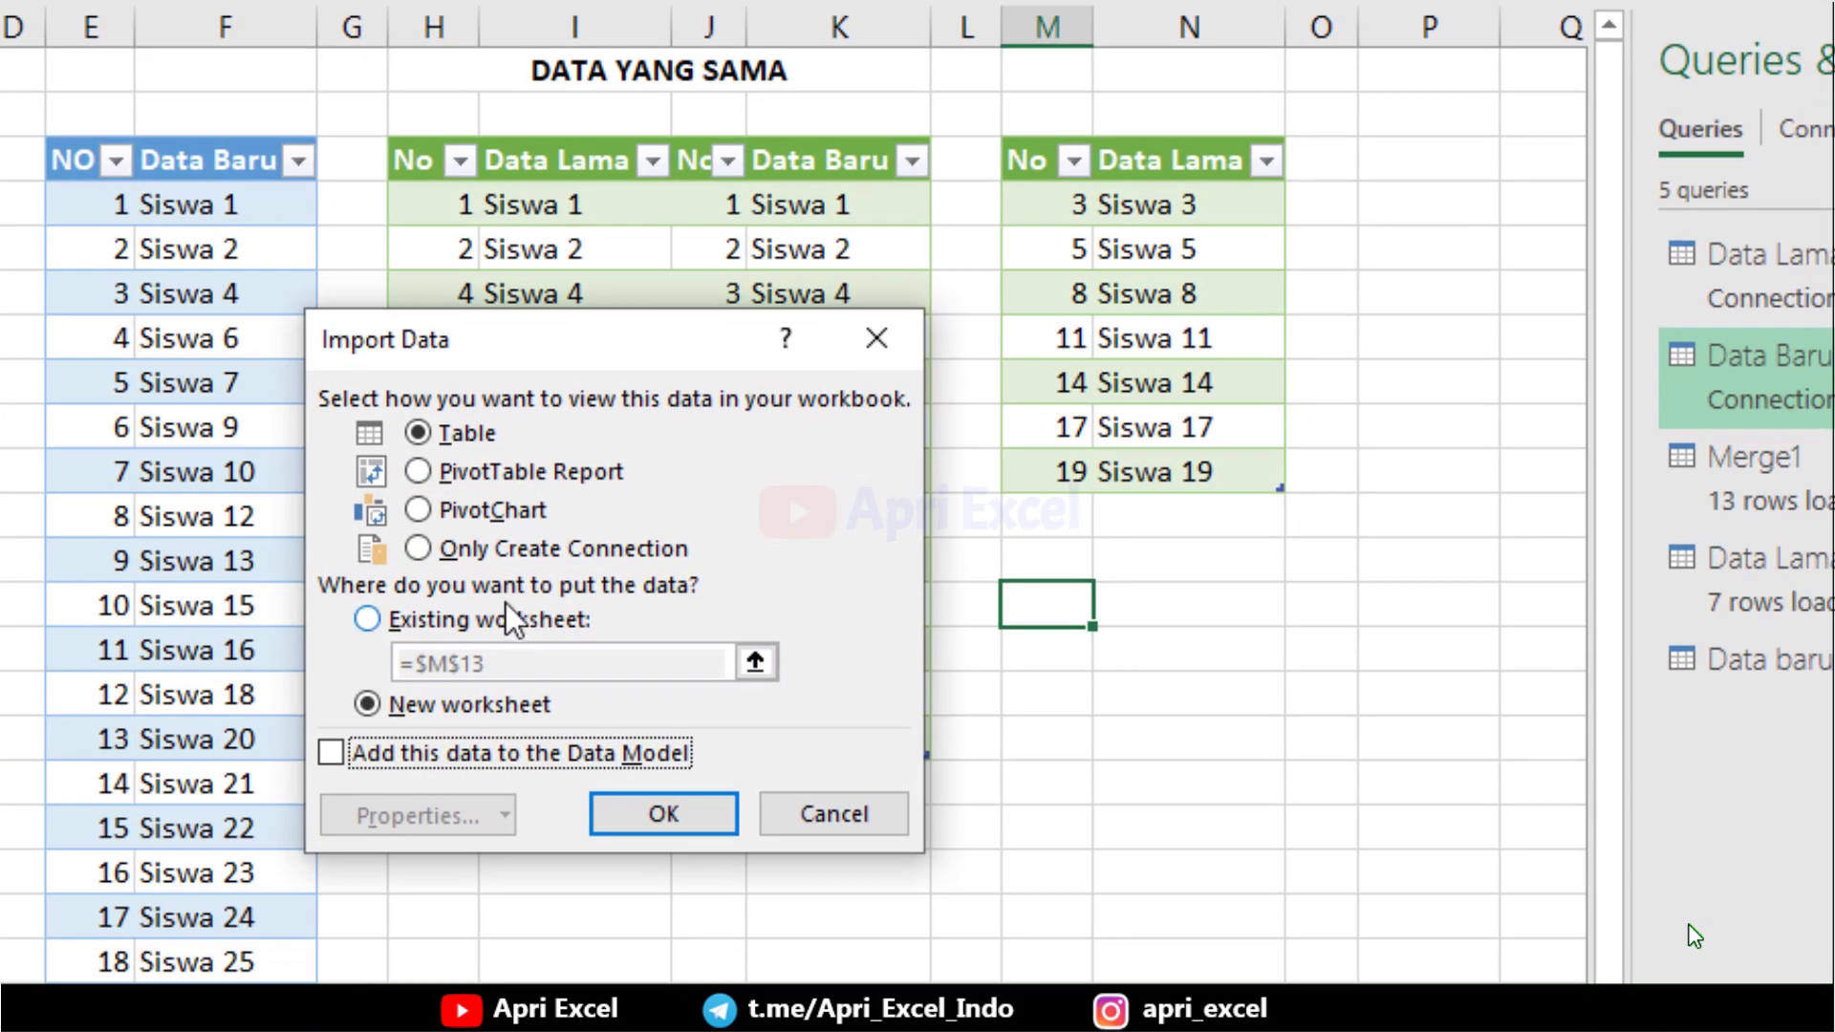
pyautogui.click(472, 620)
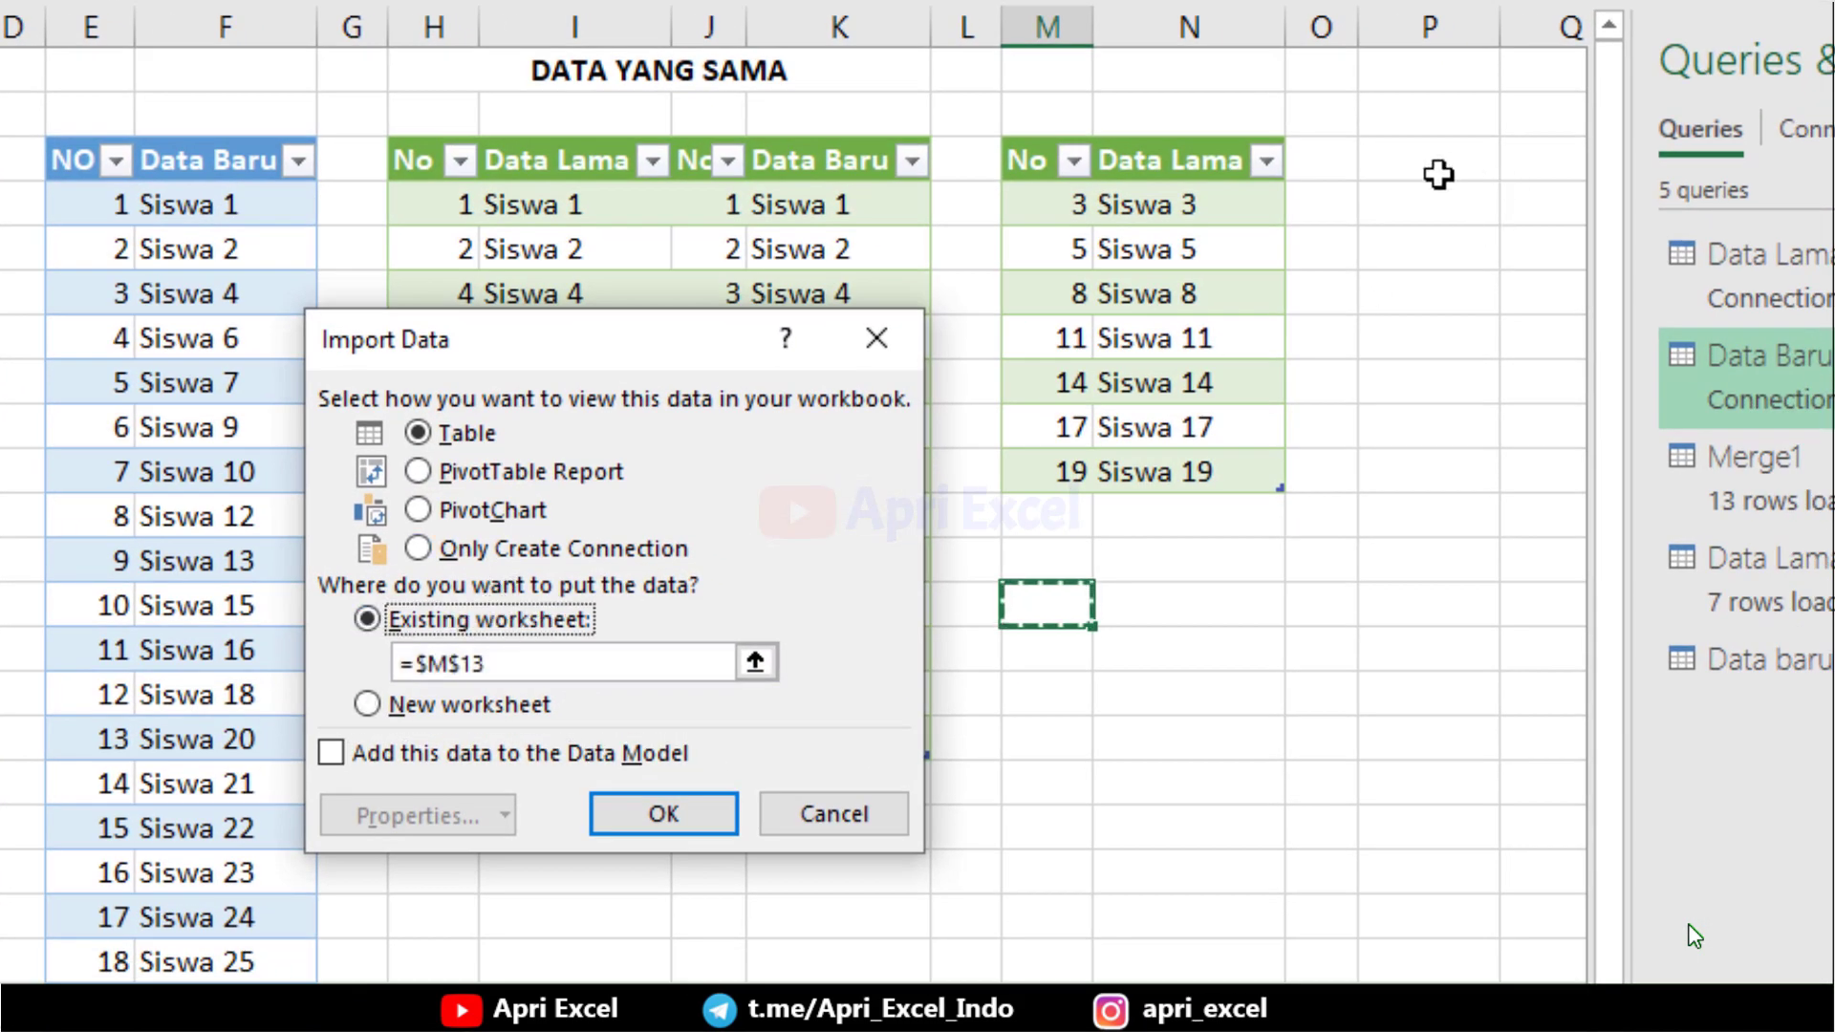
pyautogui.click(1391, 170)
pyautogui.click(667, 813)
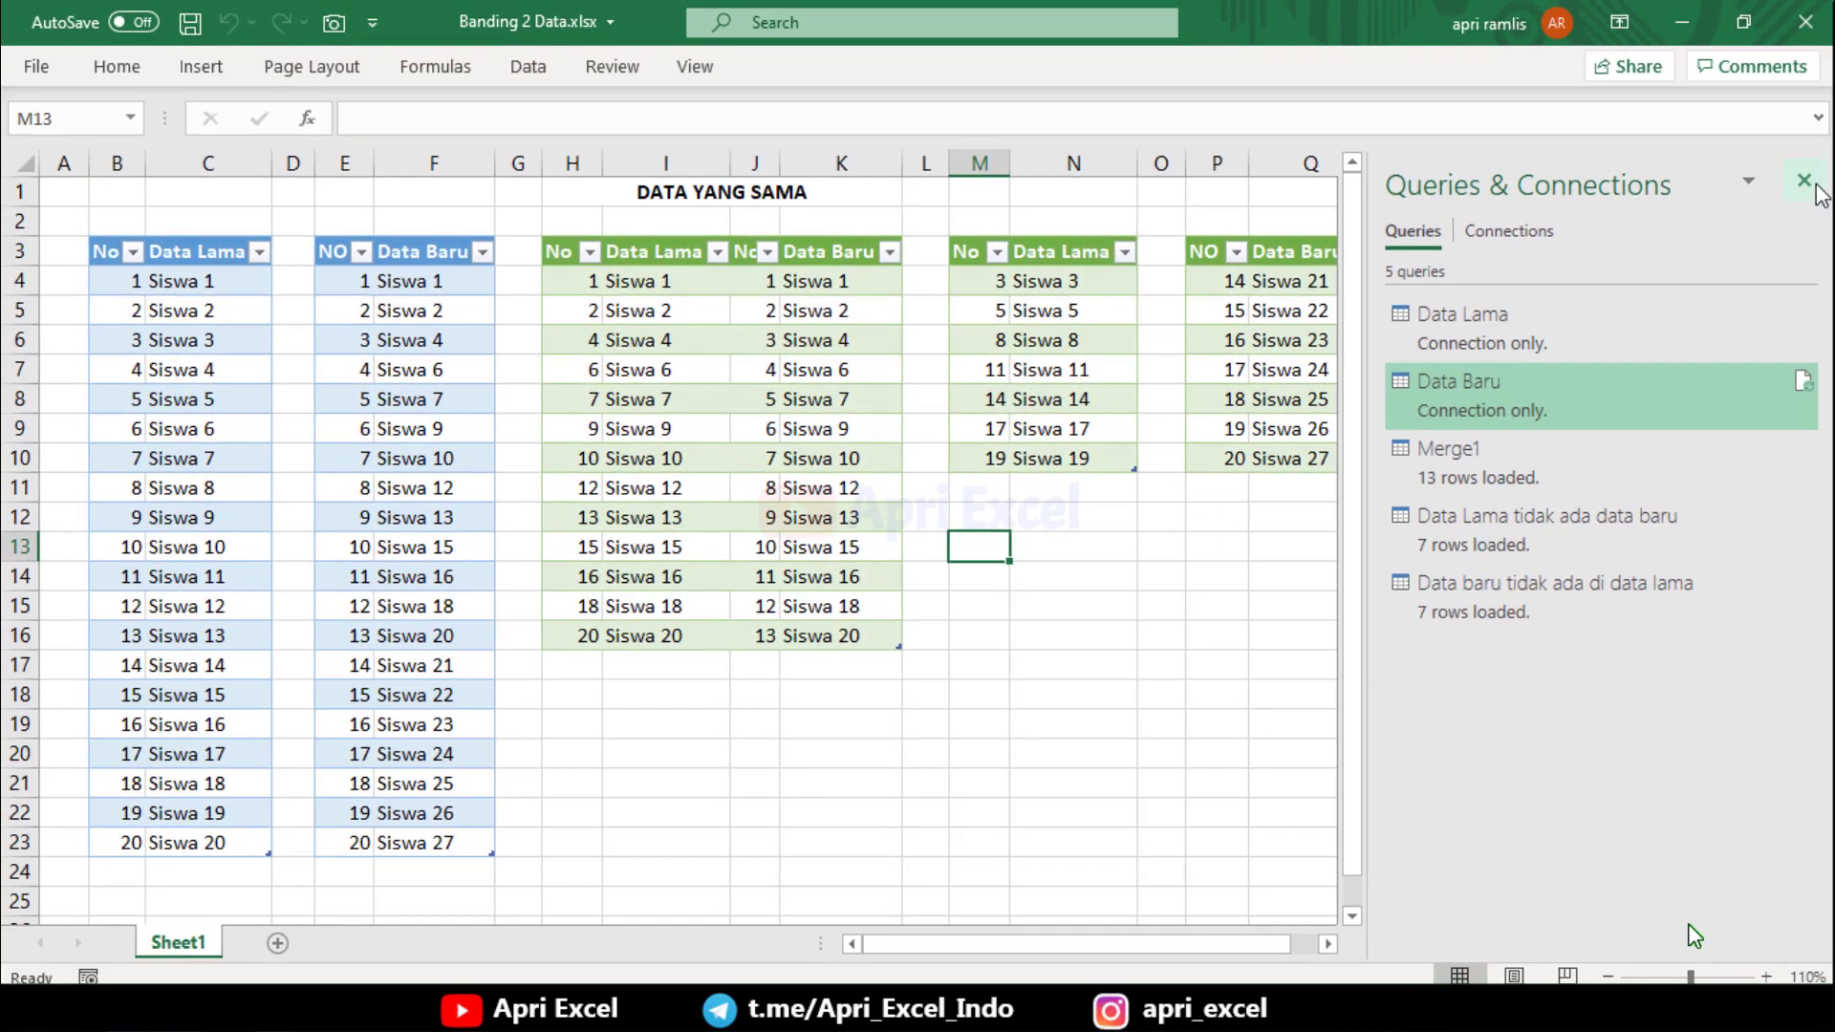
pyautogui.click(1811, 184)
pyautogui.click(1303, 573)
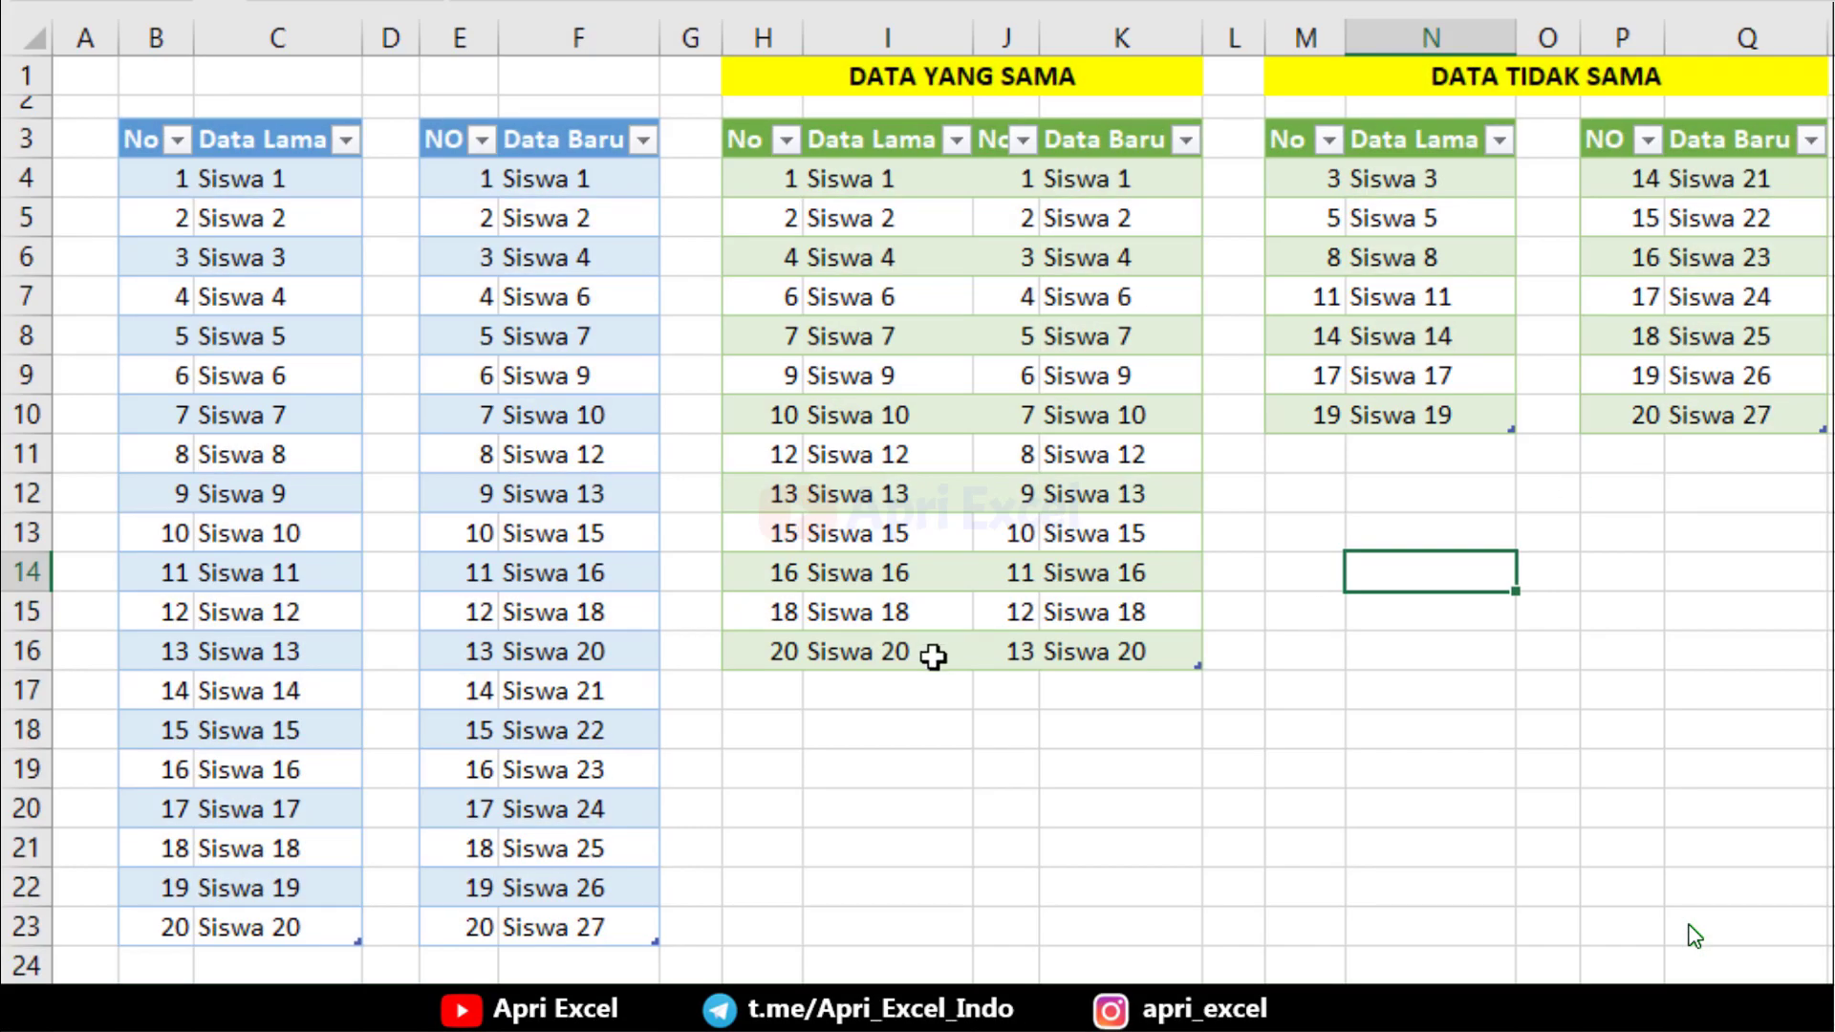
# Step: Delete the table rows numbered 11 to 15 from the blue Data Baru source table
pyautogui.moveTo(463, 555); pyautogui.dragTo(589, 729)
pyautogui.rightClick(586, 676)
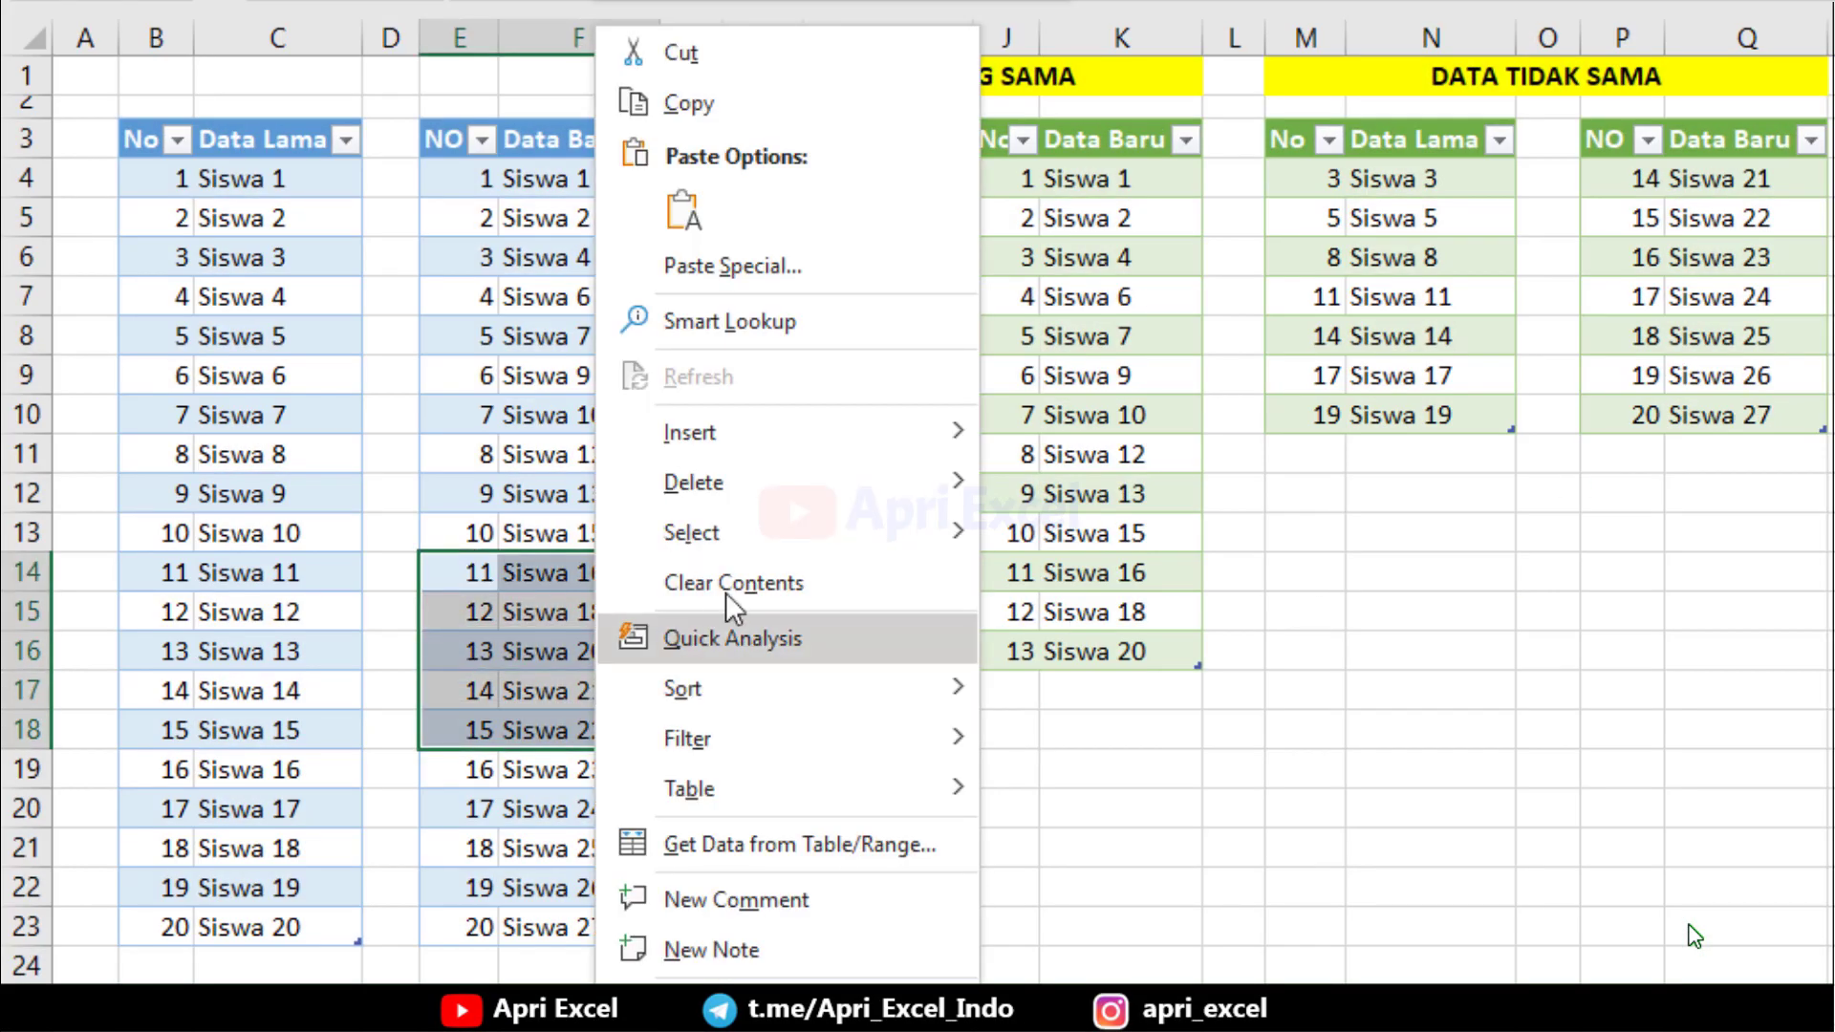
pyautogui.moveTo(824, 491)
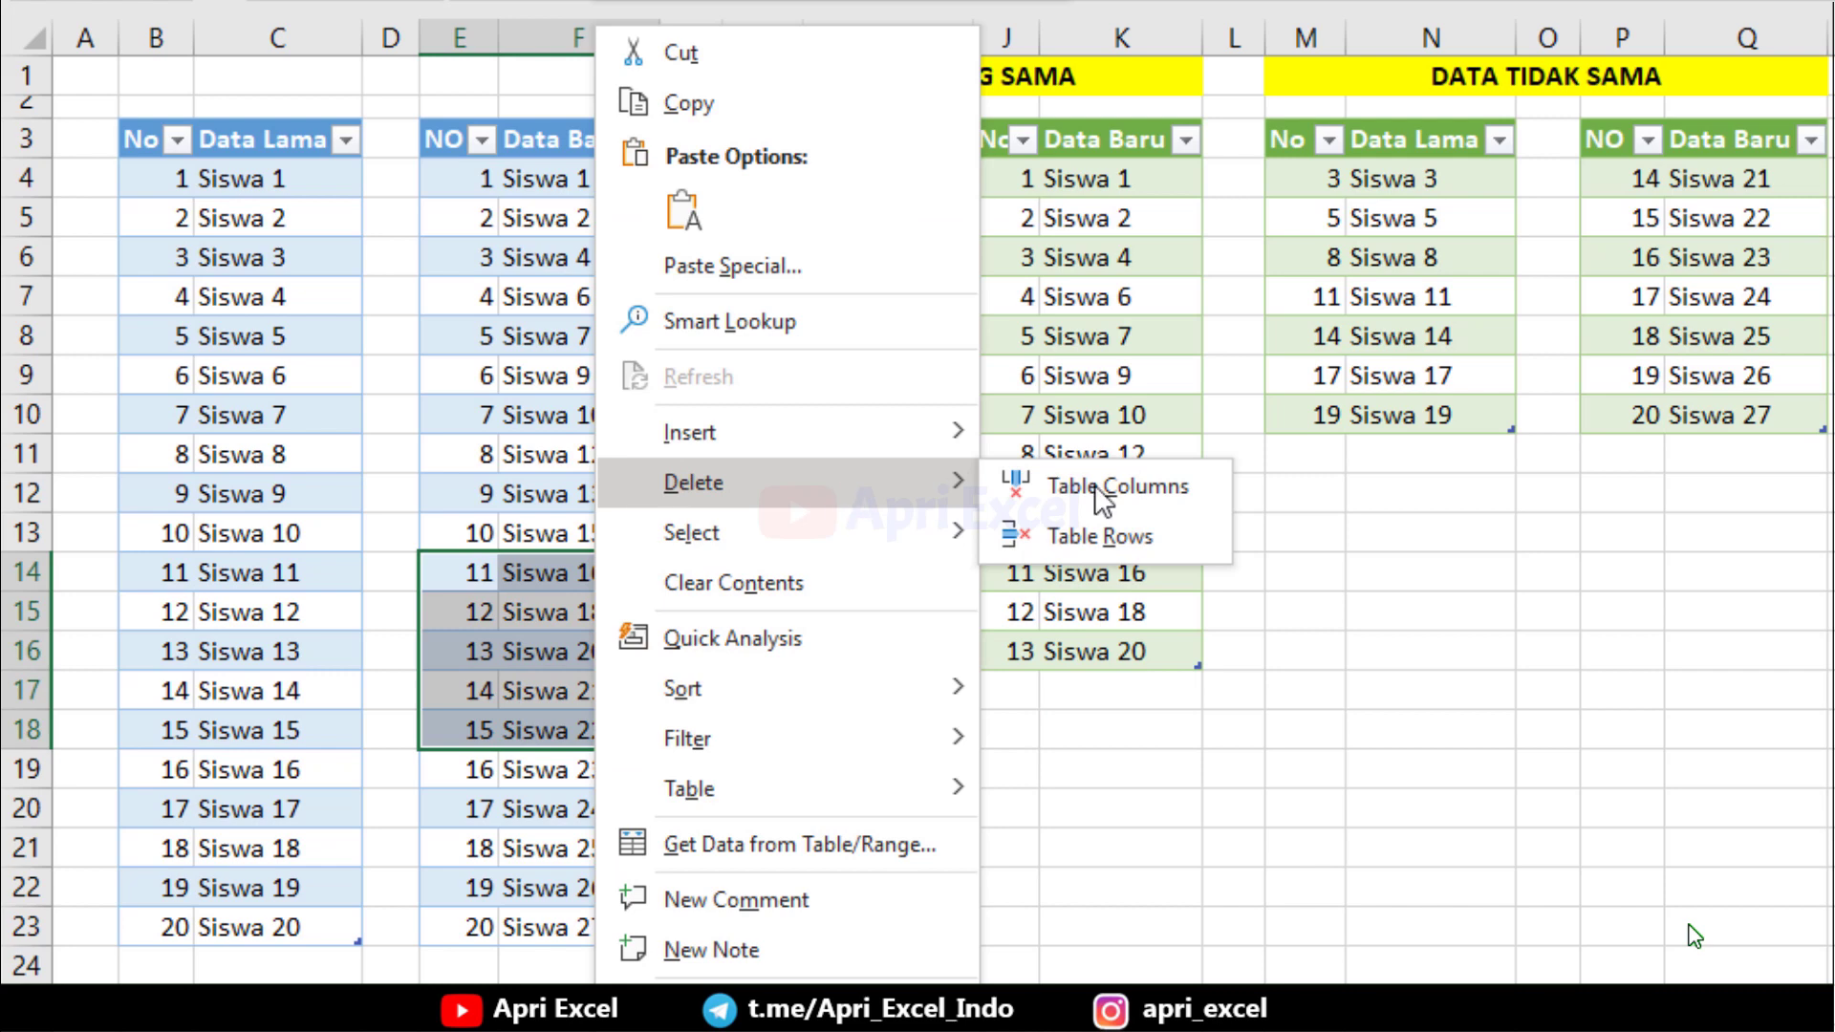
pyautogui.click(1085, 543)
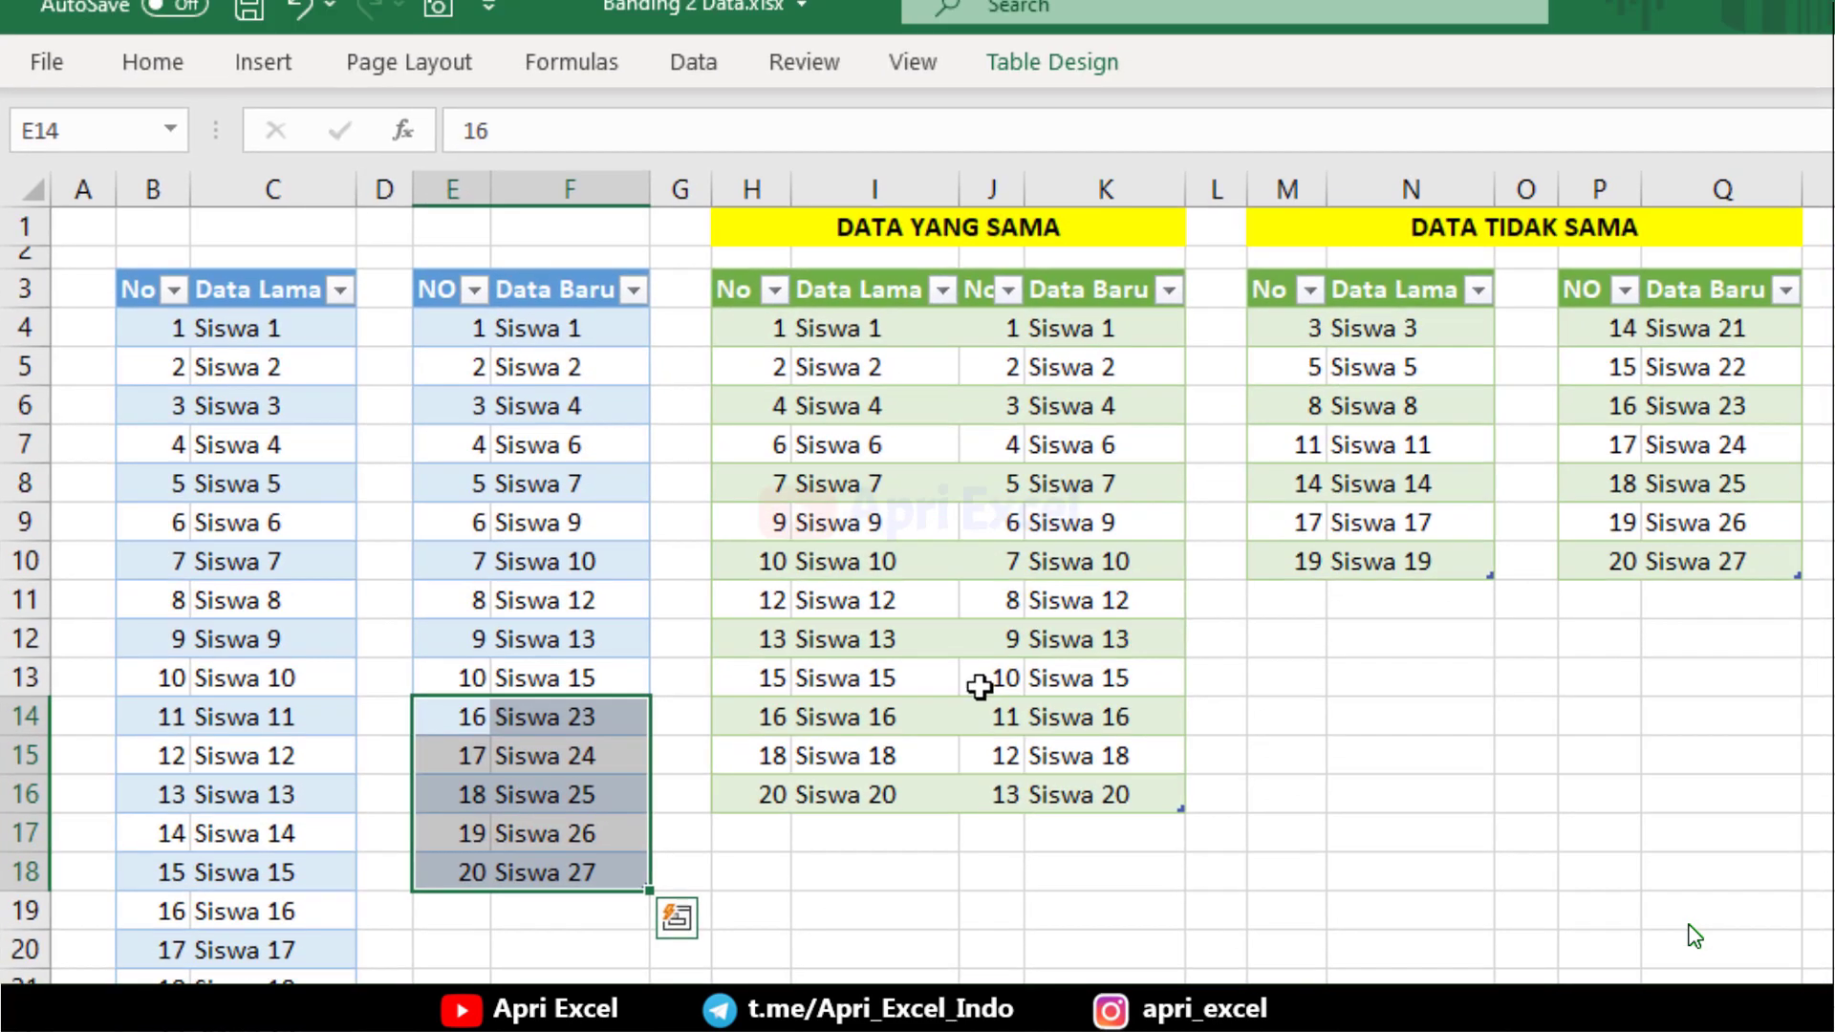
# Step: Refresh all queries to update the comparison tables with the rows deleted from Data Baru
pyautogui.click(1004, 532)
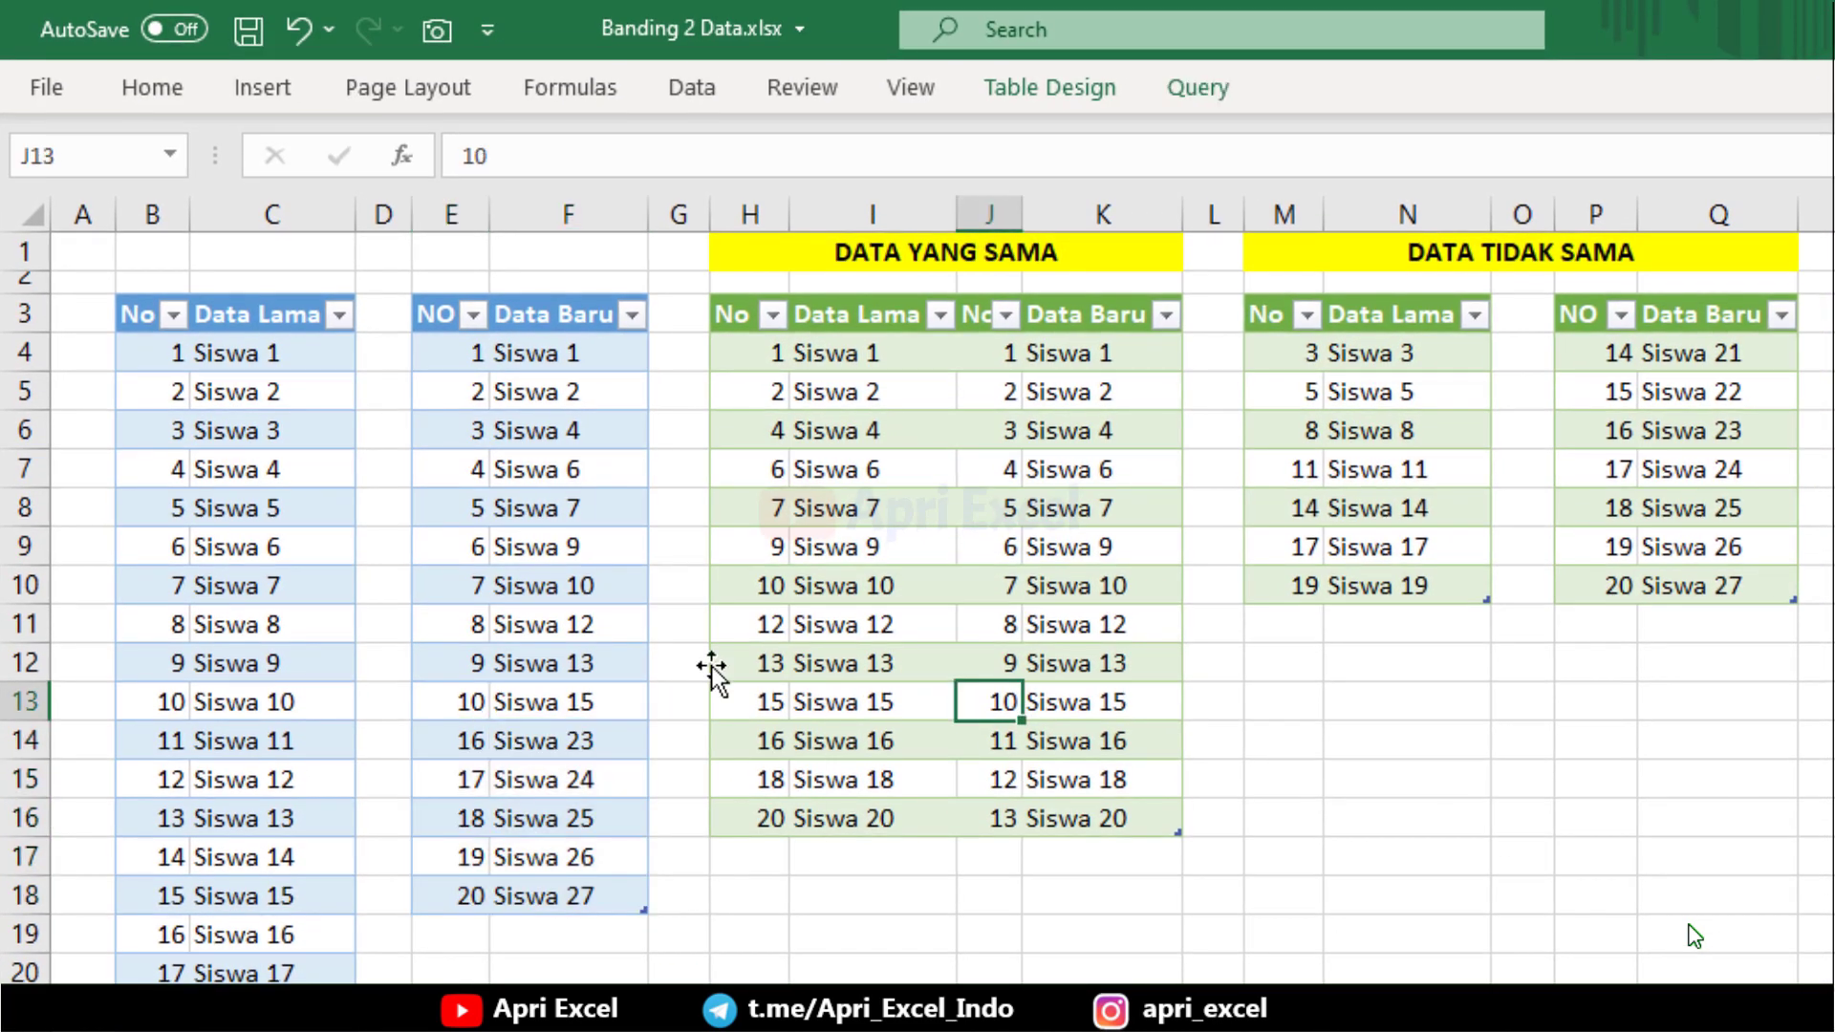
pyautogui.click(690, 96)
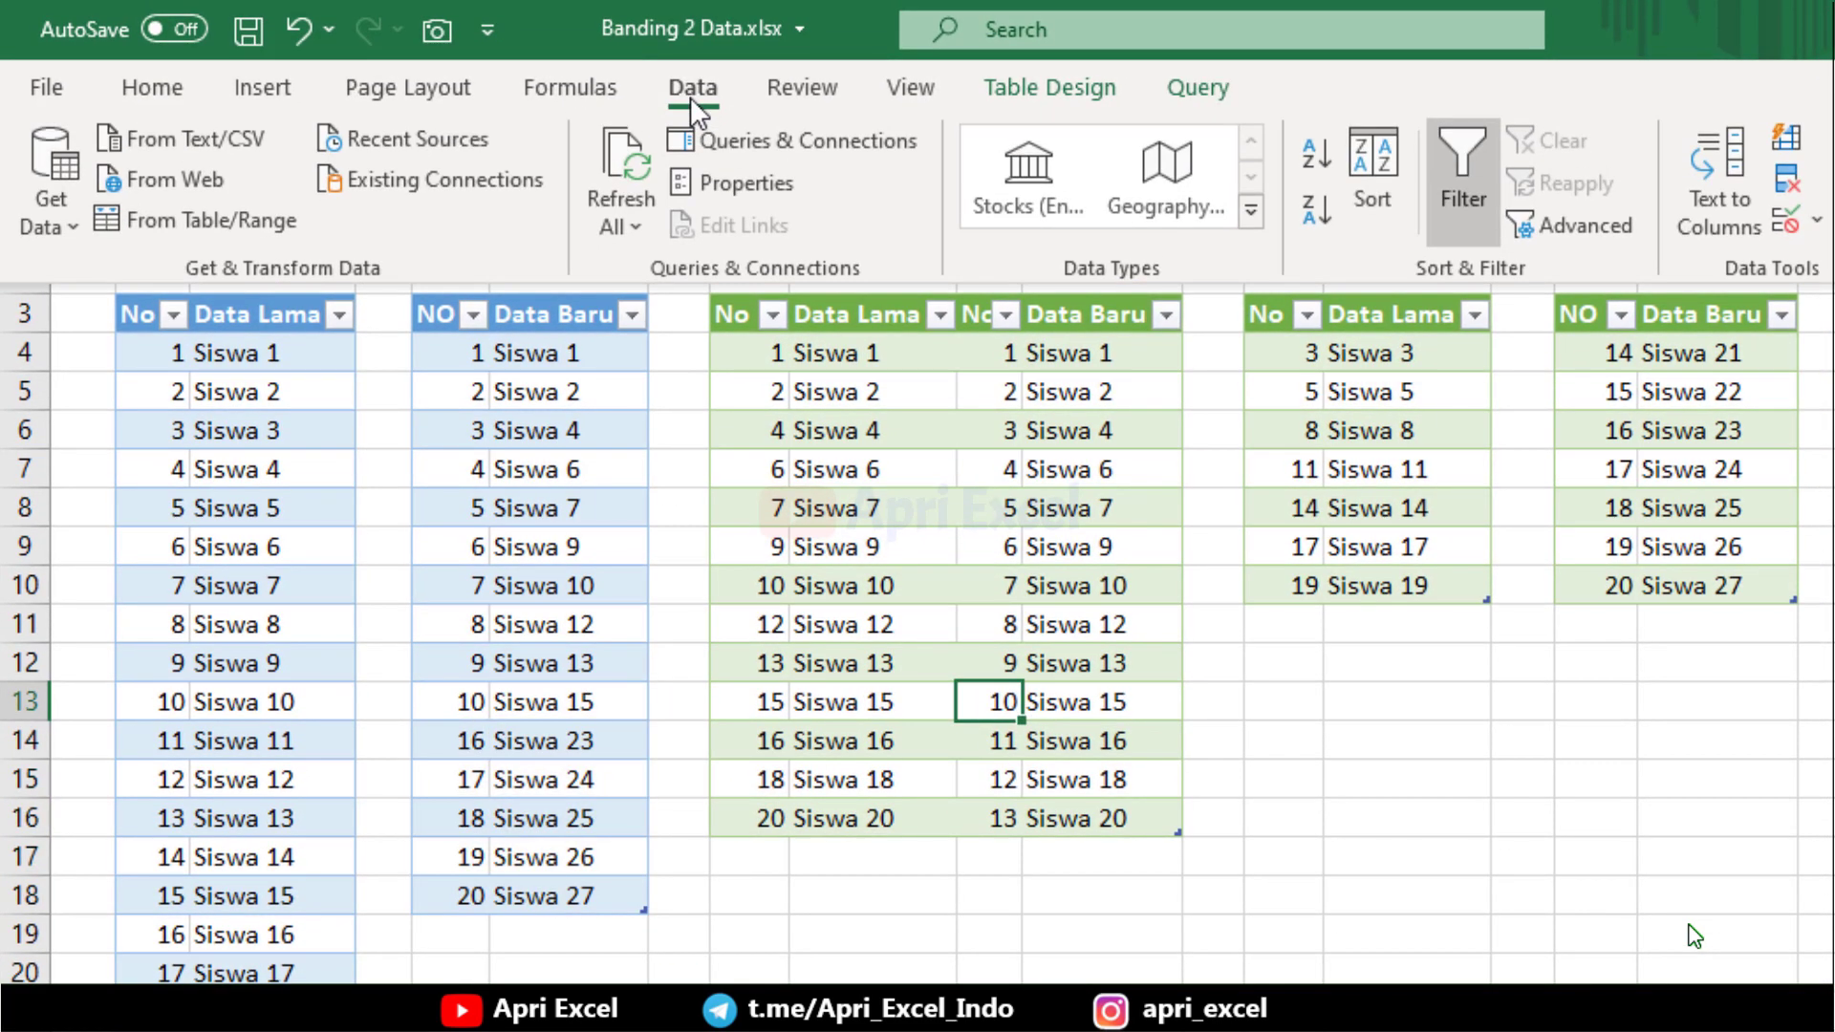
pyautogui.click(613, 169)
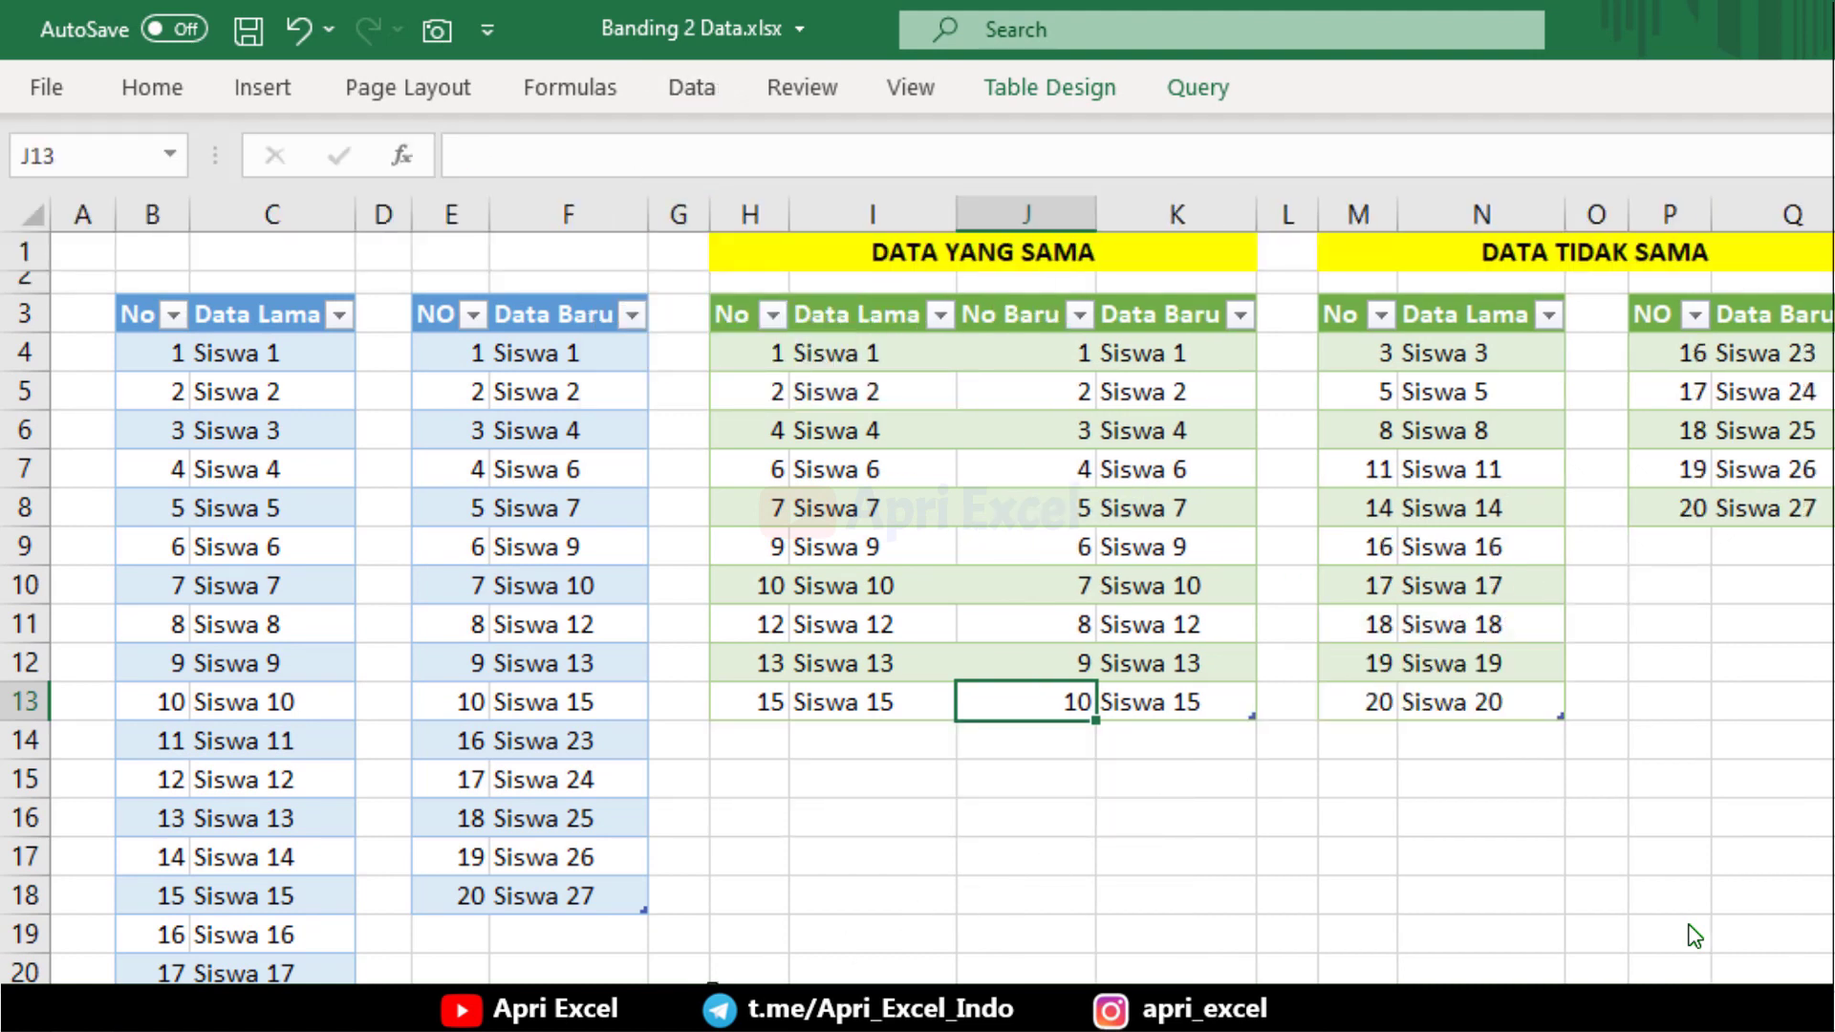
# Step: Add number 21 below the Data Baru table and copy Siswa 3, Siswa 5, Siswa 8 and Siswa 11 into F19:F22
pyautogui.click(480, 943)
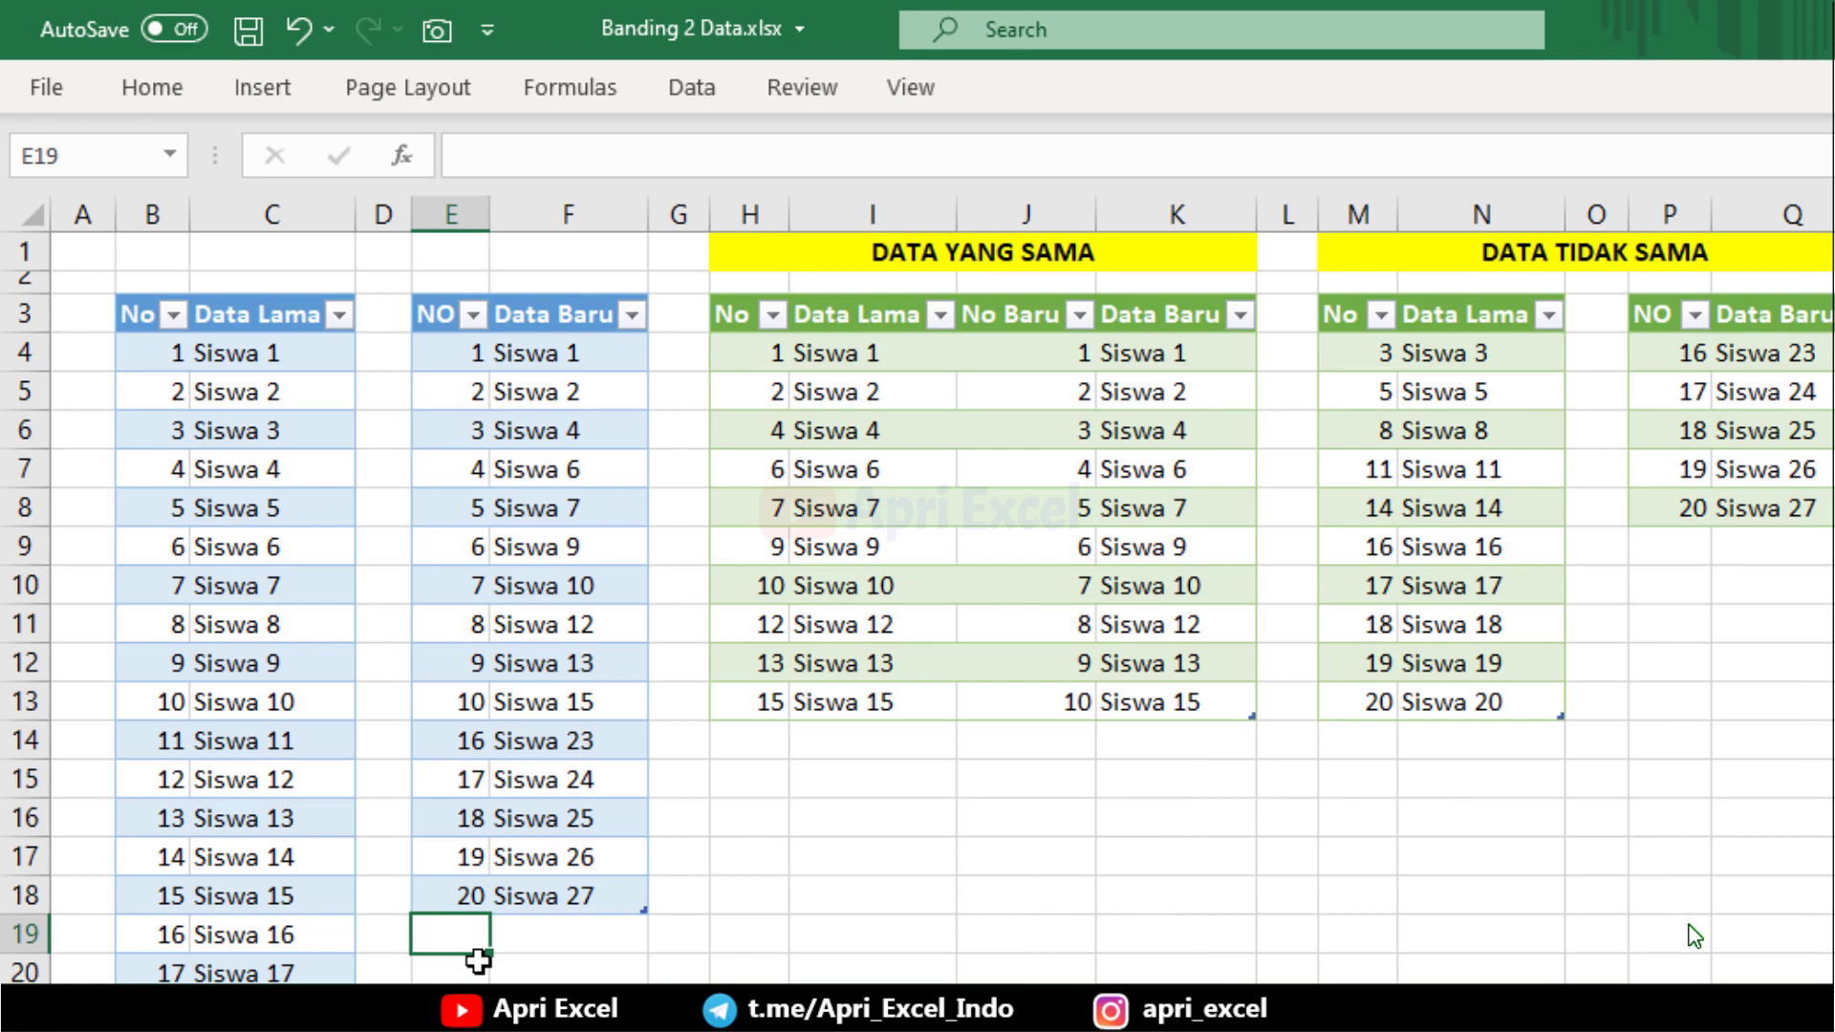
pyautogui.write('2')
pyautogui.write('1')
pyautogui.press('Return')
pyautogui.moveTo(1445, 353); pyautogui.dragTo(1445, 469)
pyautogui.hotkey('ctrl', 'c')
pyautogui.click(617, 937)
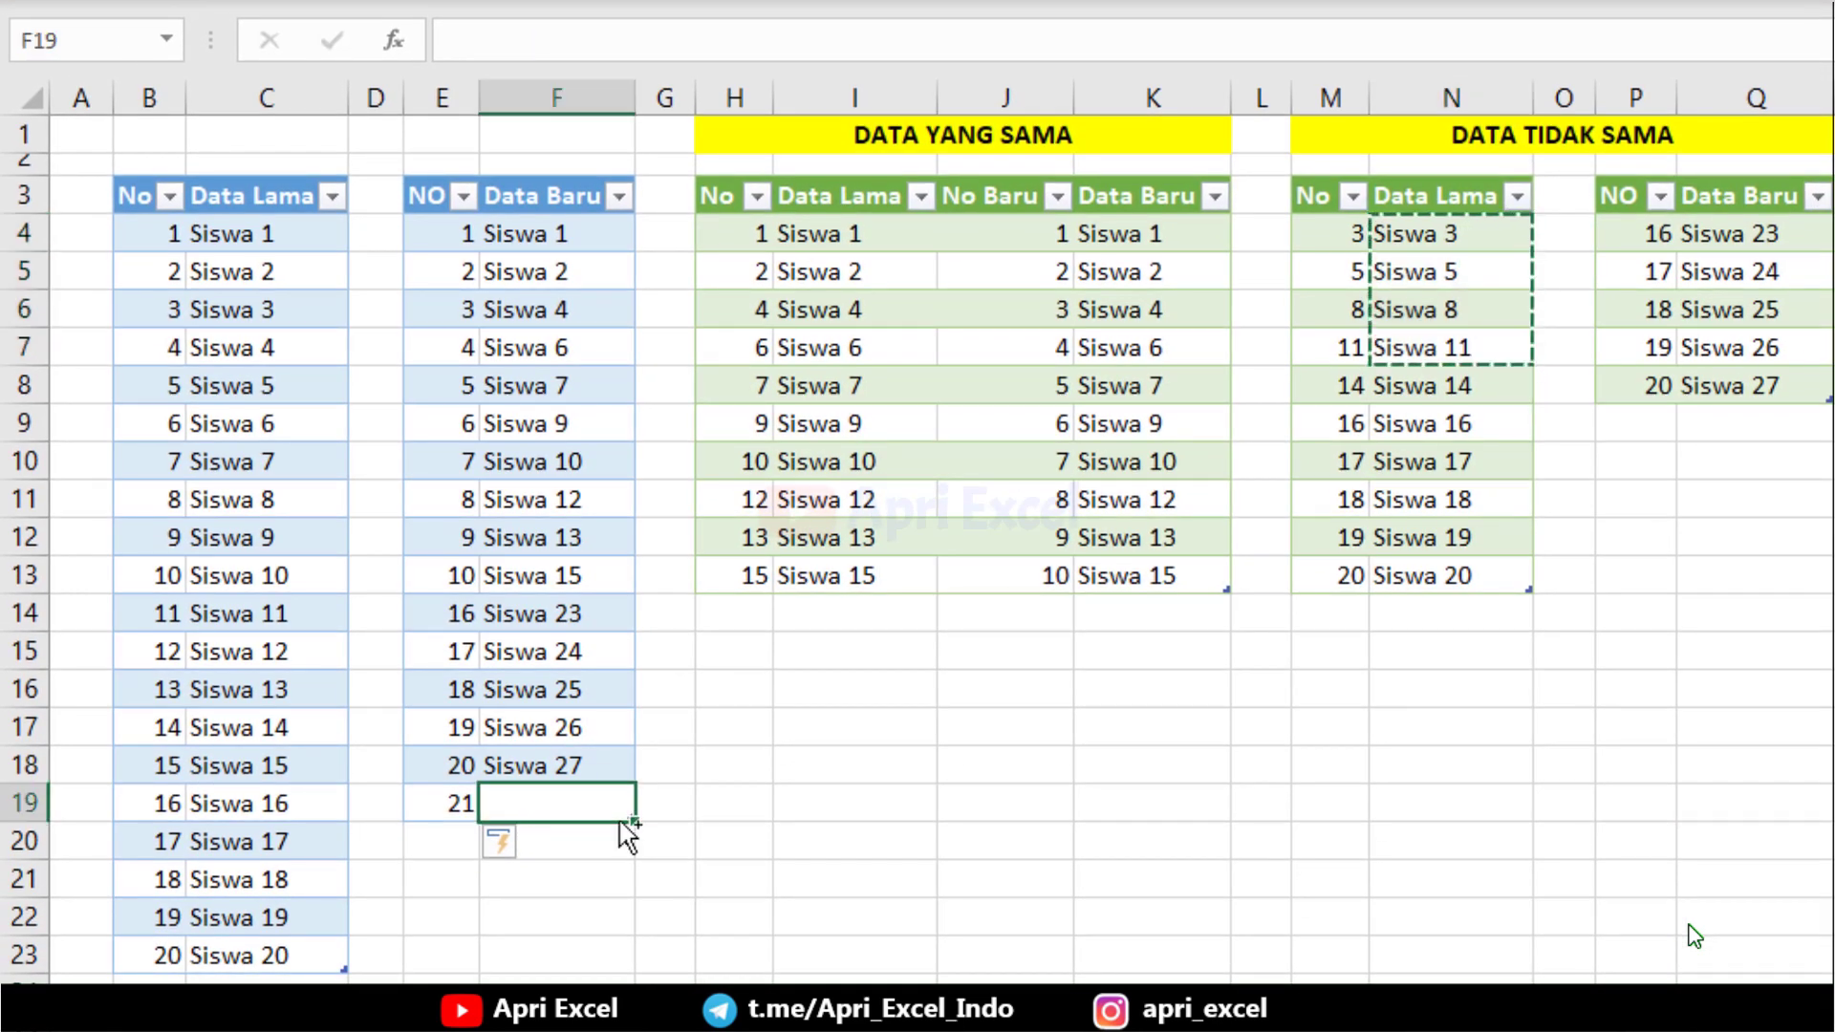
pyautogui.hotkey('ctrl', 'v')
# Step: Number the remaining pasted Data Baru rows 22, 23 and 24 in the NO column
pyautogui.click(435, 849)
pyautogui.write('22')
pyautogui.press('Return')
pyautogui.write('23')
pyautogui.press('Return')
pyautogui.write('24')
# Step: Refresh all queries to bring the rows added to Data Baru into the comparison tables
pyautogui.click(1006, 915)
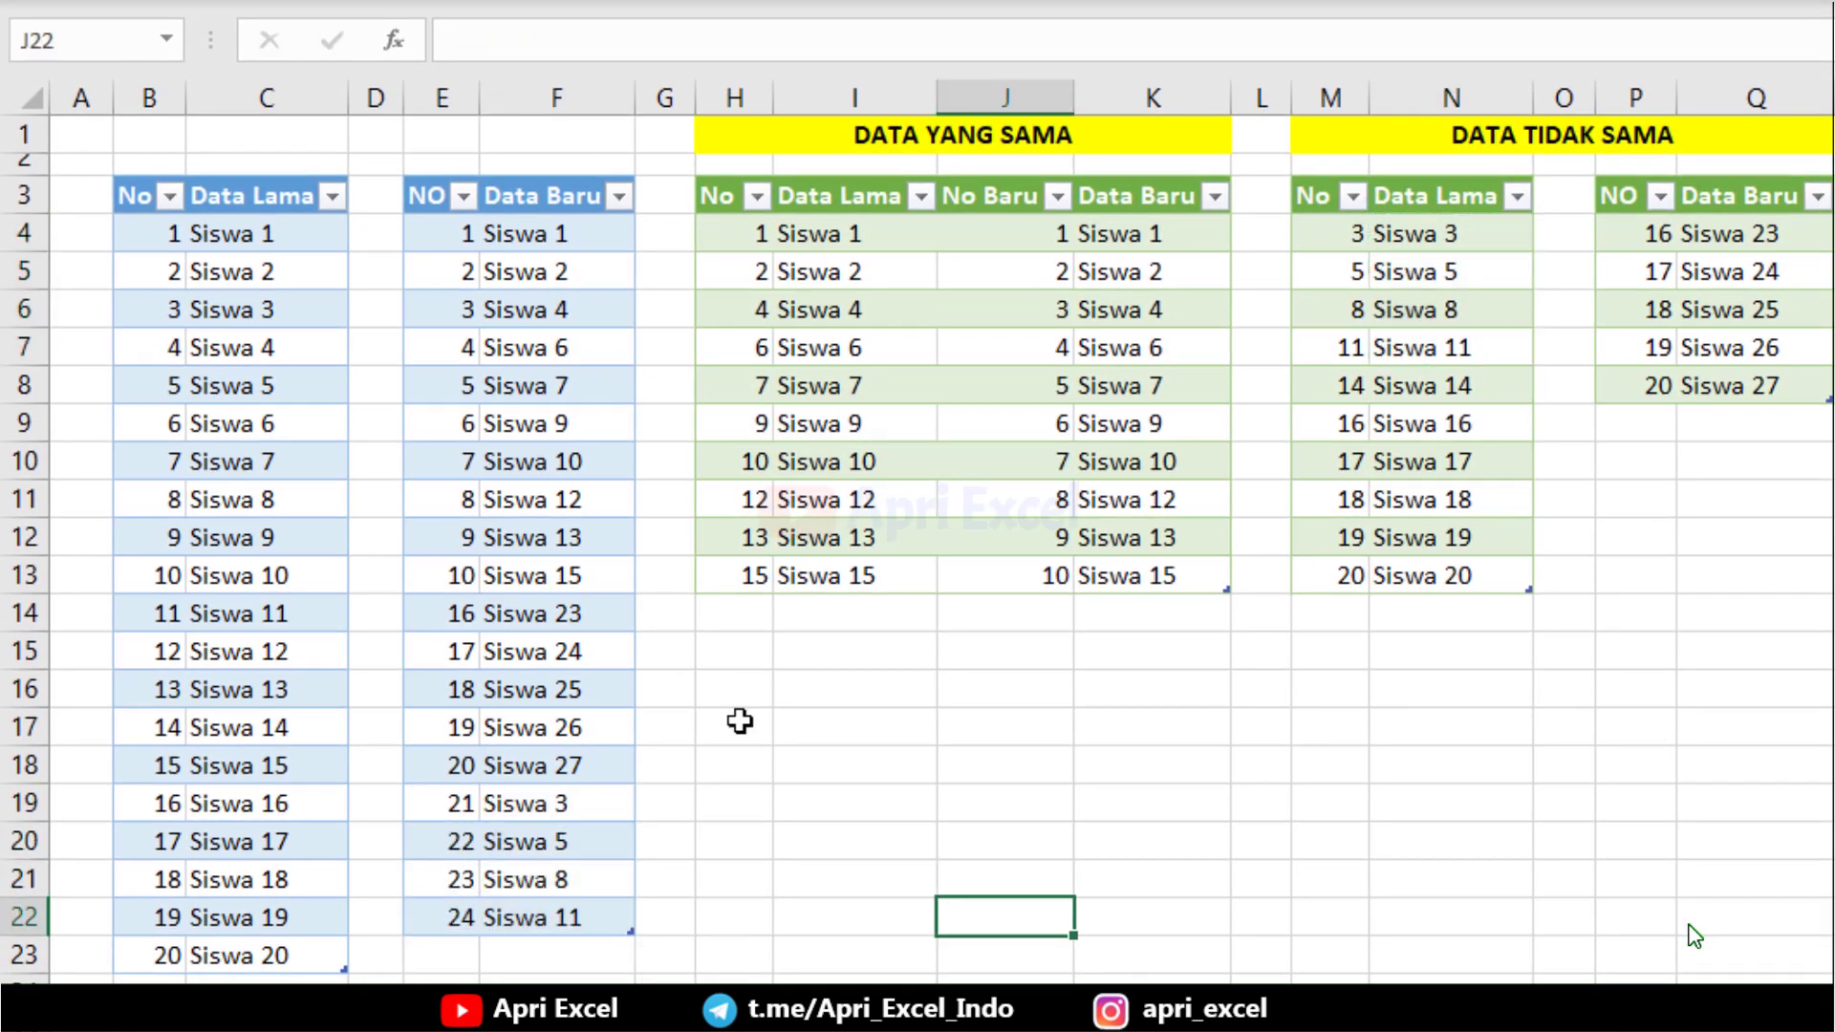
pyautogui.click(797, 511)
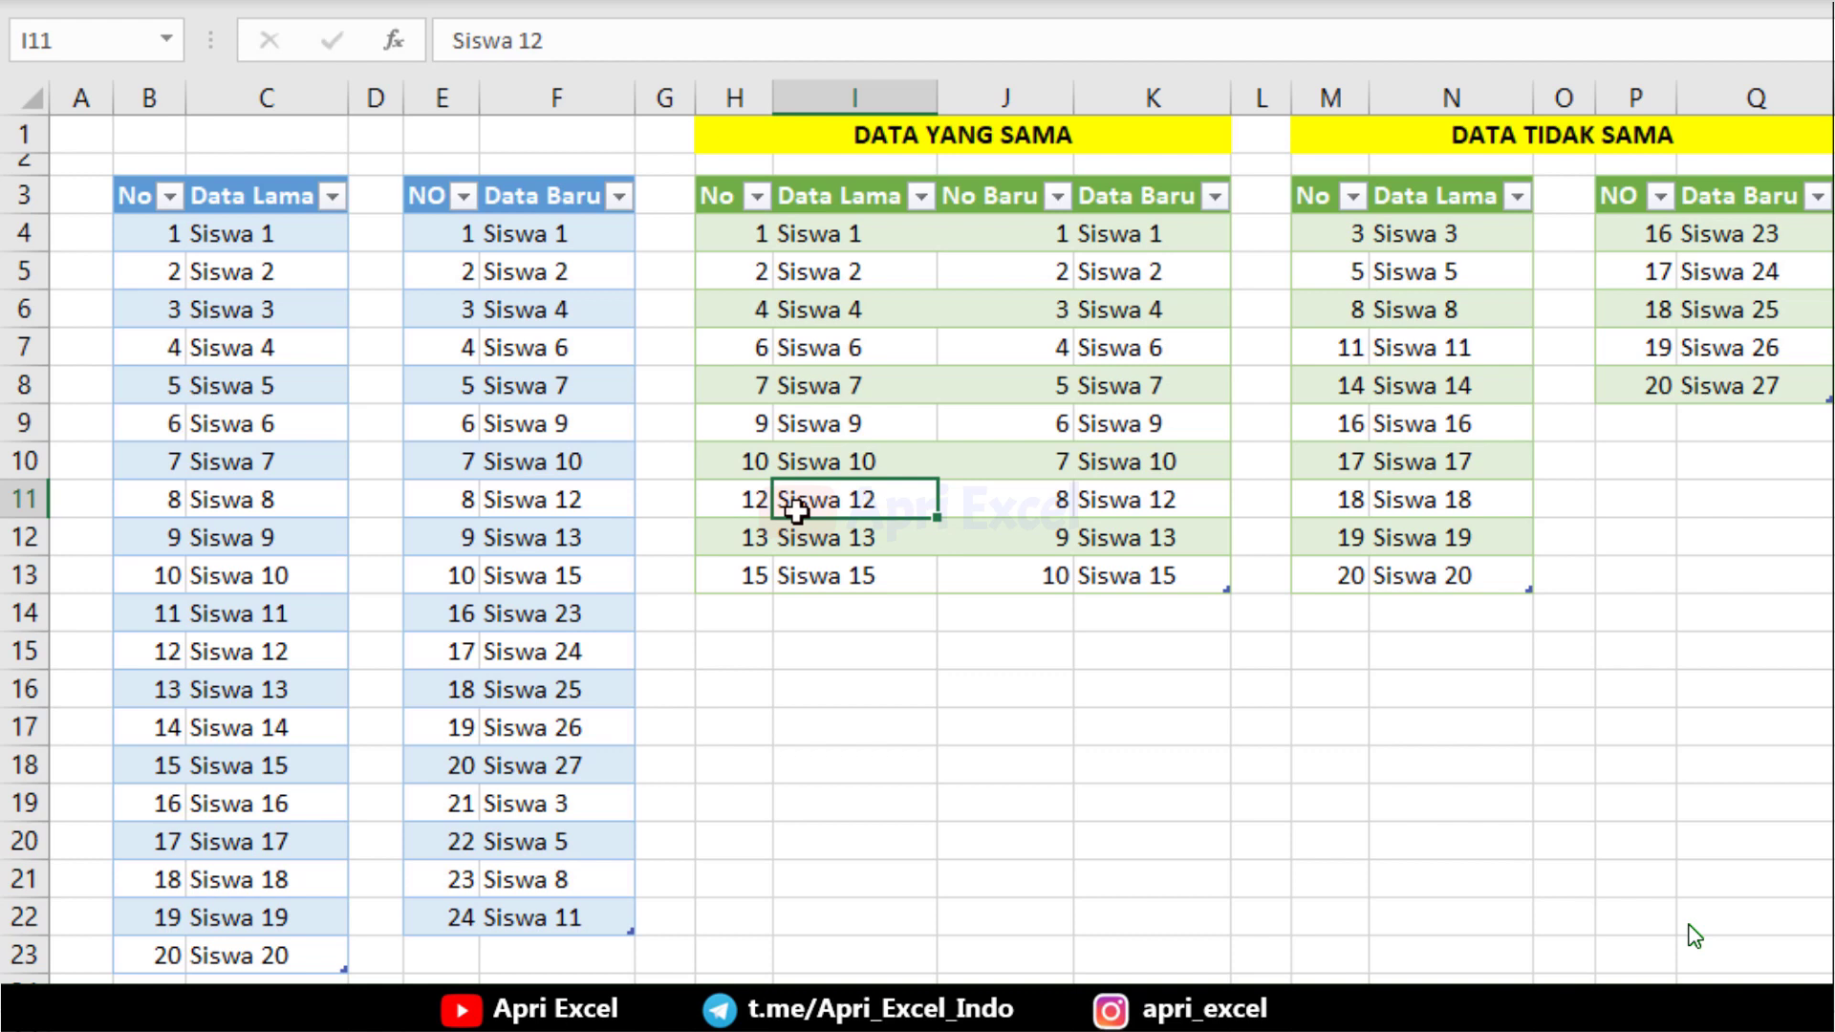
pyautogui.hotkey('ctrl', 'alt', 'F5')
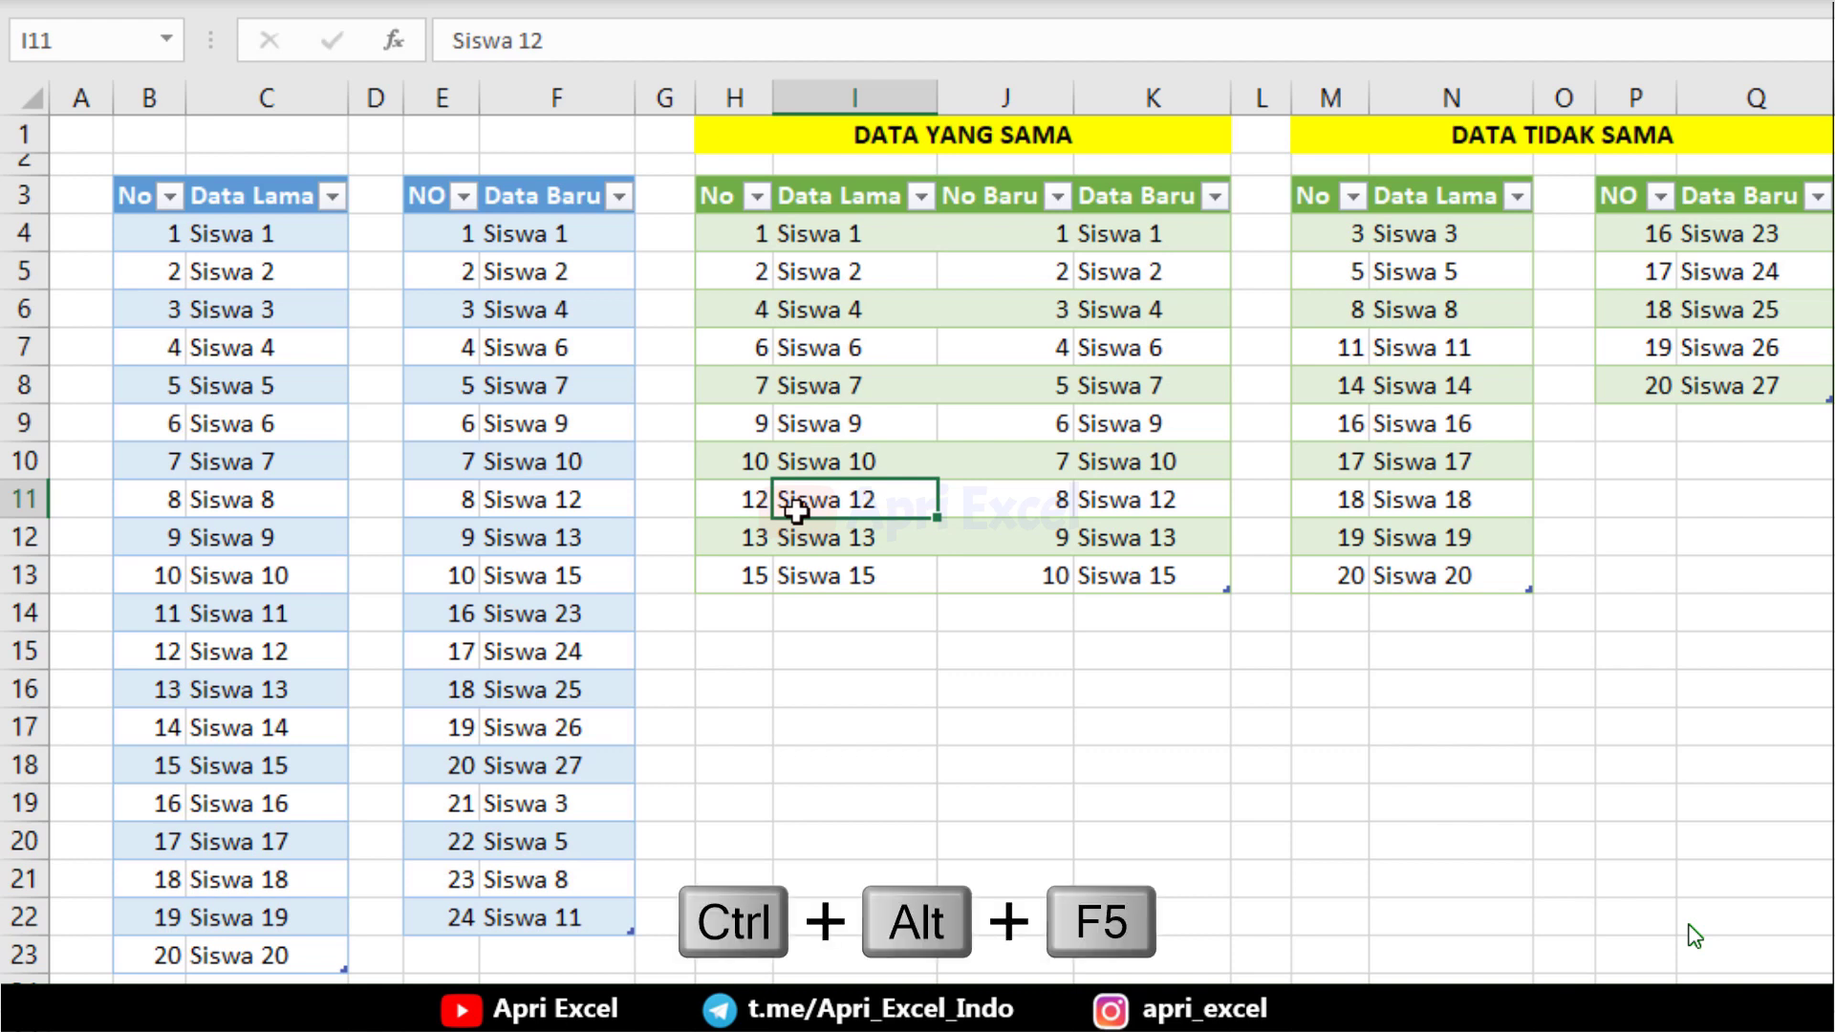